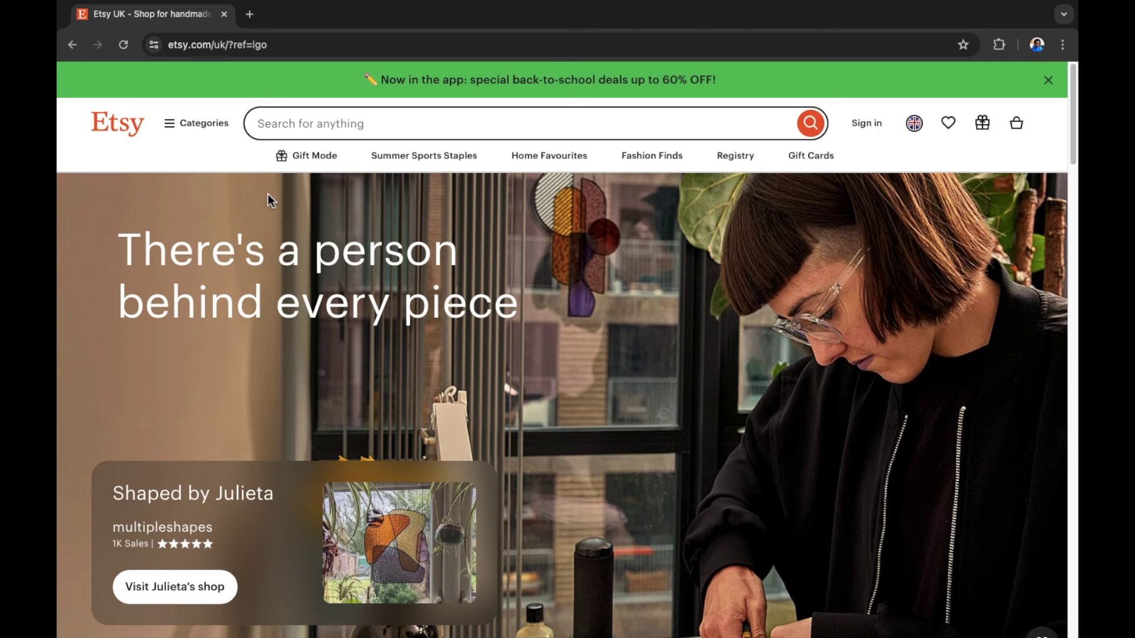
# Search the marketplace for "Wedding resources"
pyautogui.click(301, 124)
pyautogui.write('Wedding resources')
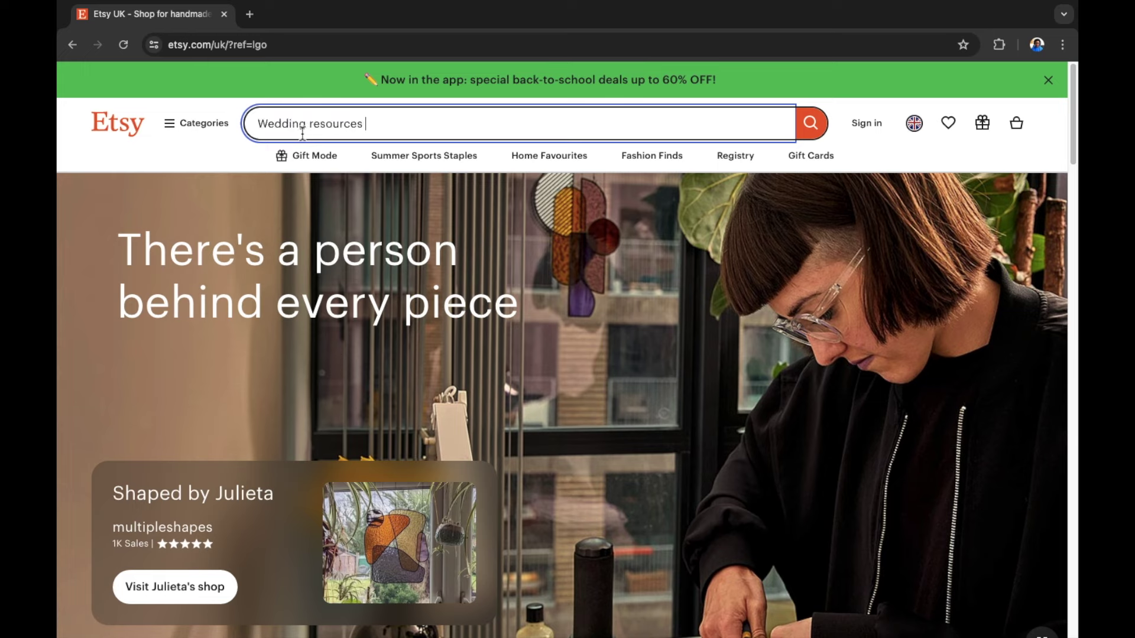
pyautogui.press('Return')
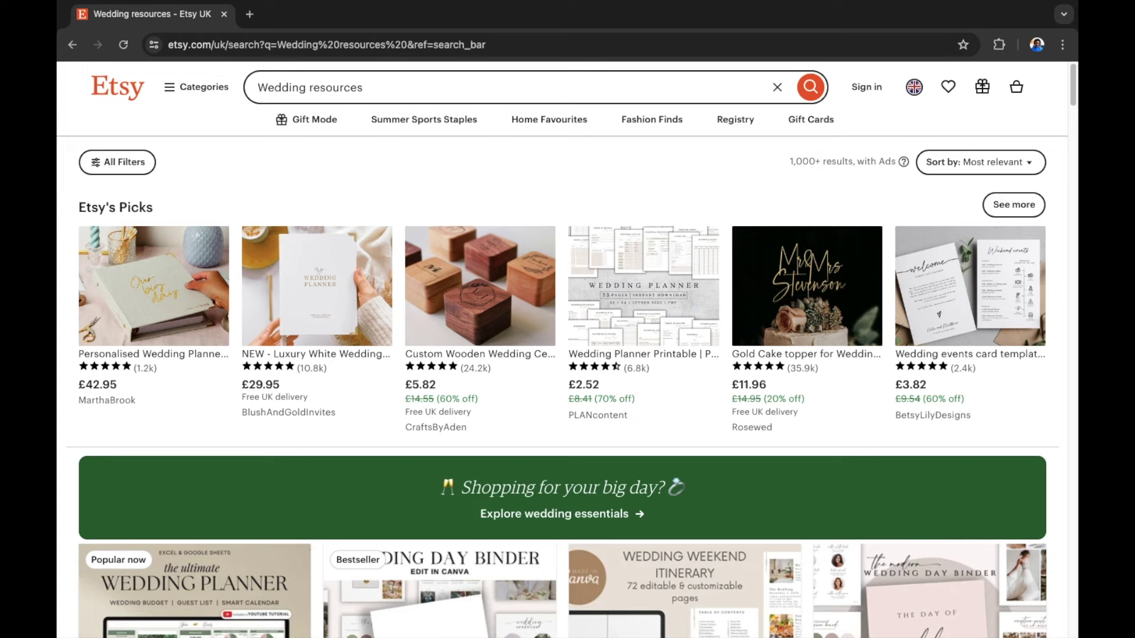
# Open the Wedding Planner Printable listing by PLANcontent and advance to the second item in its preview gallery
pyautogui.click(667, 369)
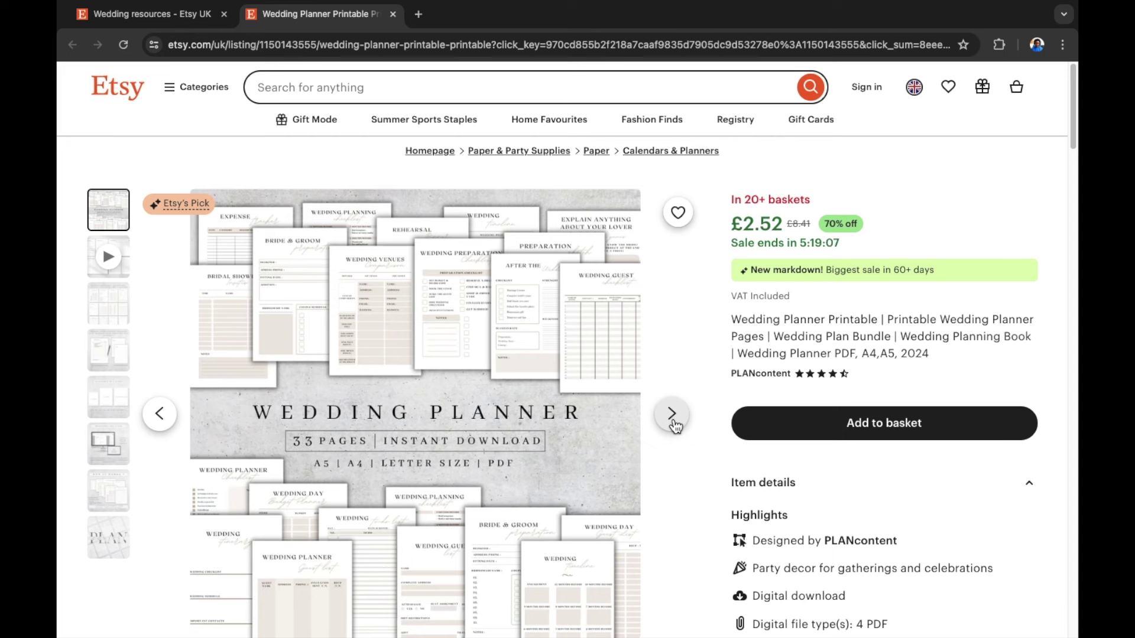
pyautogui.scroll(-1, 665, 419)
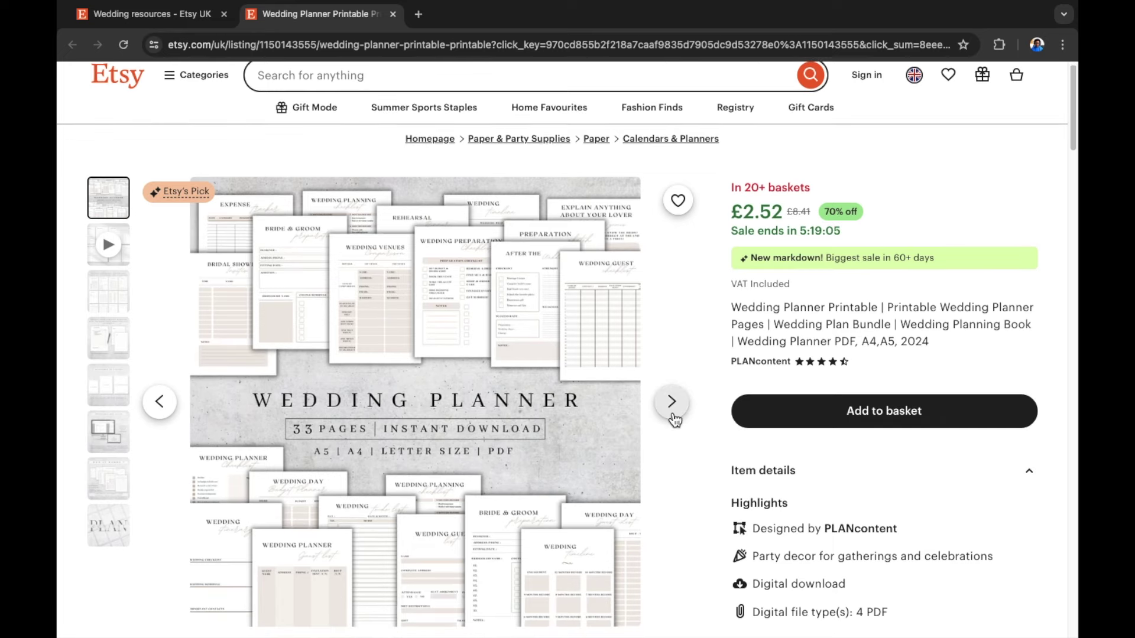
pyautogui.click(671, 416)
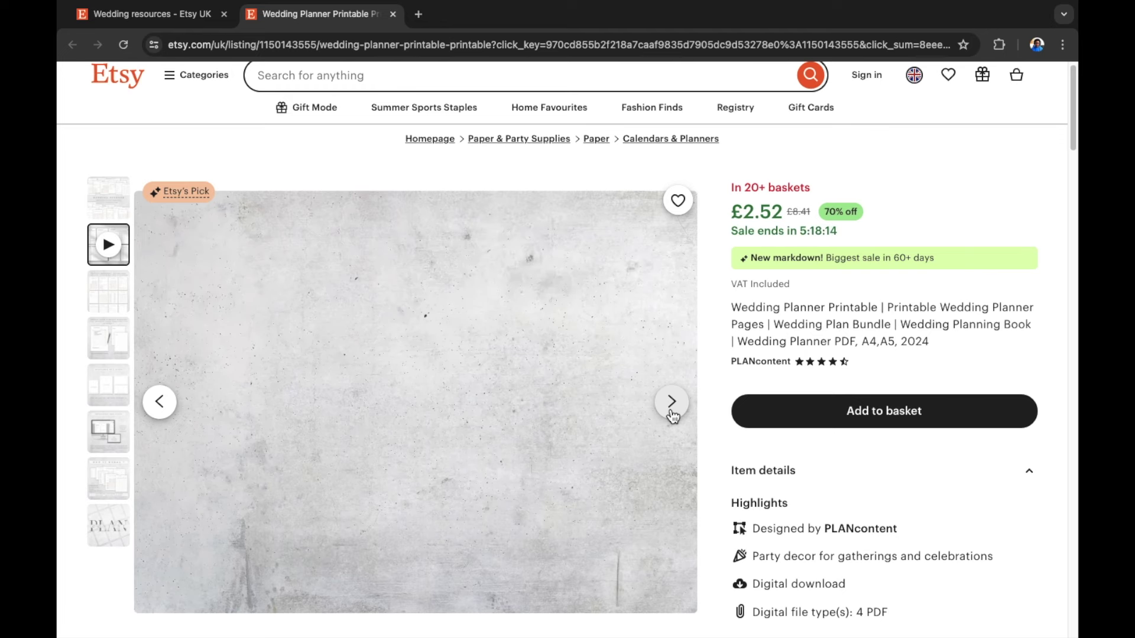
pyautogui.scroll(-1, 899, 366)
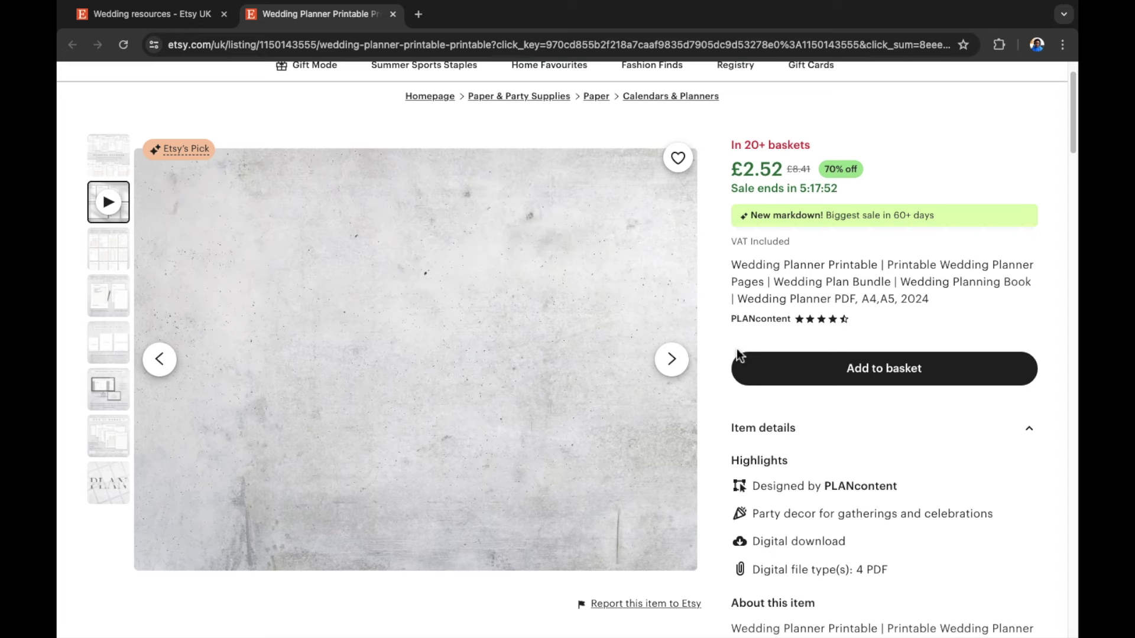
# Return to the search results page and browse the "Seamless Patterns" listings, comparing their designs, prices and ratings
pyautogui.hotkey('ctrl', 'shift', 'Tab')
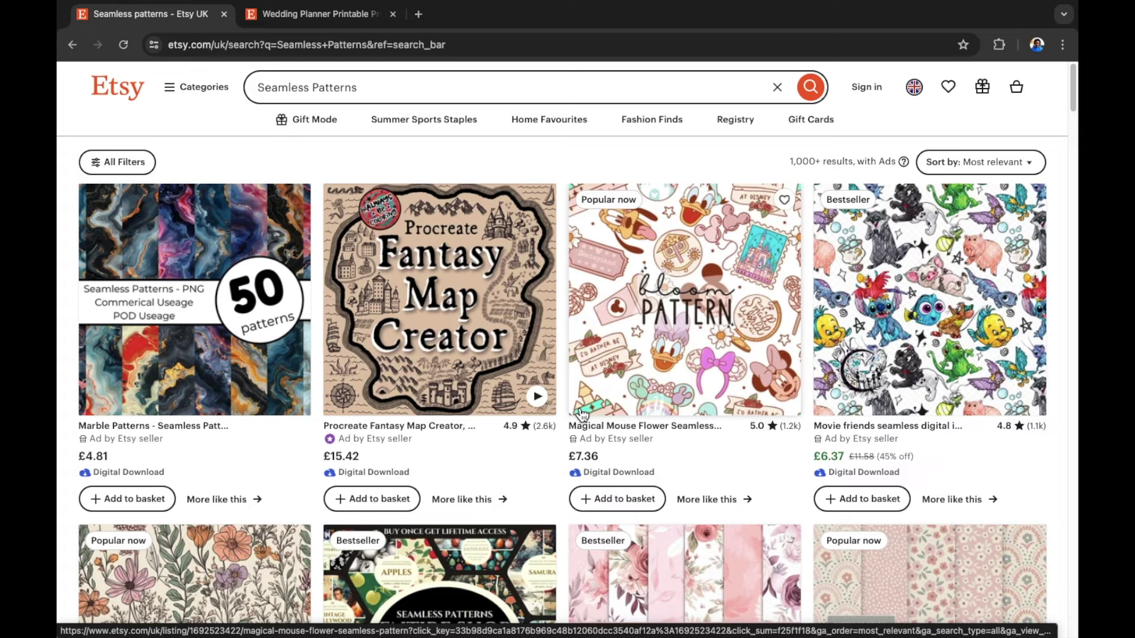
pyautogui.scroll(-8, 645, 394)
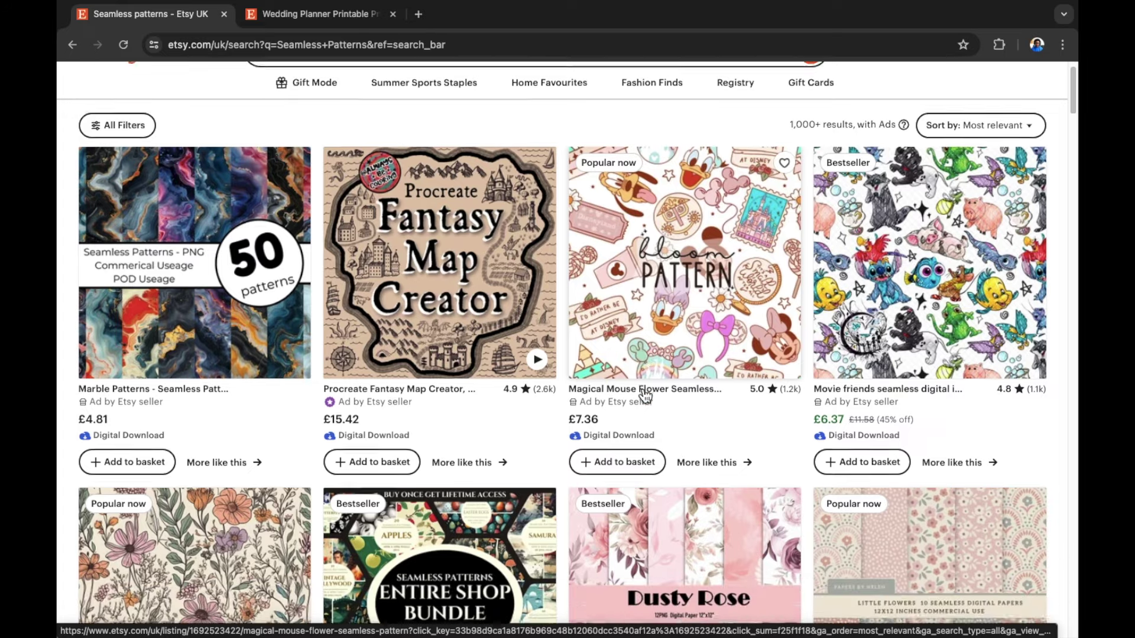
pyautogui.scroll(-5, 645, 395)
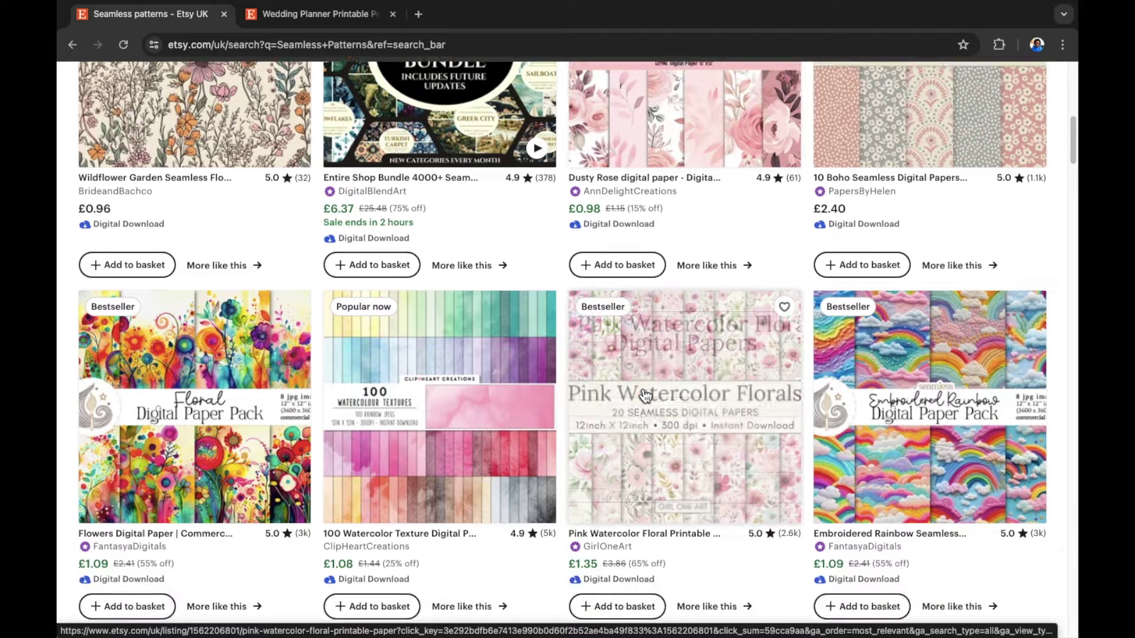
pyautogui.scroll(-4, 645, 395)
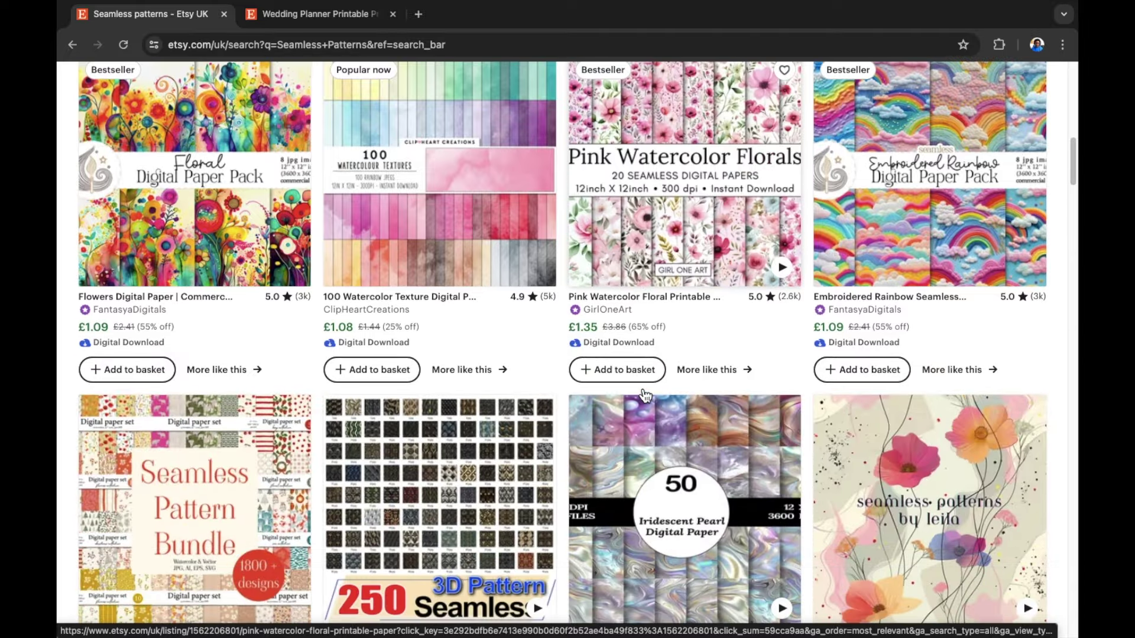
pyautogui.scroll(-1, 644, 395)
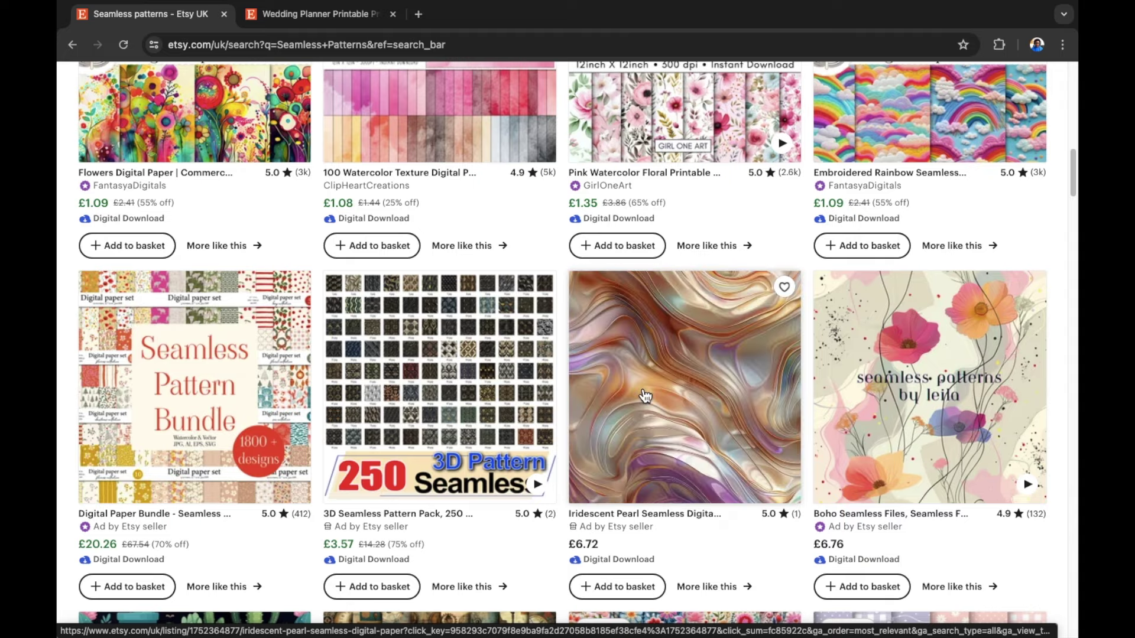
pyautogui.scroll(-2, 645, 395)
pyautogui.scroll(-6, 646, 396)
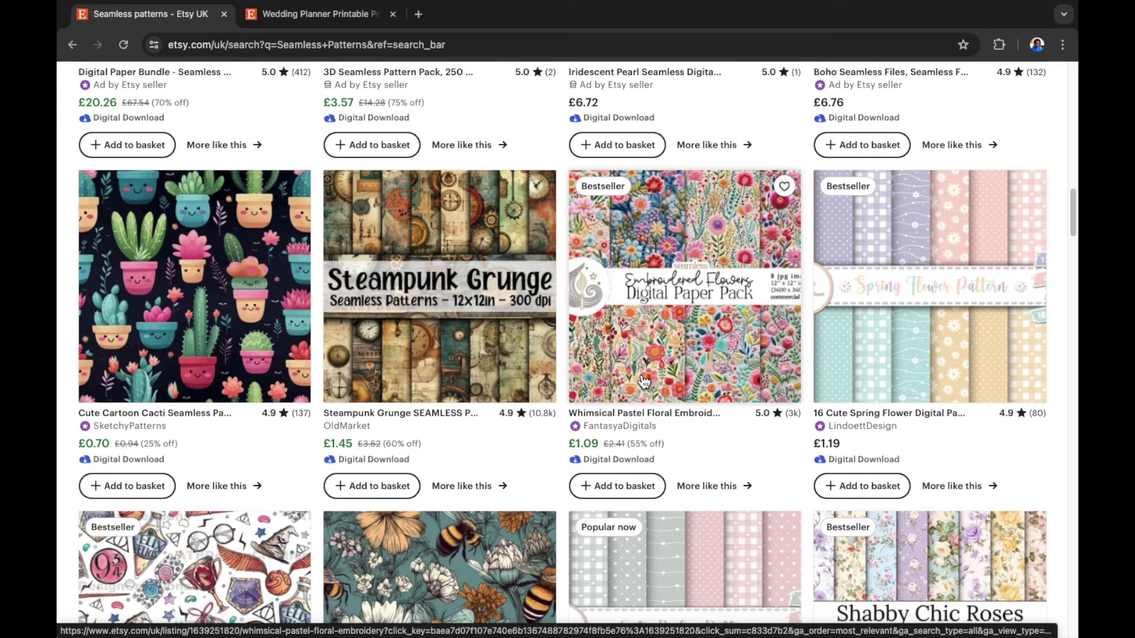
pyautogui.scroll(-2, 644, 381)
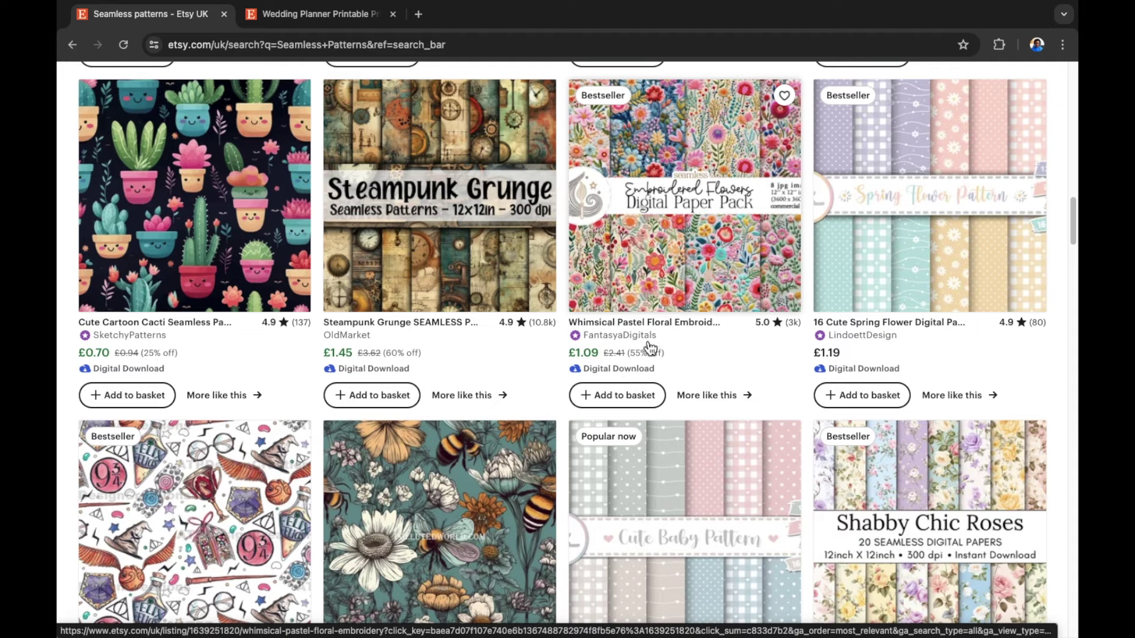
# Open the Whimsical Pastel Floral Embroidery listing by FantasyaDigitals and examine its item details and reviews
pyautogui.click(631, 322)
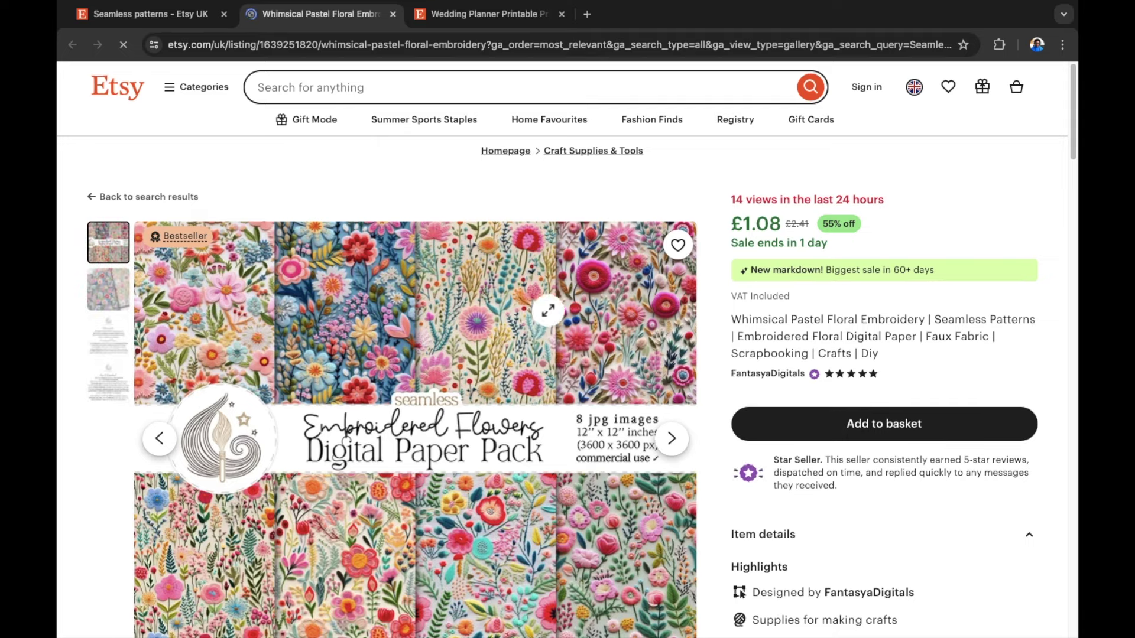
pyautogui.scroll(-5, 556, 308)
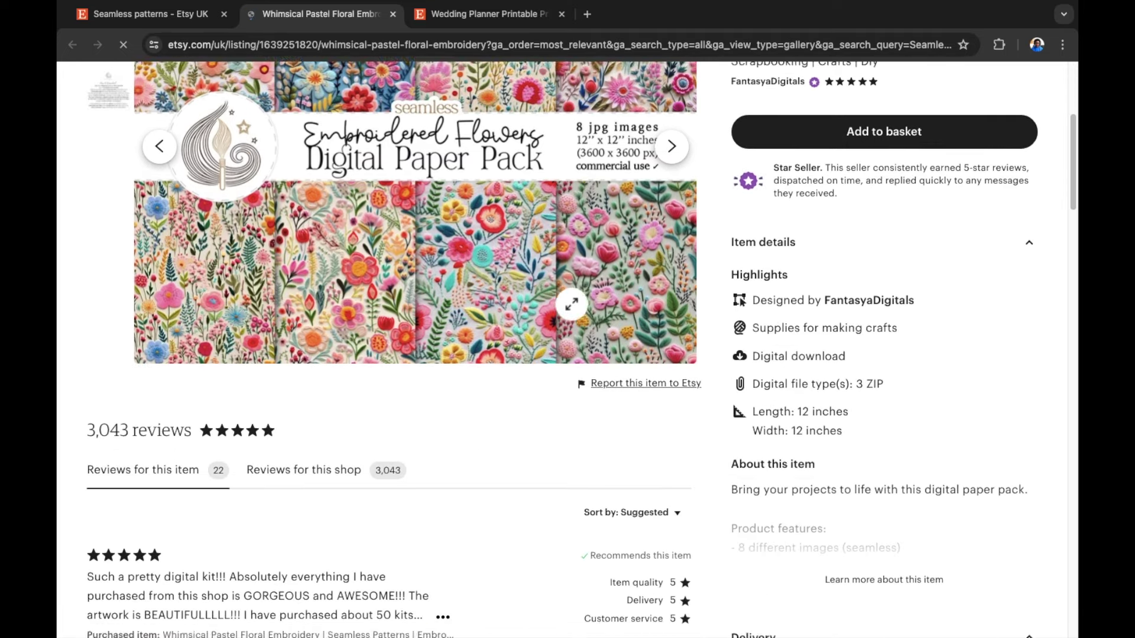
pyautogui.scroll(-2, 502, 319)
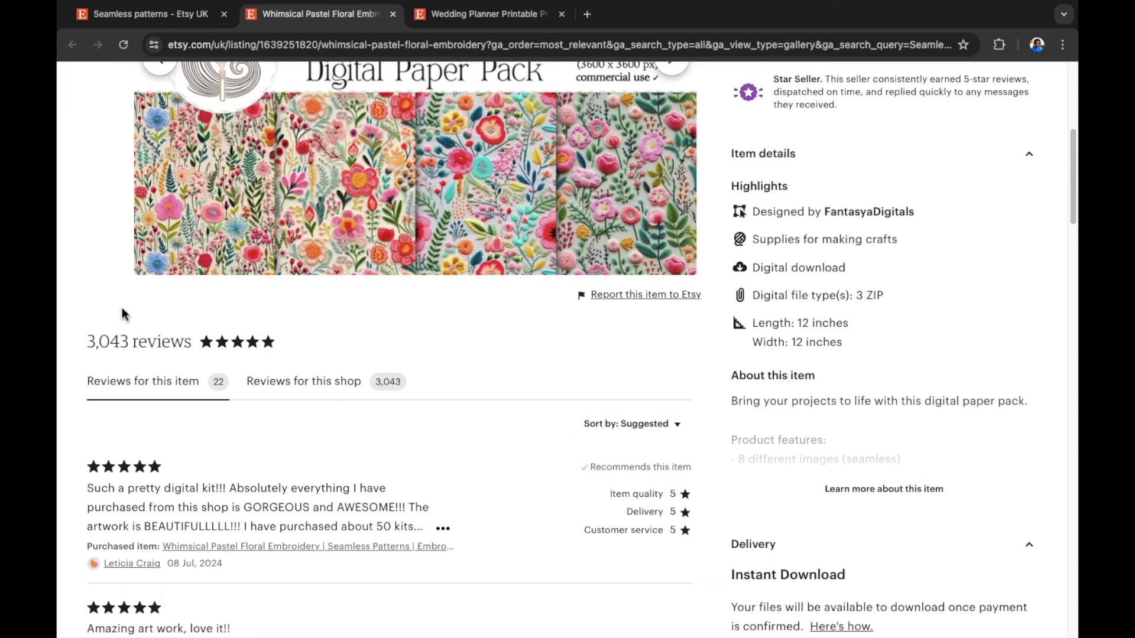
pyautogui.scroll(3, 384, 272)
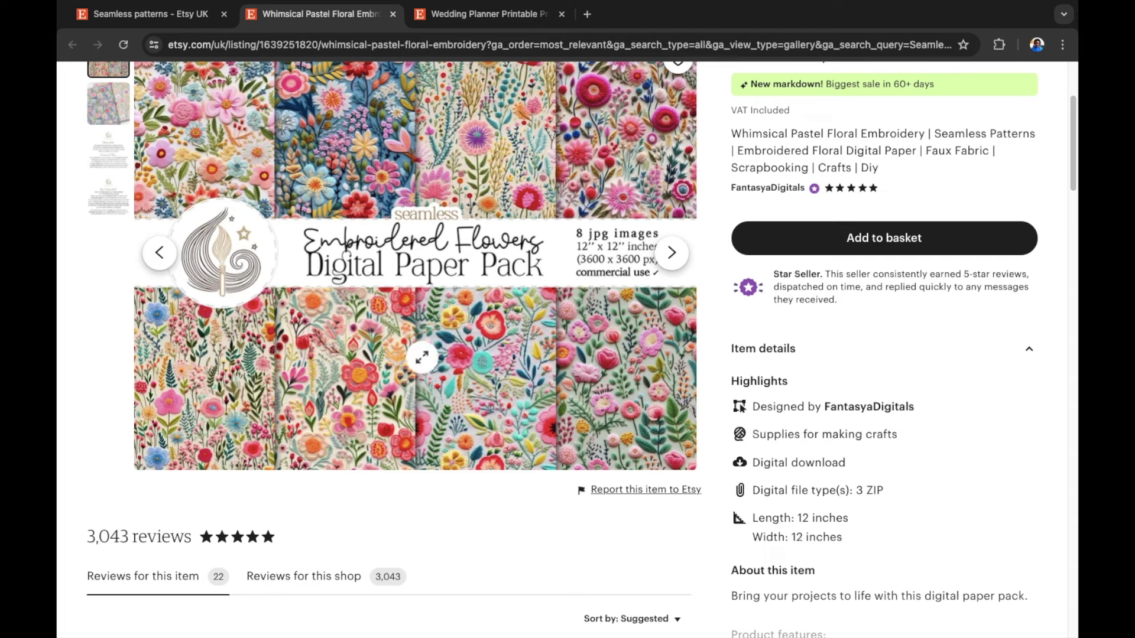
pyautogui.scroll(1, 480, 240)
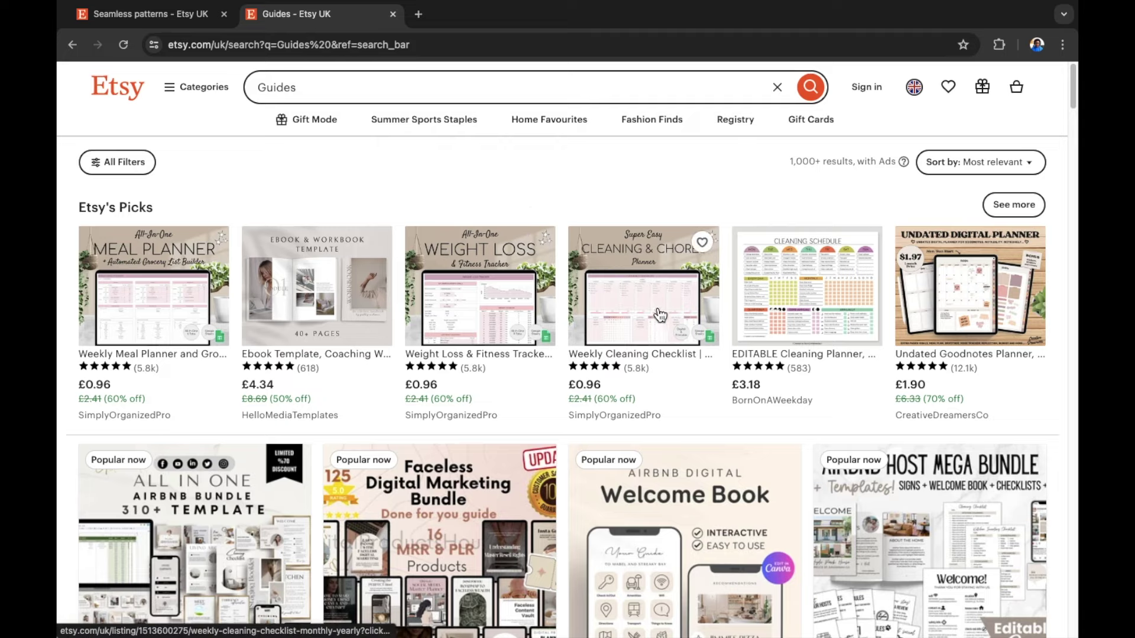
# Browse the "Guides" search results, examining the digital guide, planner and template listings with their prices and ratings
pyautogui.scroll(-3, 609, 341)
pyautogui.scroll(-4, 610, 341)
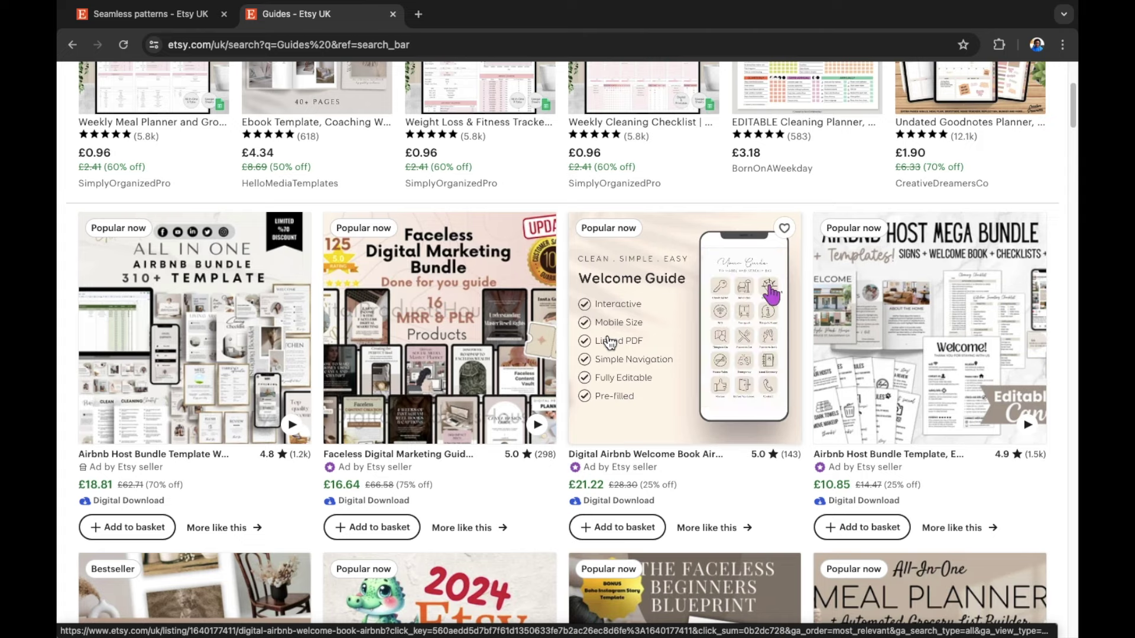
pyautogui.scroll(-1, 609, 342)
pyautogui.scroll(-5, 609, 342)
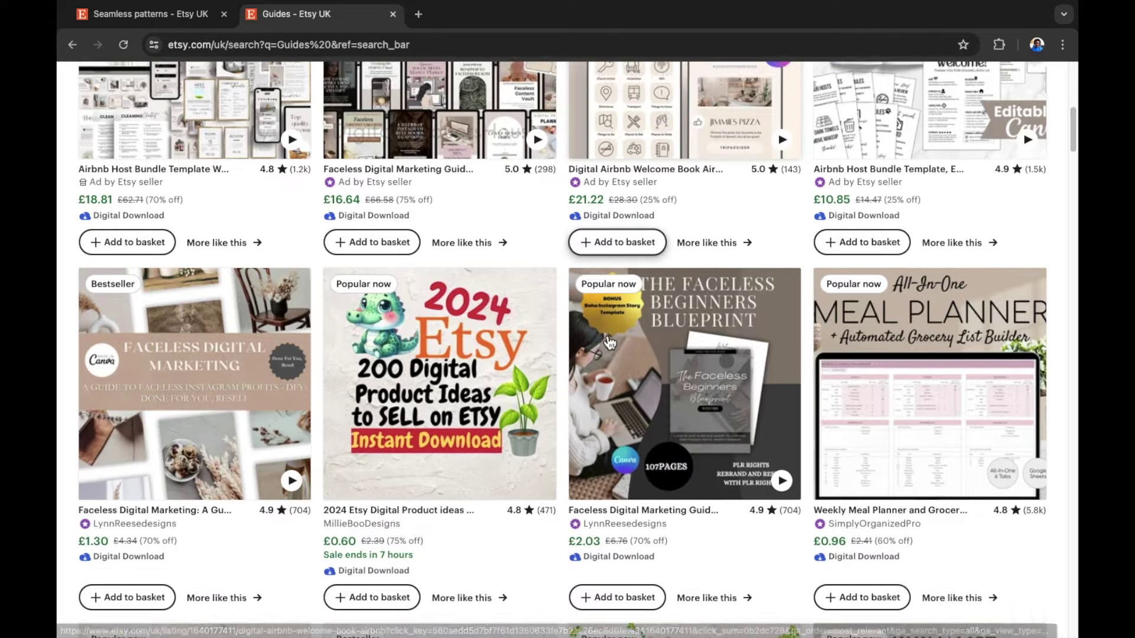
pyautogui.scroll(-2, 609, 342)
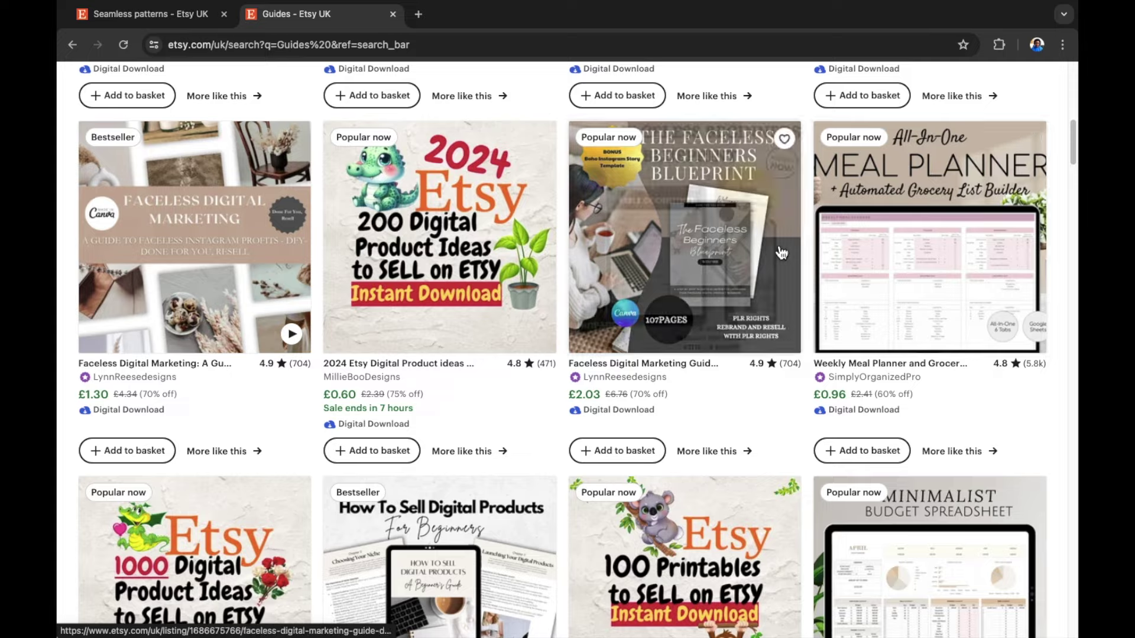
pyautogui.scroll(-3, 781, 253)
pyautogui.scroll(-4, 782, 253)
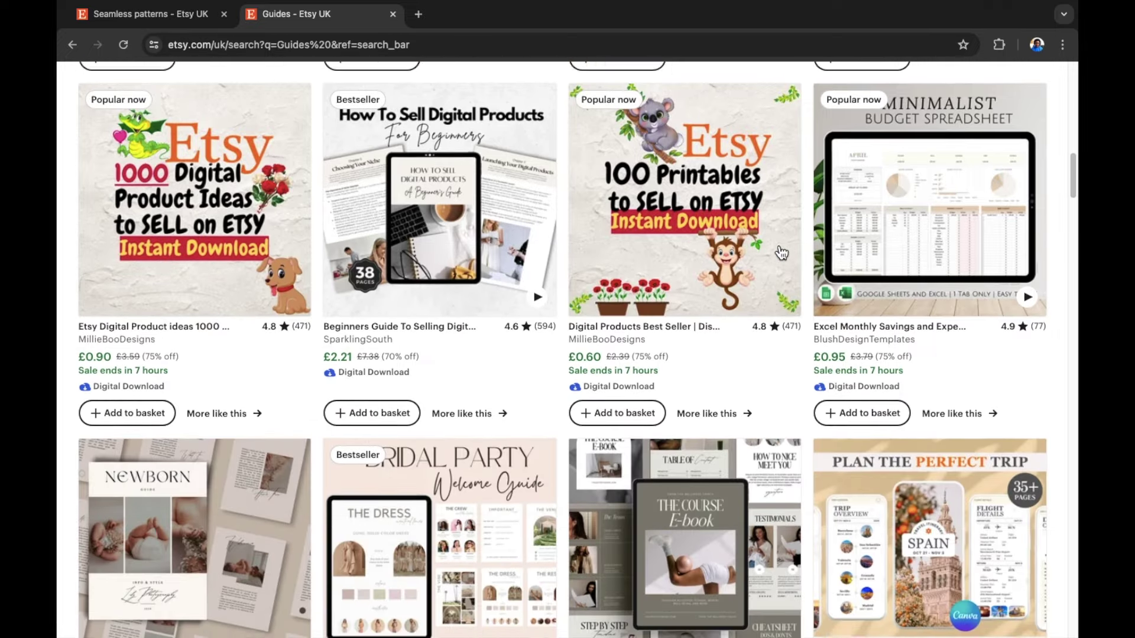
# Open the Excel Monthly Savings and Expenses budget spreadsheet listing by BlushDesignTemplates and read its customer reviews
pyautogui.scroll(1, 781, 253)
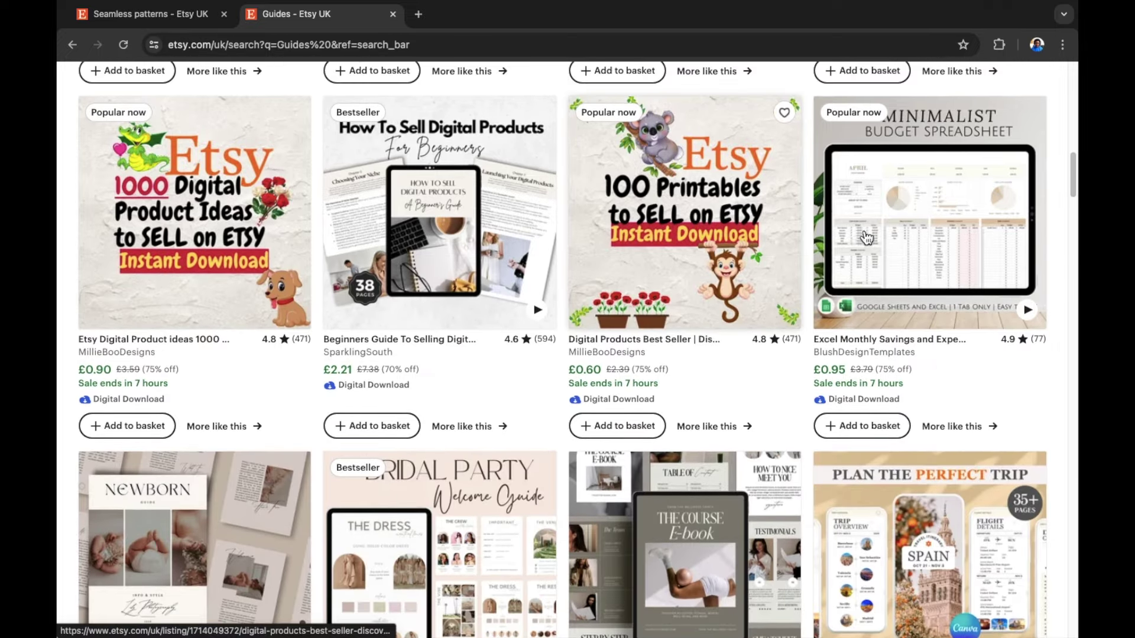
pyautogui.click(891, 241)
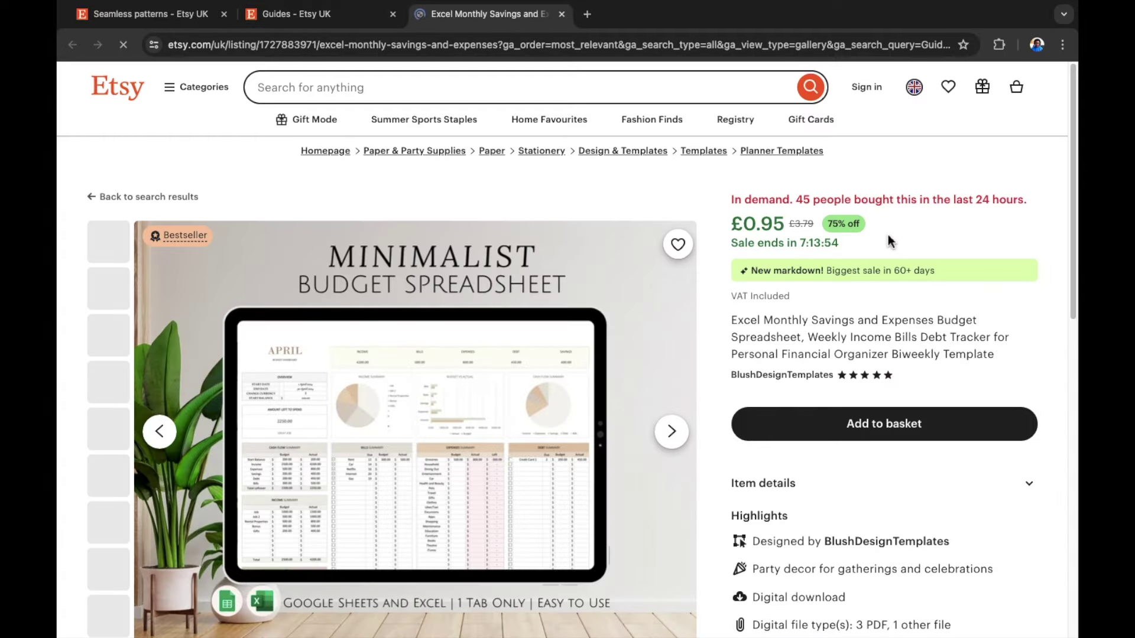
pyautogui.scroll(-2, 676, 294)
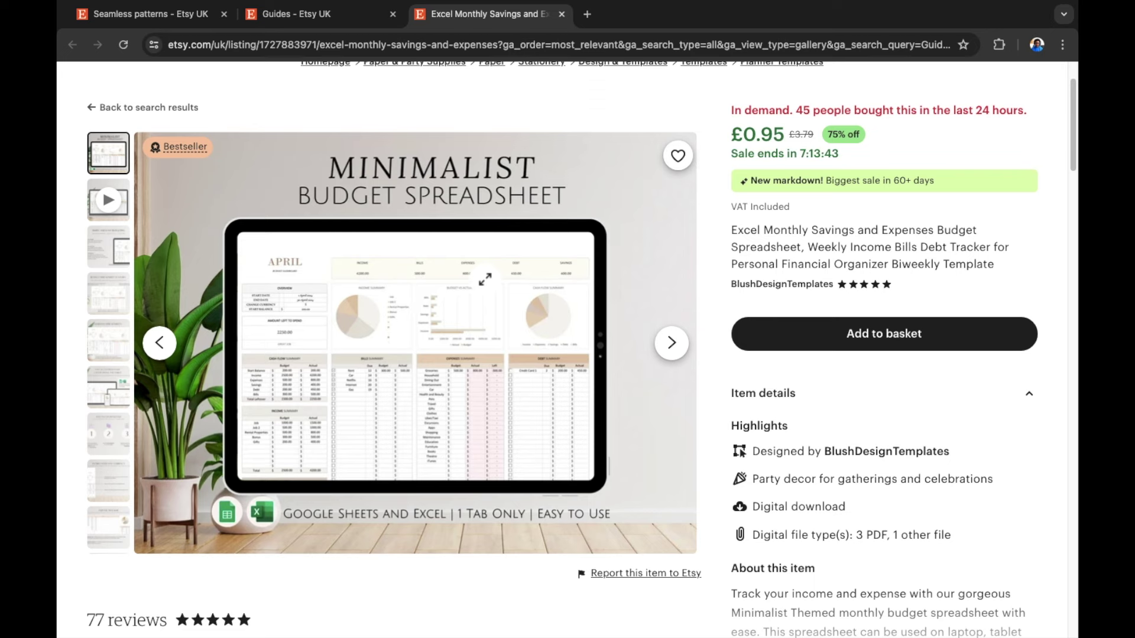
pyautogui.scroll(-6, 485, 279)
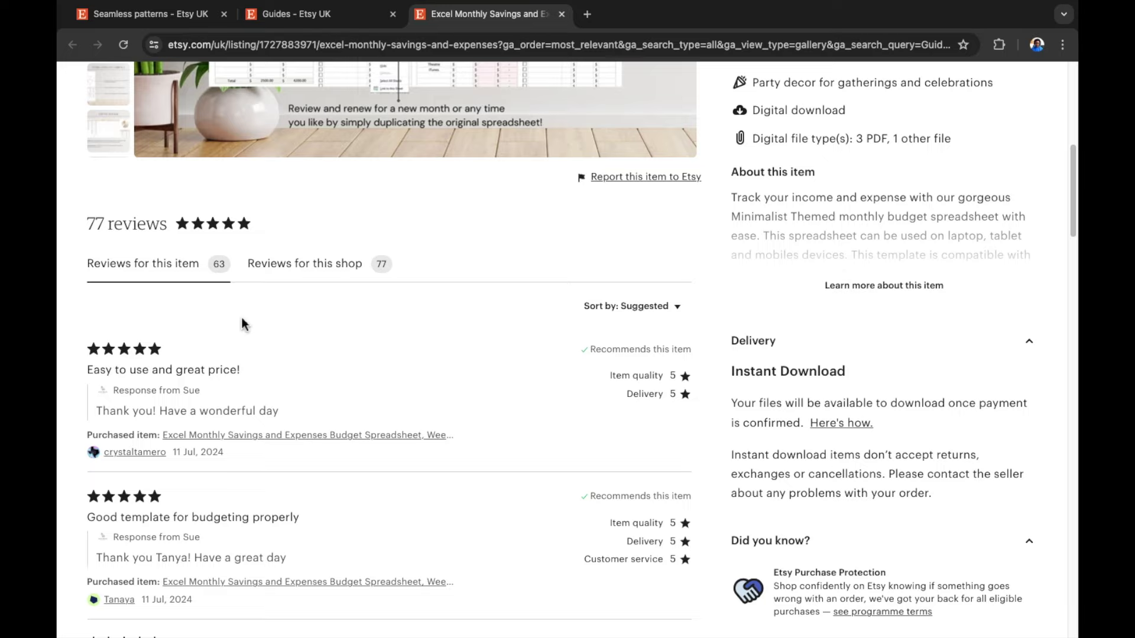
pyautogui.scroll(-2, 242, 319)
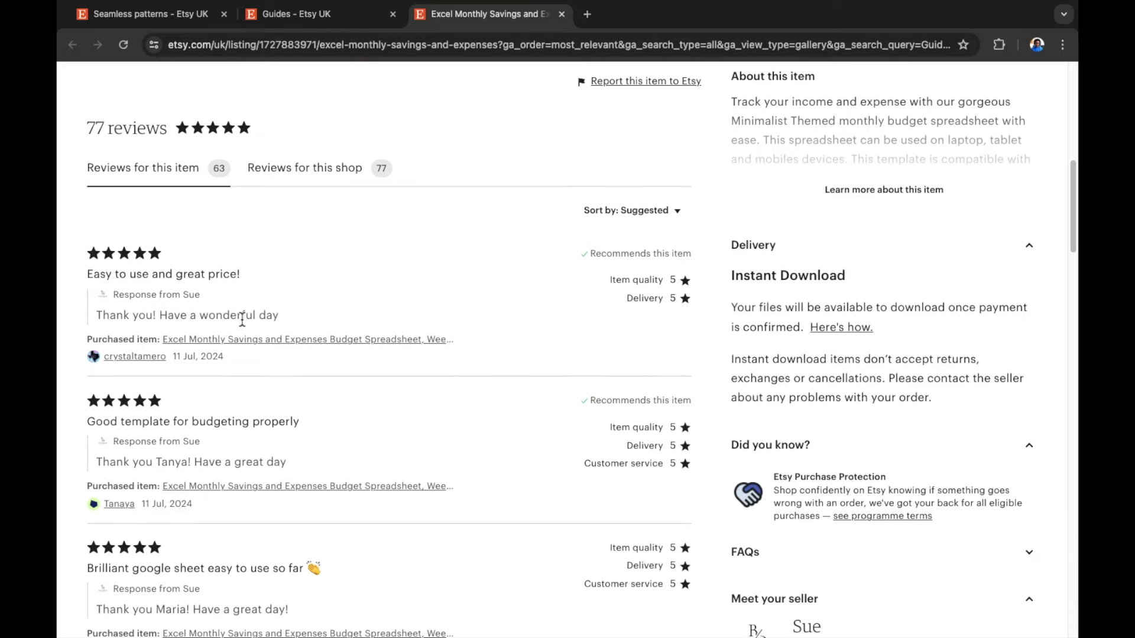
pyautogui.scroll(-1, 242, 320)
pyautogui.scroll(-3, 242, 320)
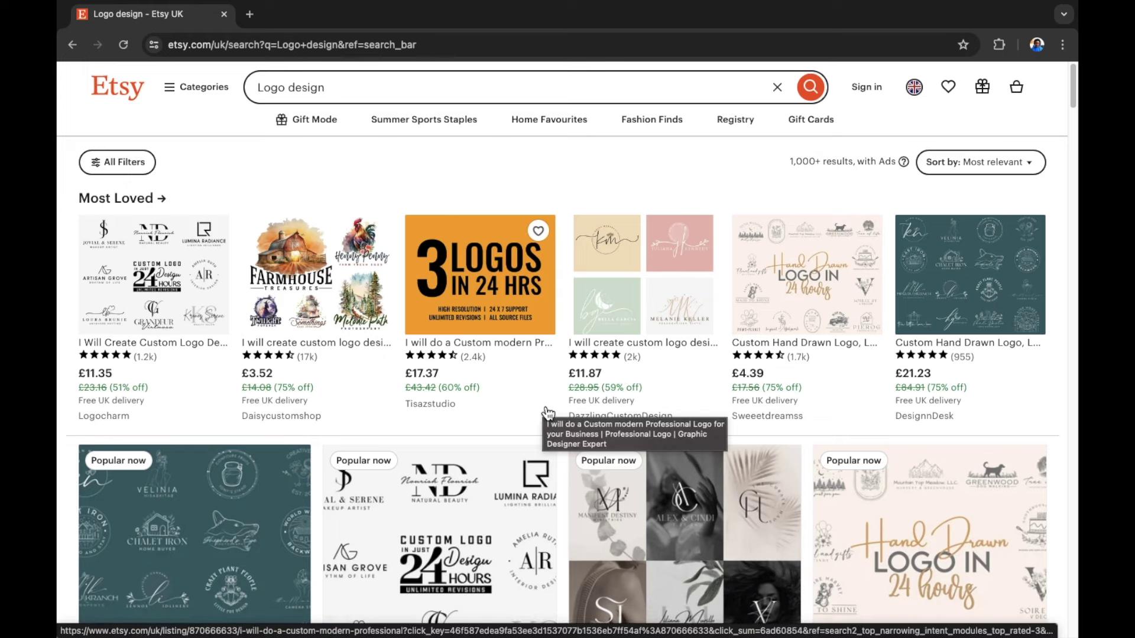
# Browse the "Logo design" search results, comparing the custom logo listings, their prices and ratings
pyautogui.scroll(-5, 551, 407)
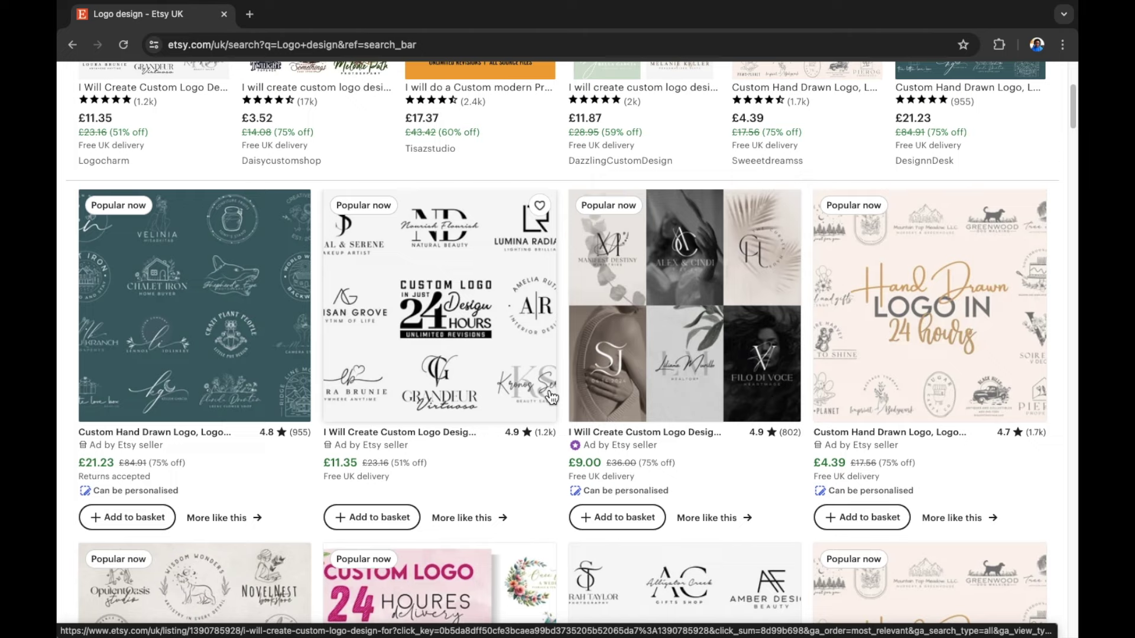
pyautogui.scroll(-4, 551, 398)
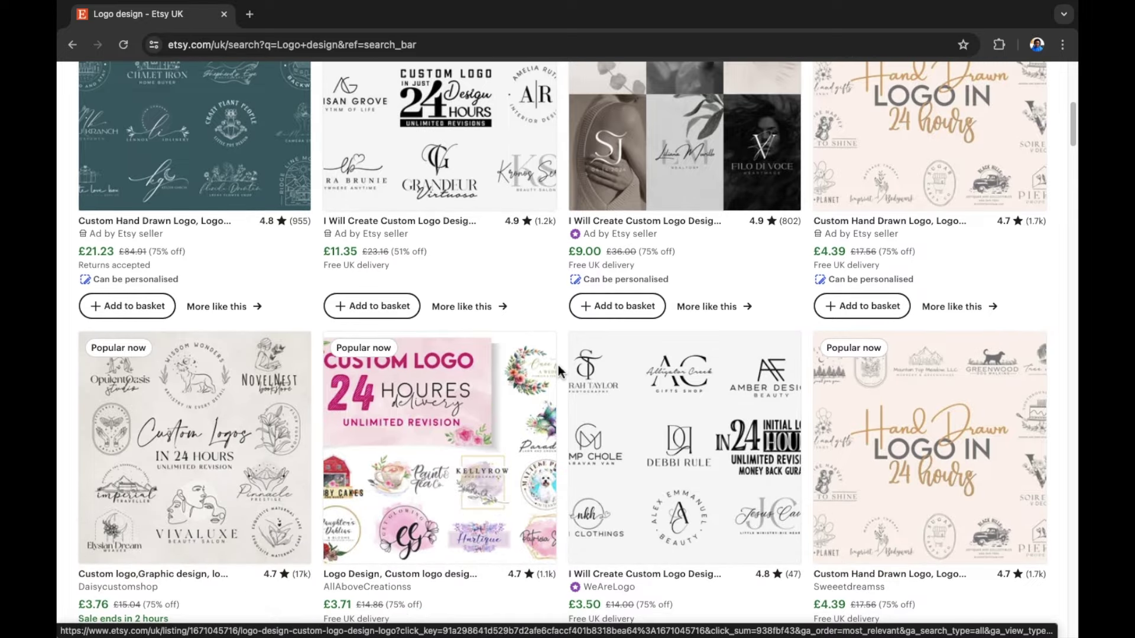
pyautogui.scroll(-1, 558, 364)
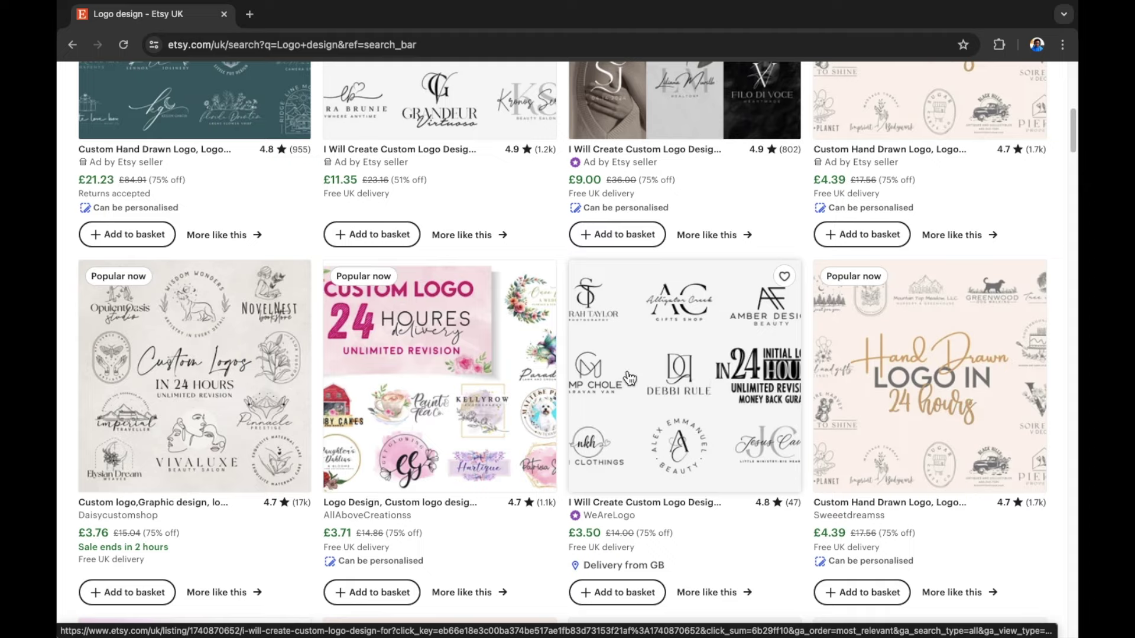
pyautogui.scroll(-2, 653, 401)
pyautogui.scroll(-1, 653, 401)
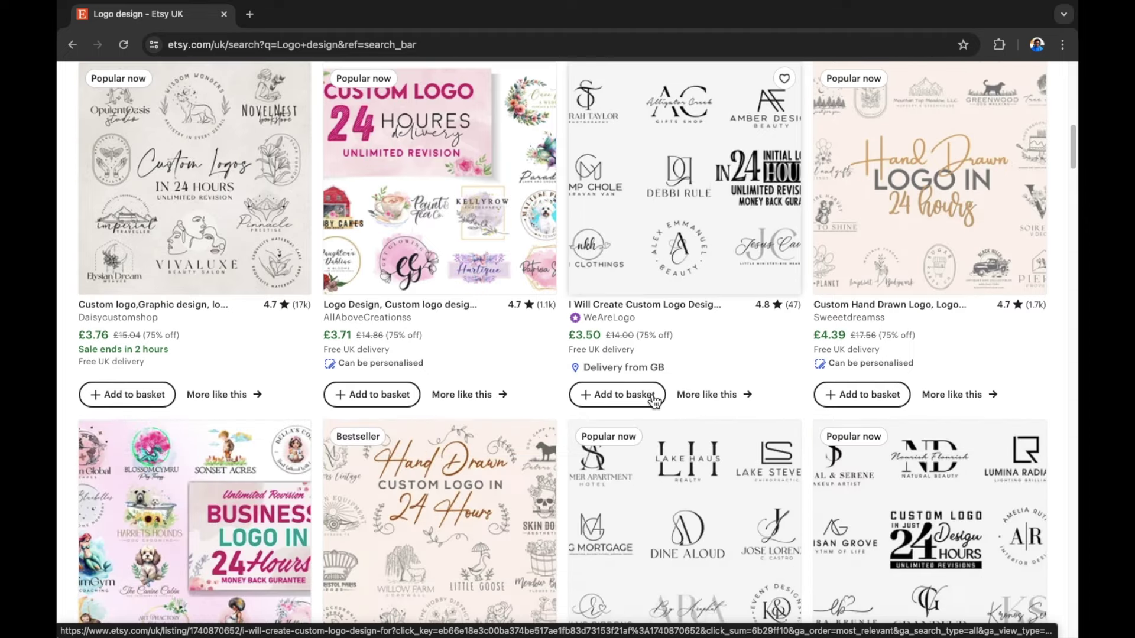
pyautogui.scroll(-1, 654, 401)
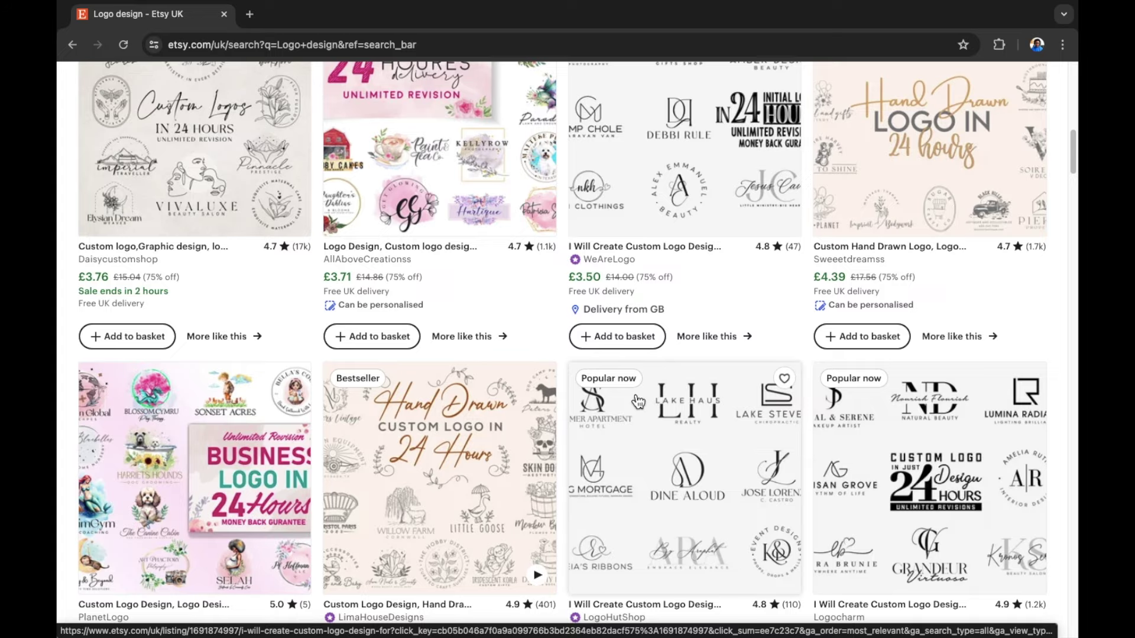
# Open the custom logo design listing by DazzlingCustomDesign from the Most Loved results
pyautogui.scroll(10, 650, 402)
pyautogui.scroll(-1, 637, 404)
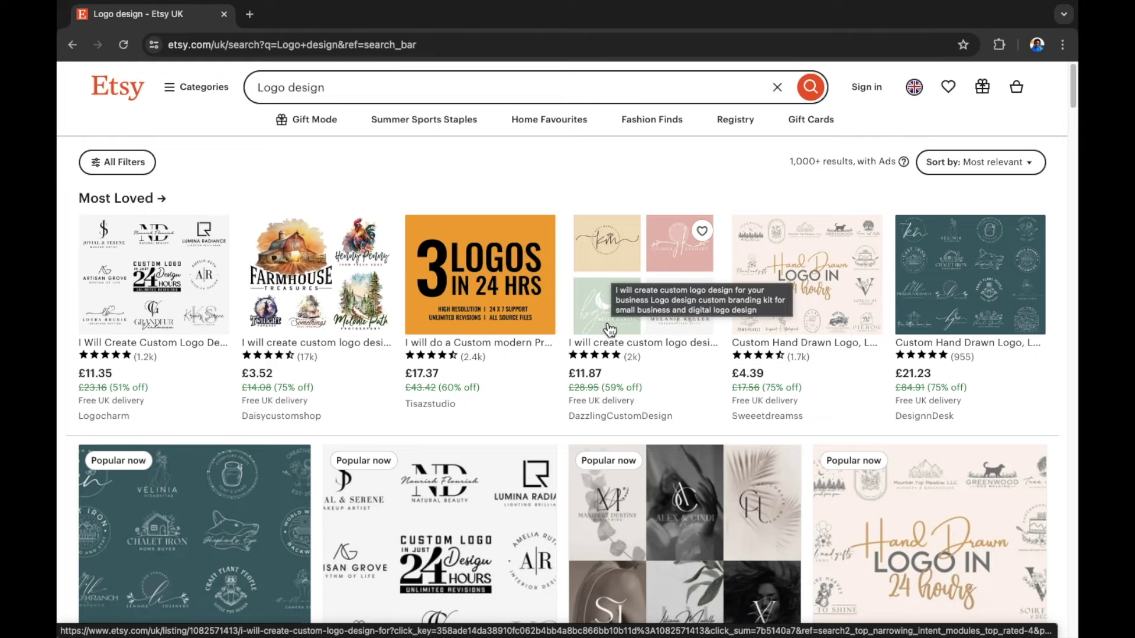
pyautogui.click(647, 344)
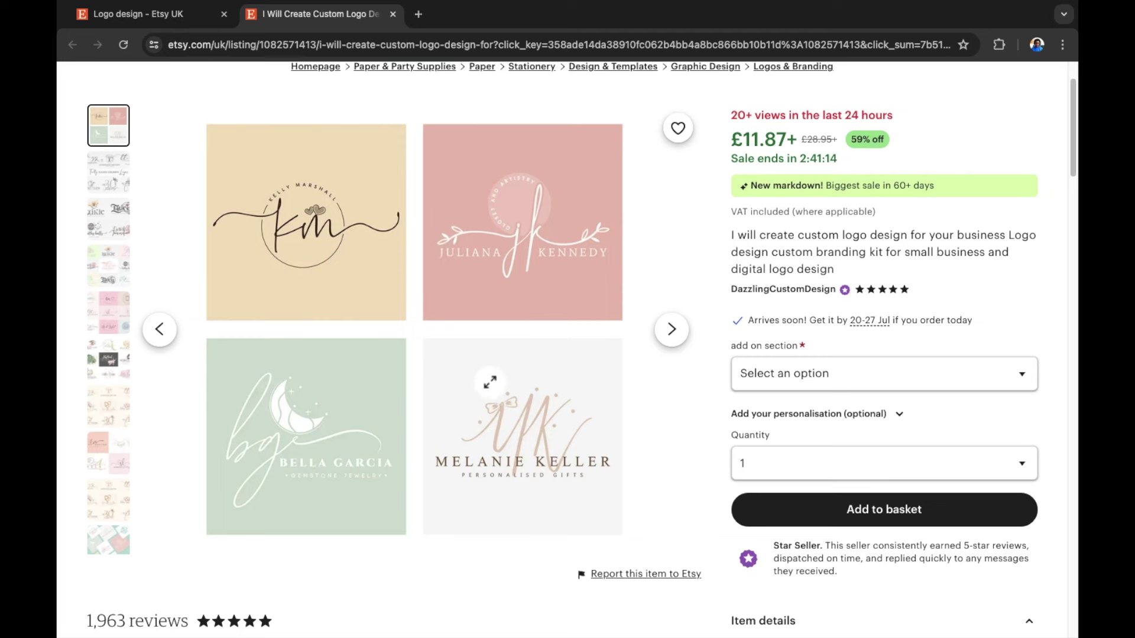
# Look through the sample images and customer reviews of the DazzlingCustomDesign logo listing
pyautogui.click(678, 347)
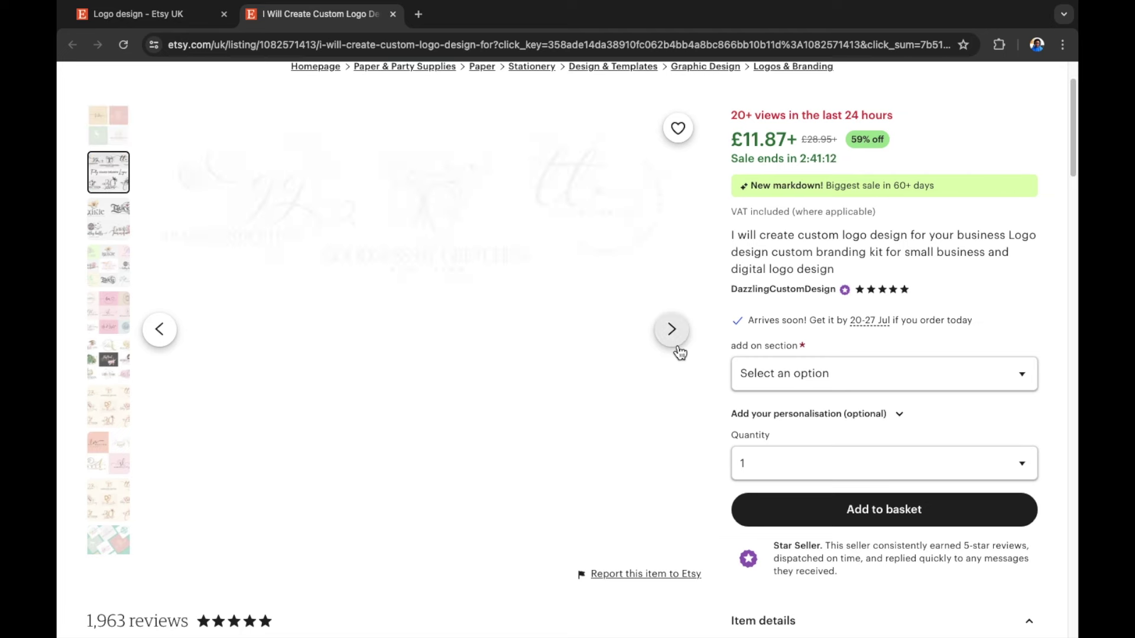
pyautogui.click(679, 350)
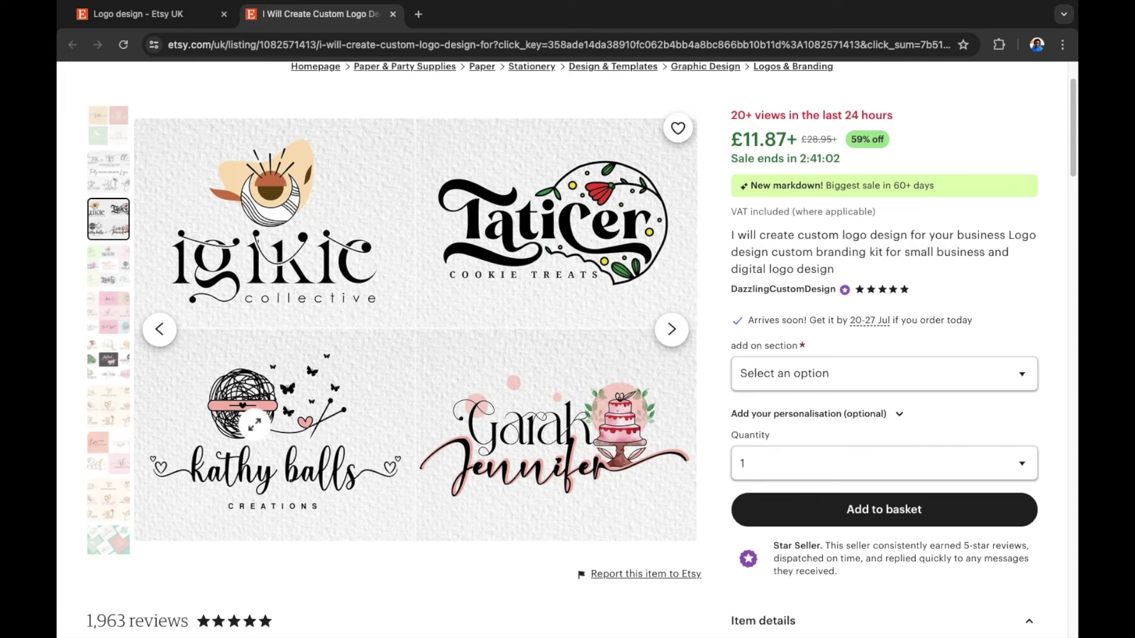
pyautogui.scroll(-7, 253, 423)
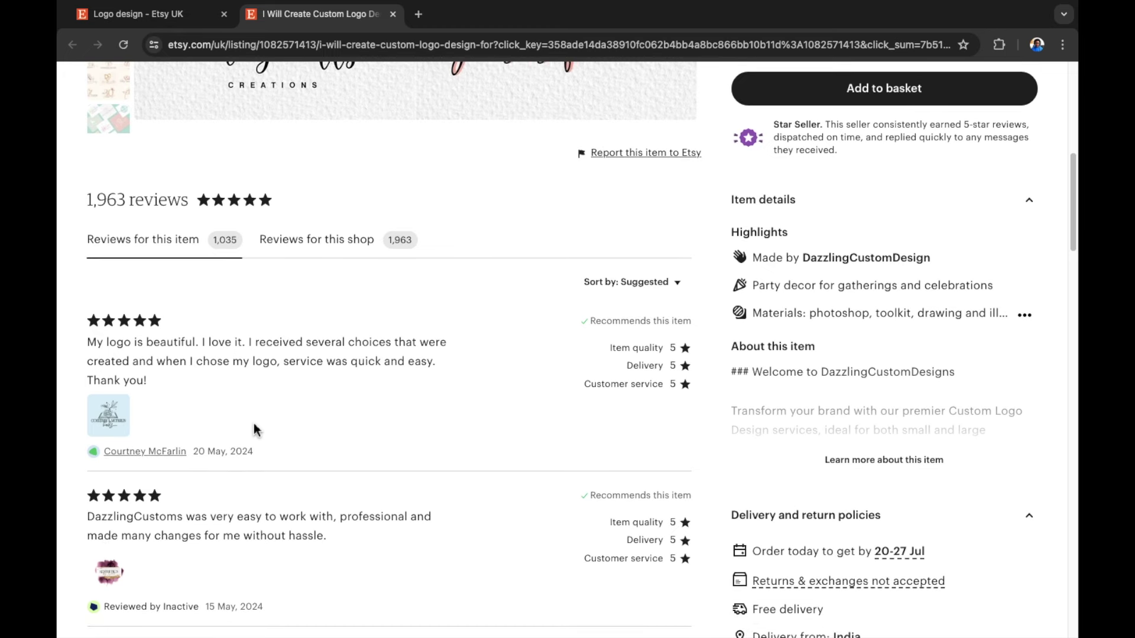
pyautogui.scroll(-1, 254, 423)
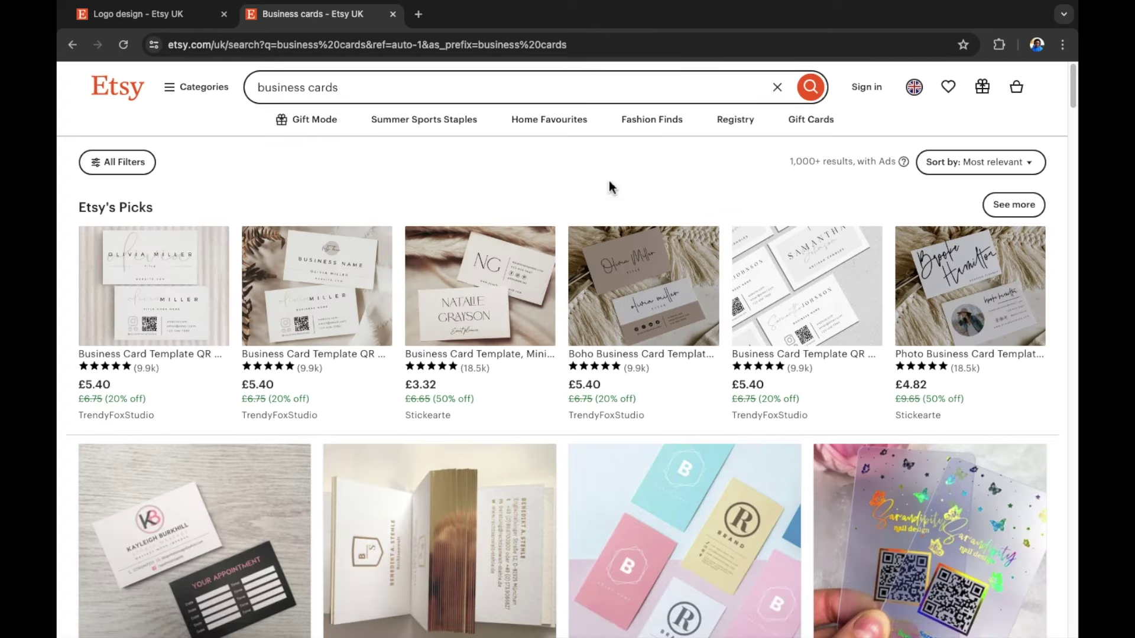
# Open the Custom Business Card Printing listing by CKBrandsCo from the business cards results and examine its shop reviews and product photos
pyautogui.scroll(-3, 609, 177)
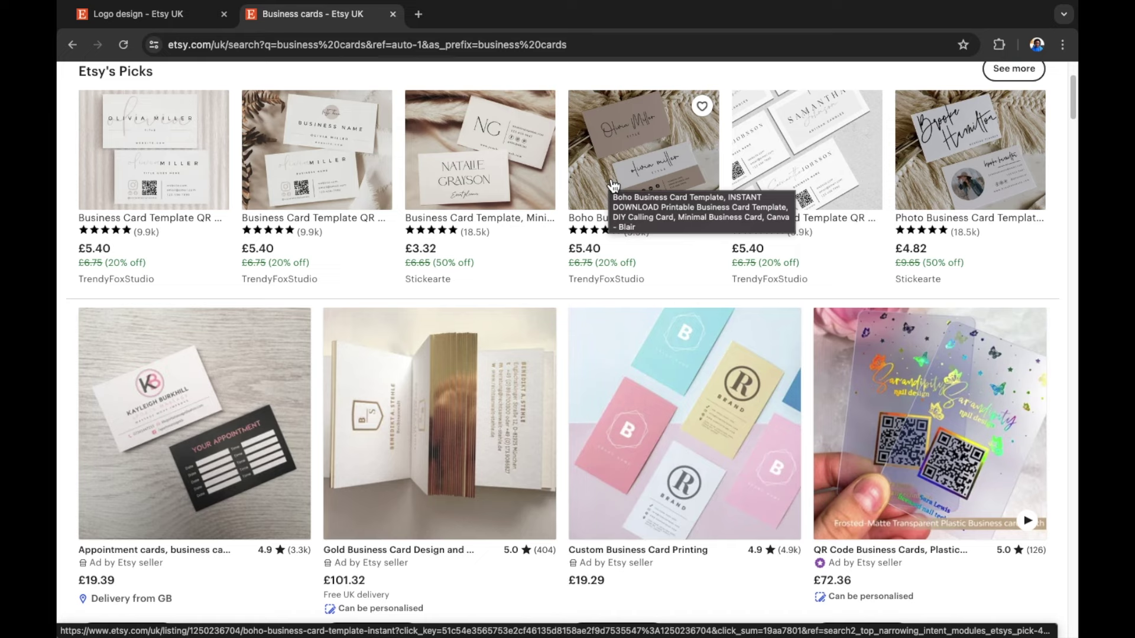
pyautogui.click(620, 556)
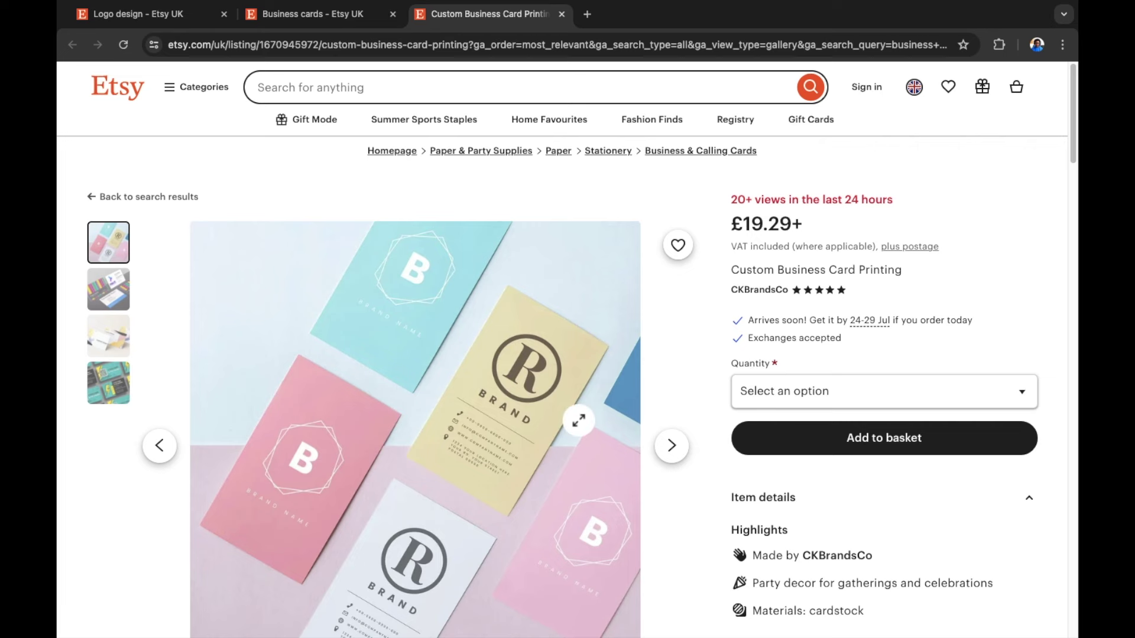
pyautogui.scroll(-1, 560, 380)
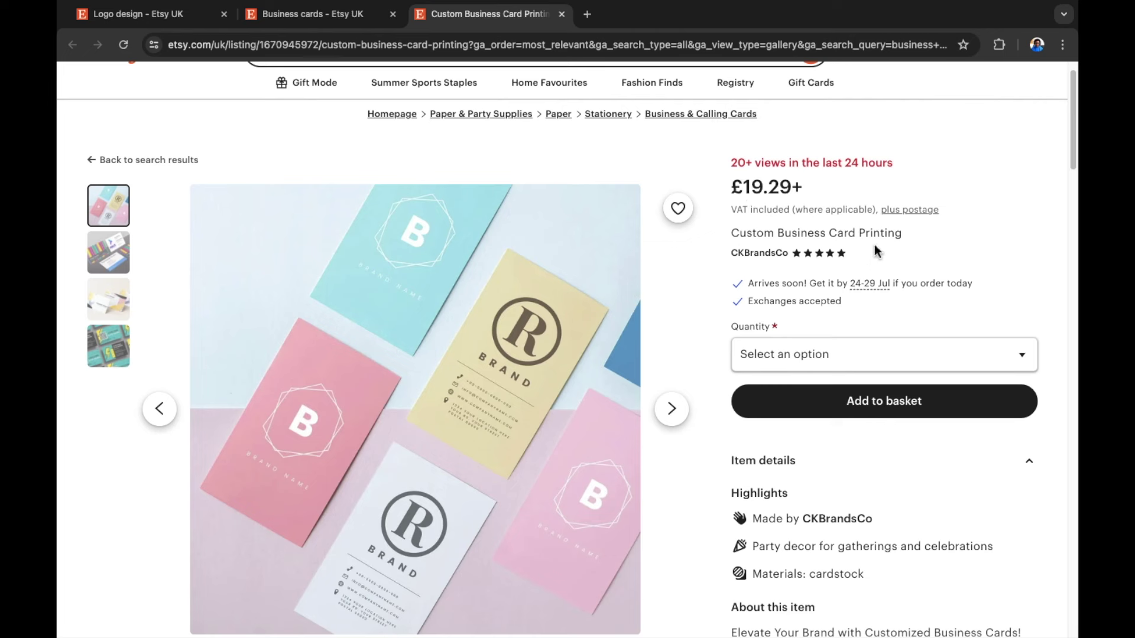
pyautogui.scroll(-7, 596, 378)
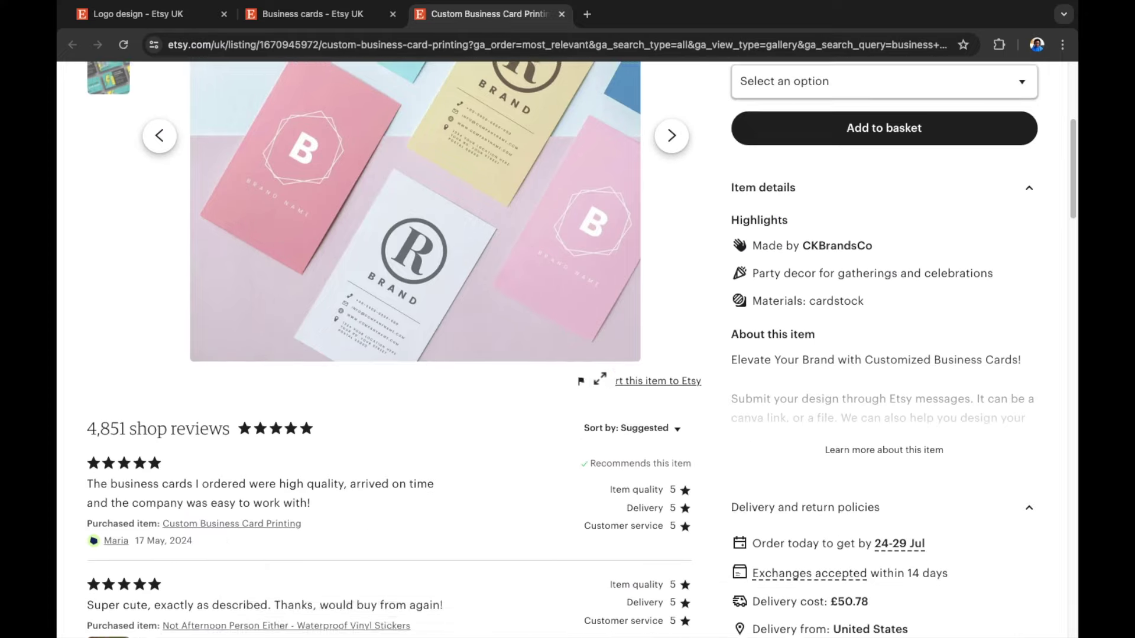
pyautogui.scroll(2, 595, 381)
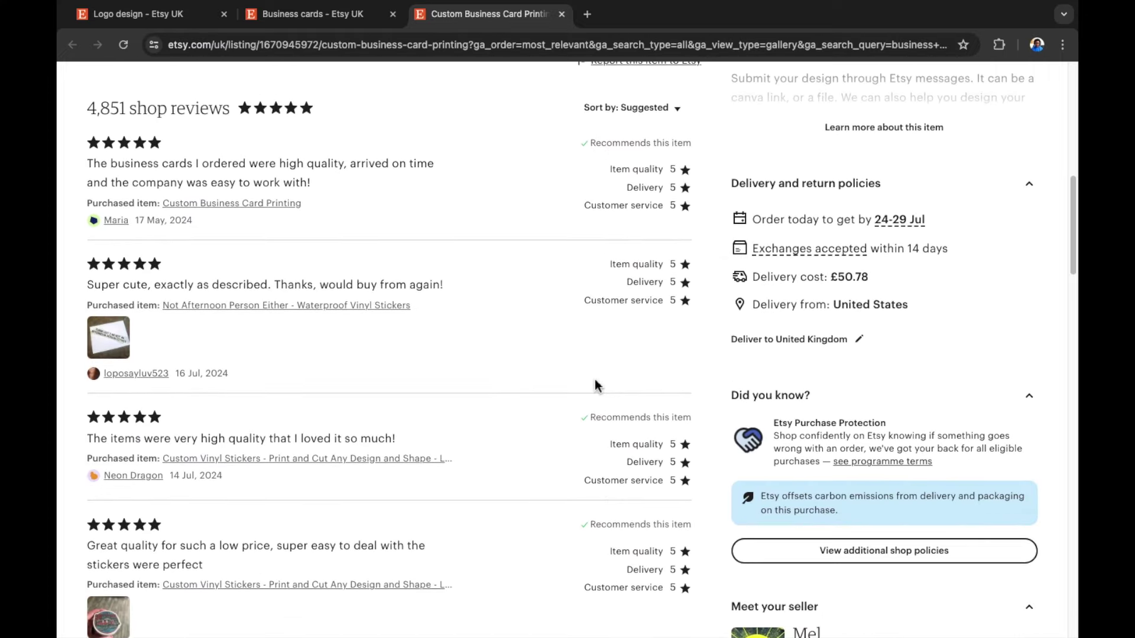
pyautogui.scroll(2, 596, 385)
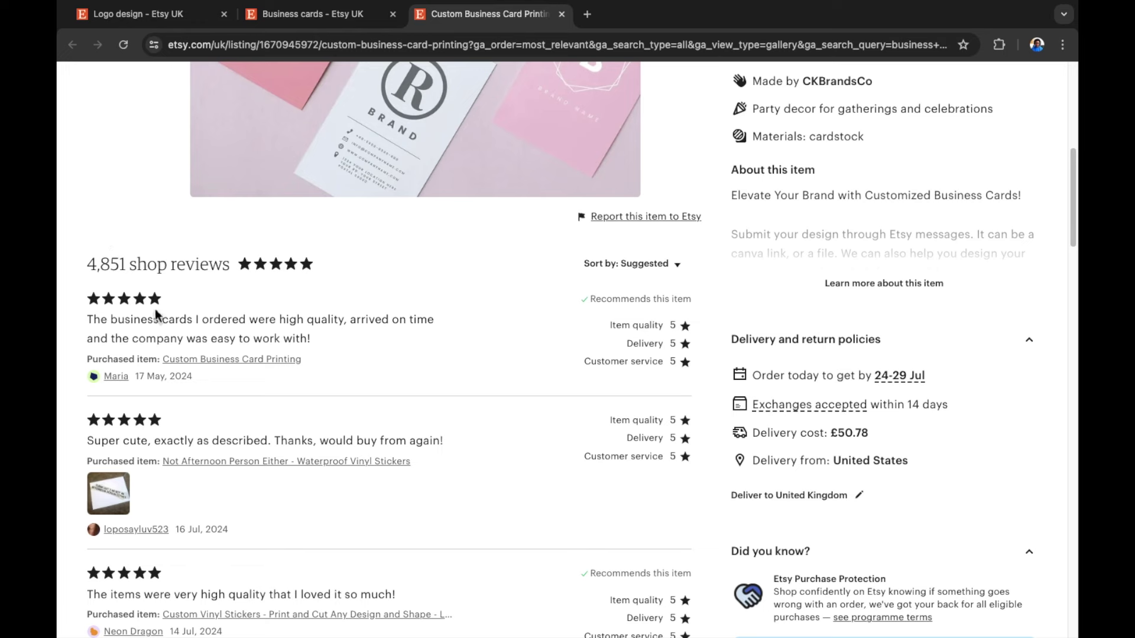
pyautogui.scroll(6, 189, 252)
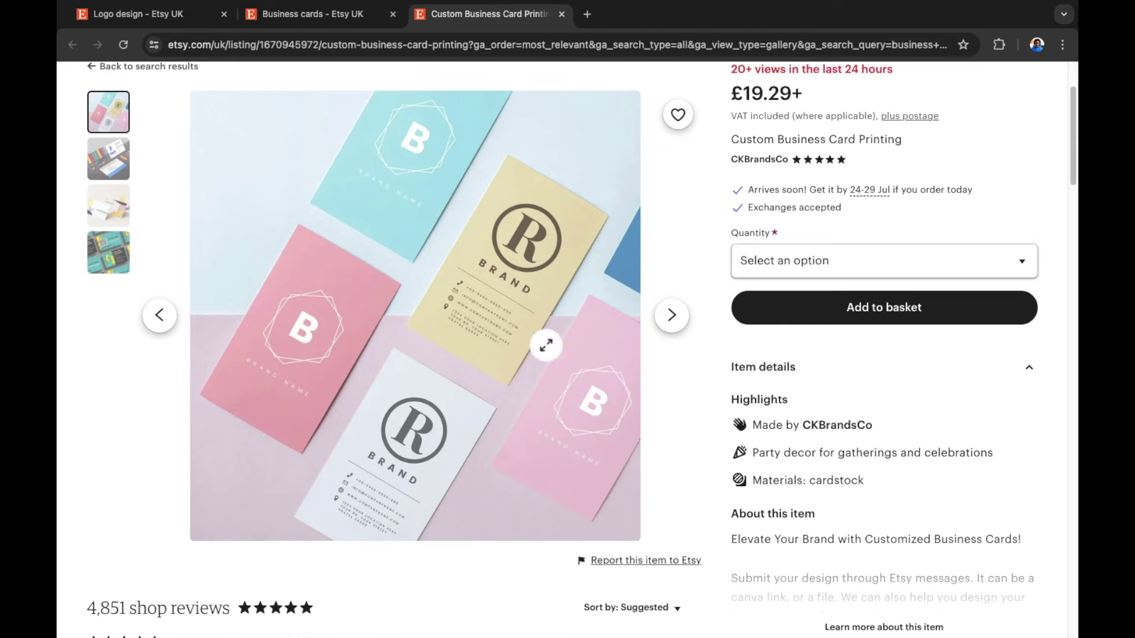
pyautogui.click(678, 327)
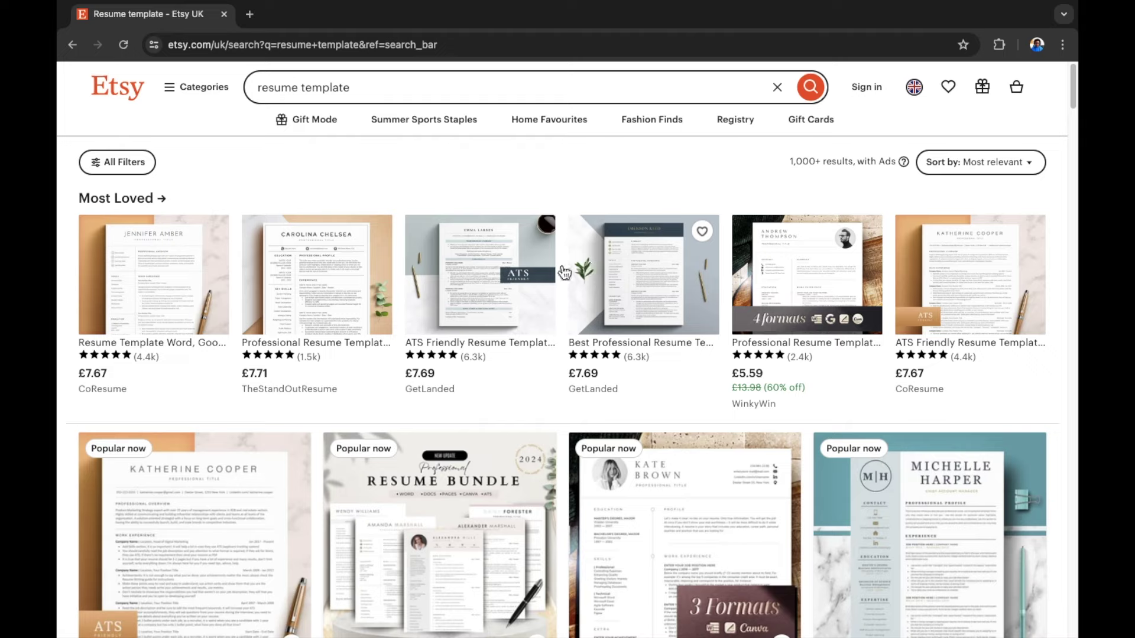
# Browse the "resume template" search results, comparing the template listings, their prices and ratings
pyautogui.scroll(-3, 358, 406)
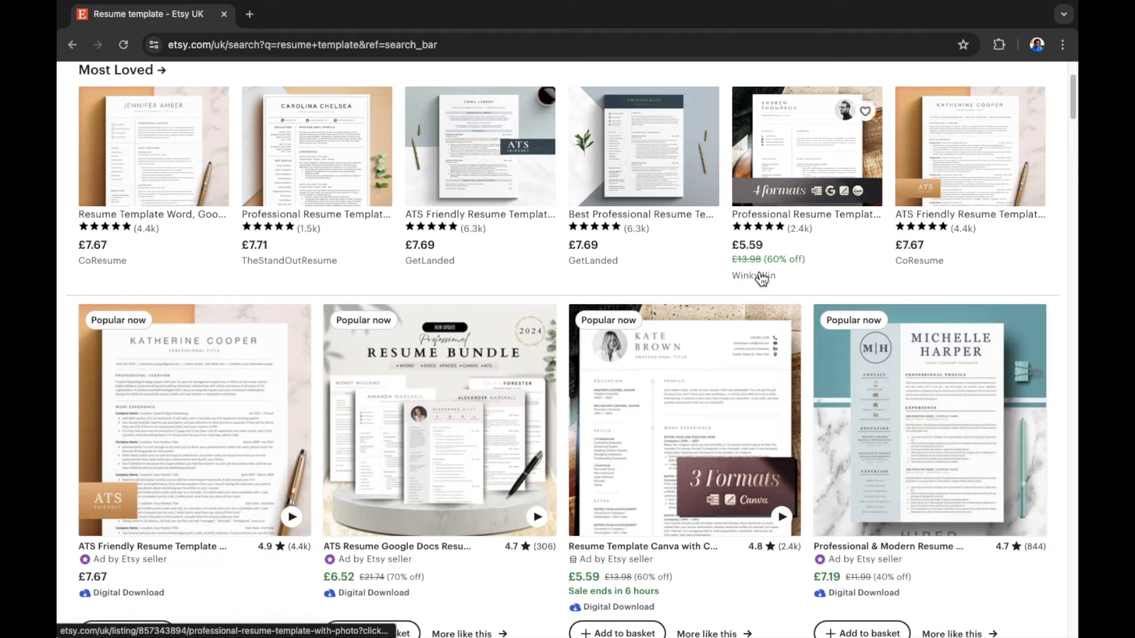
pyautogui.scroll(3, 131, 231)
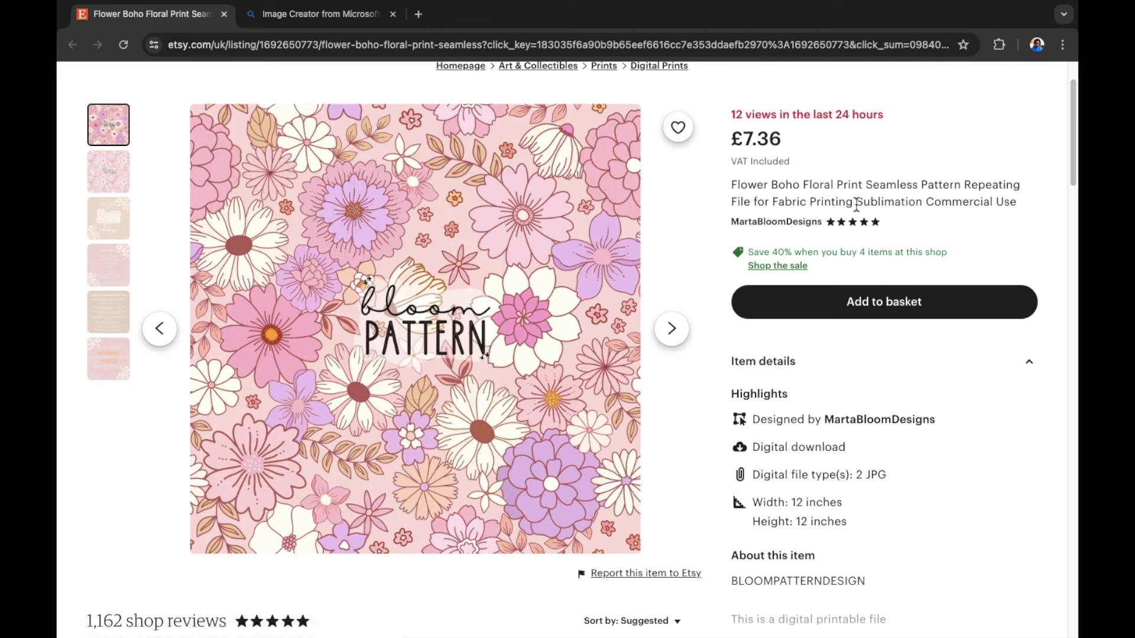
# Copy "Flower Boho Floral Print Seamless Pattern Repeating File for Fabric Printing" from the listing title into Microsoft Image Creator and generate images from it
pyautogui.moveTo(853, 203); pyautogui.dragTo(734, 189)
pyautogui.hotkey('ctrl', 'c')
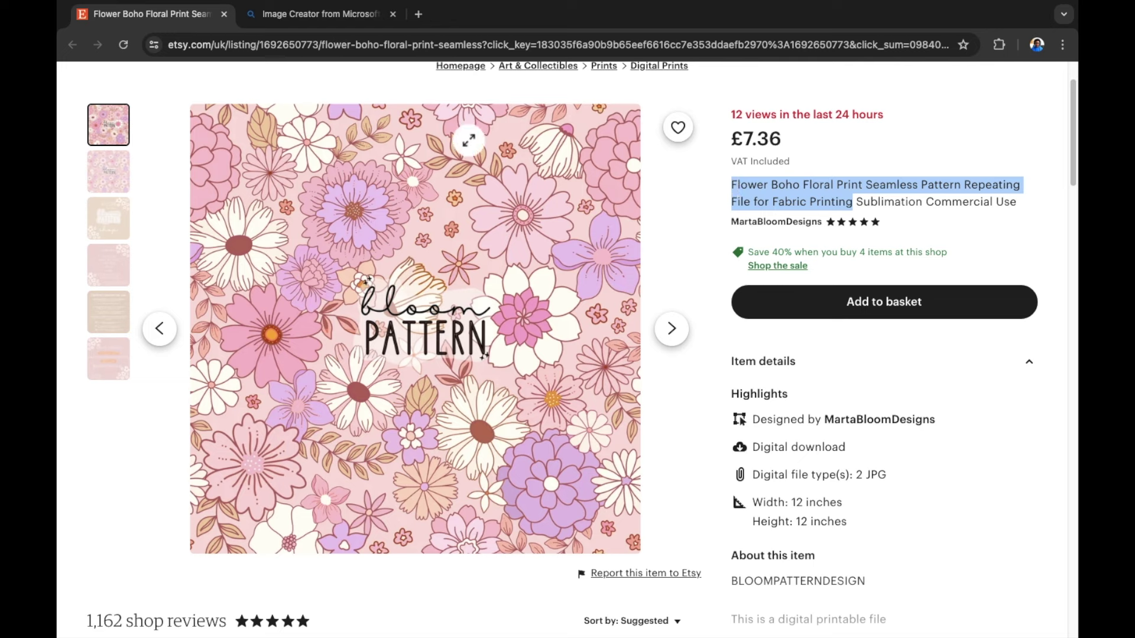
pyautogui.click(349, 17)
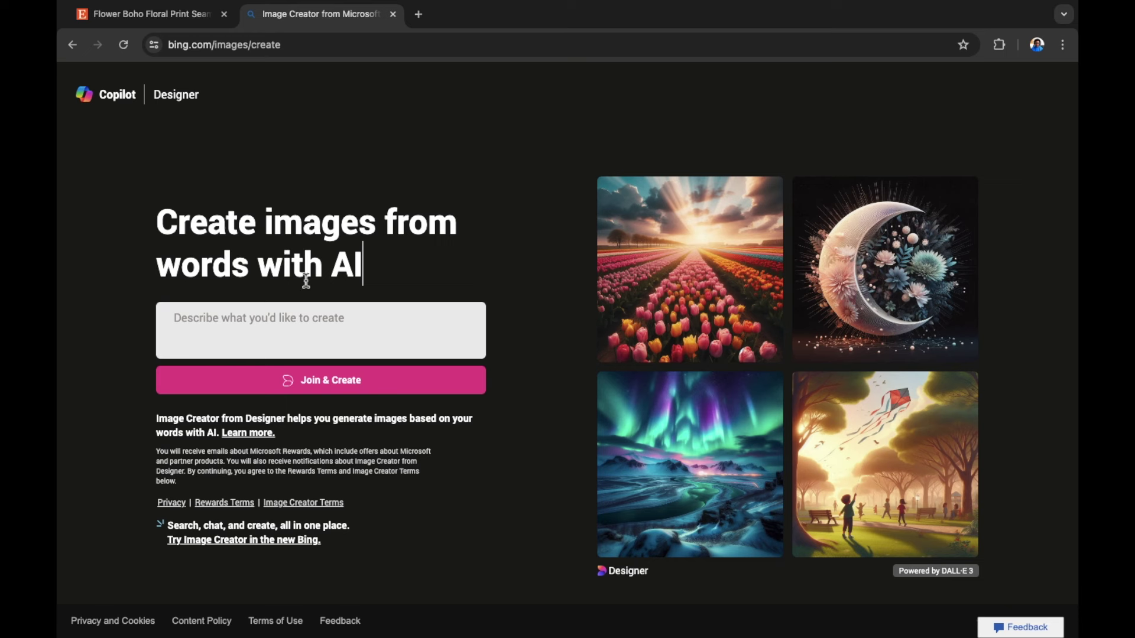
pyautogui.click(296, 322)
pyautogui.hotkey('ctrl', 'v')
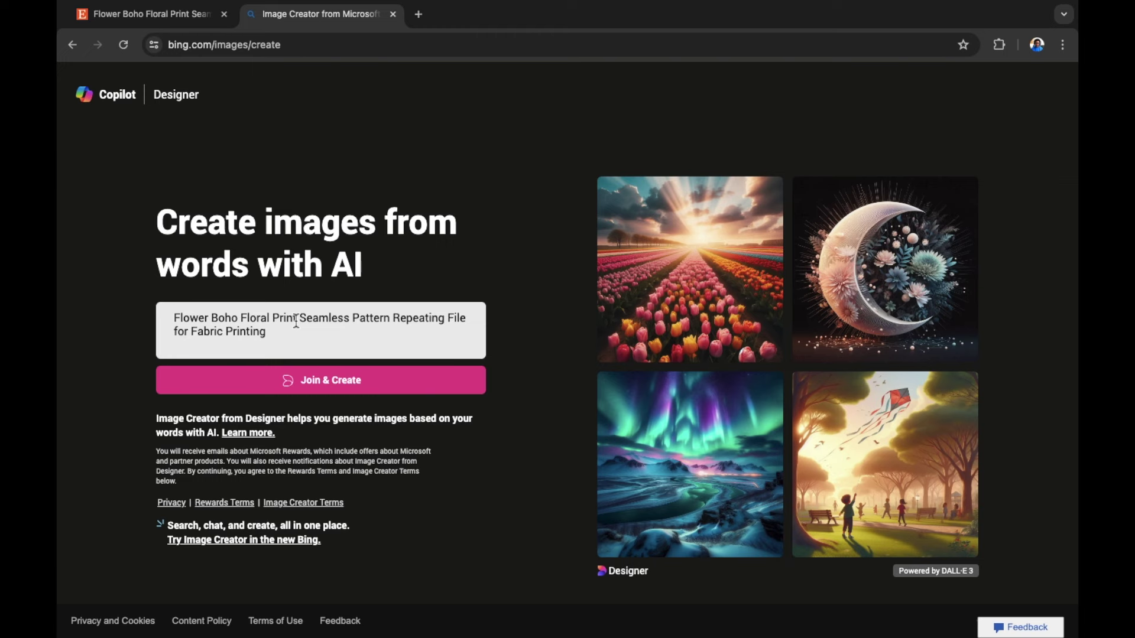
pyautogui.click(328, 387)
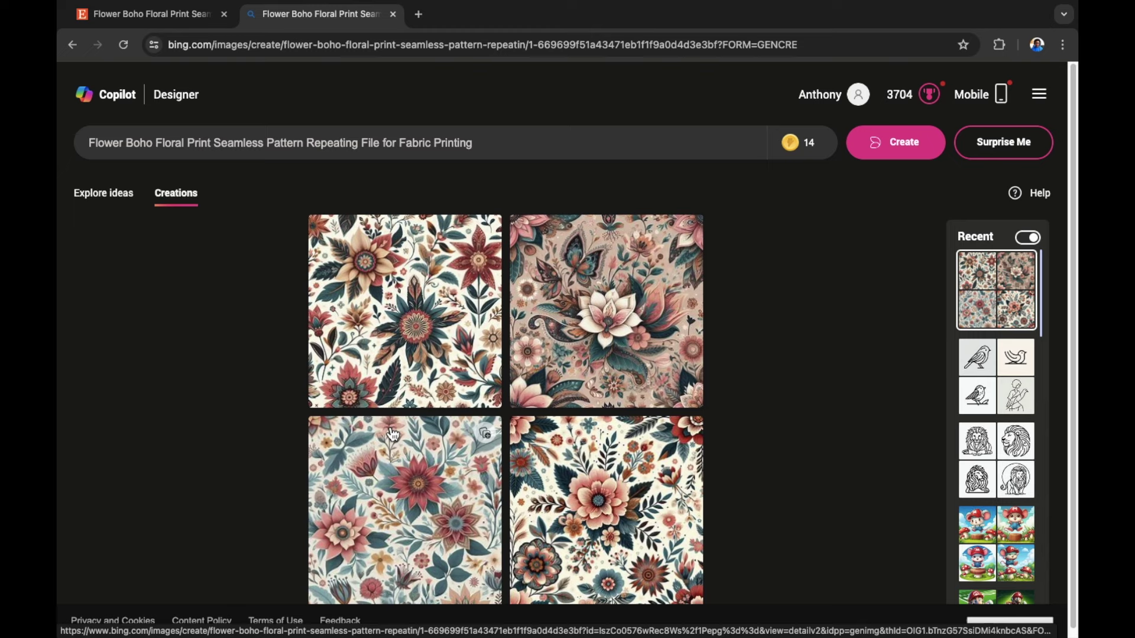
# Open the generated floral pattern with the cream background, download it, and return to the creations
pyautogui.click(393, 435)
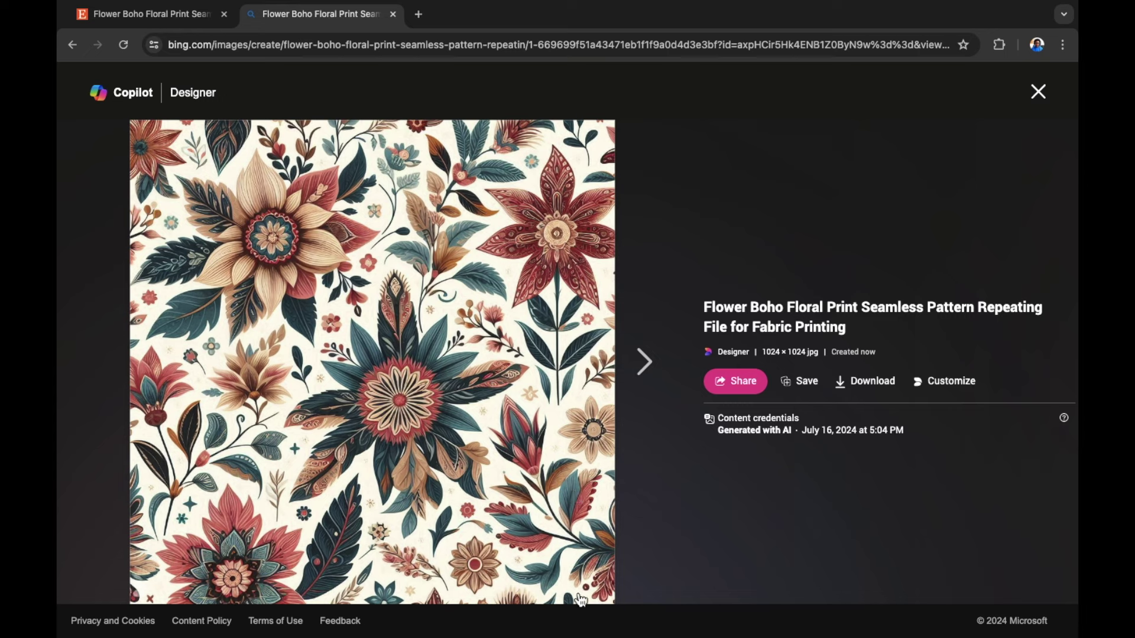
pyautogui.click(865, 387)
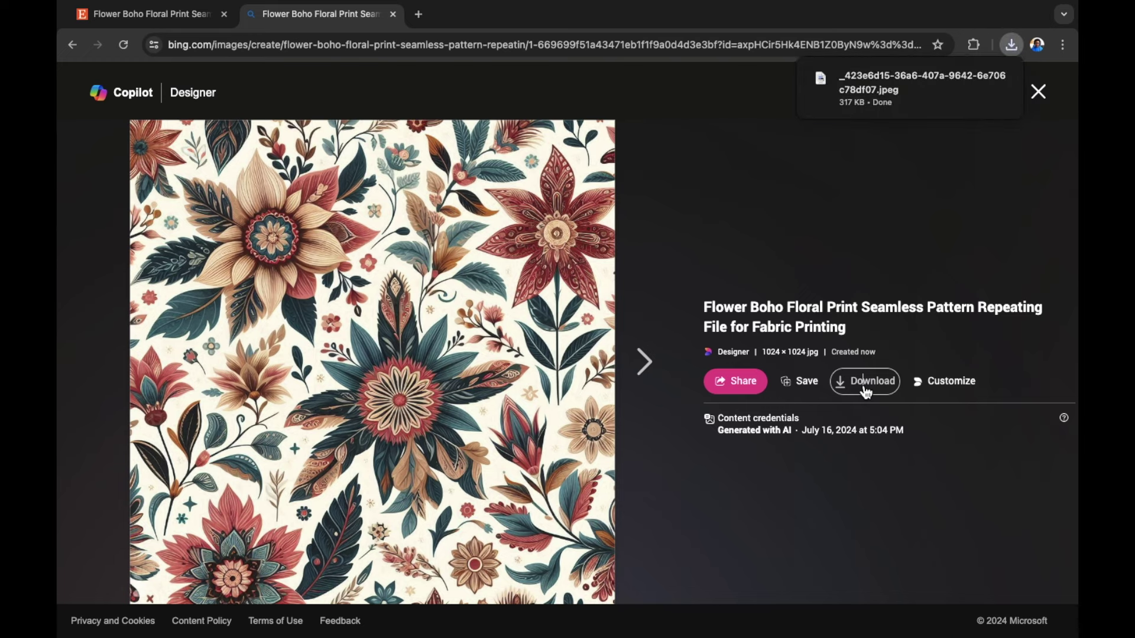
pyautogui.press('Escape')
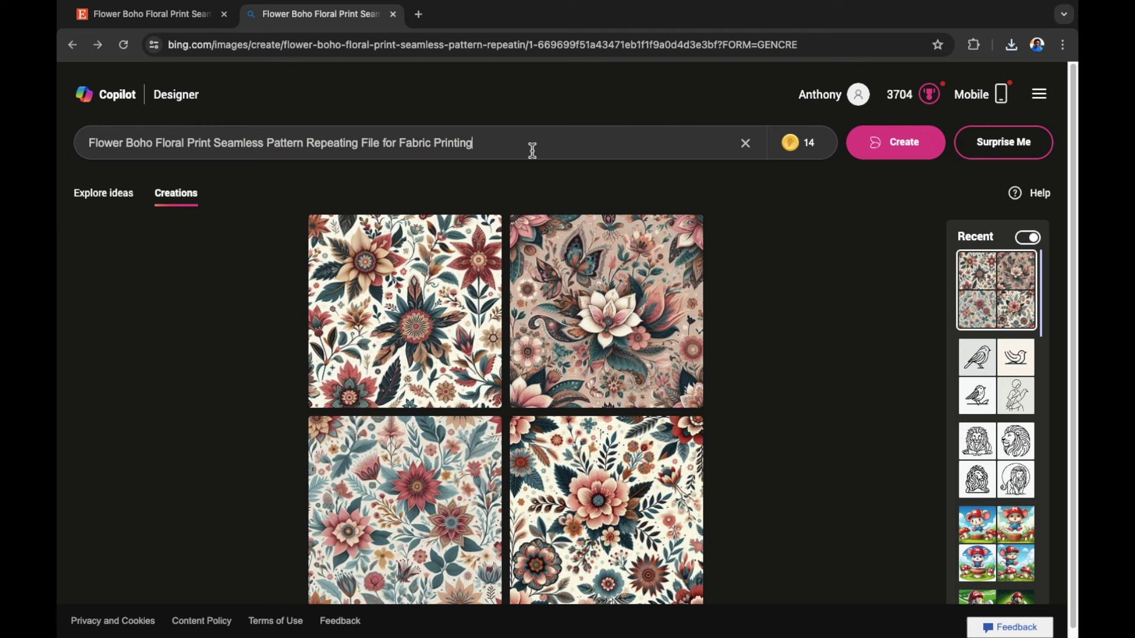
# Generate images of a minimalist letter M logo with the word fabrics, and of a "water color bird holding a metal spanner"
pyautogui.hotkey('ctrl', 'a')
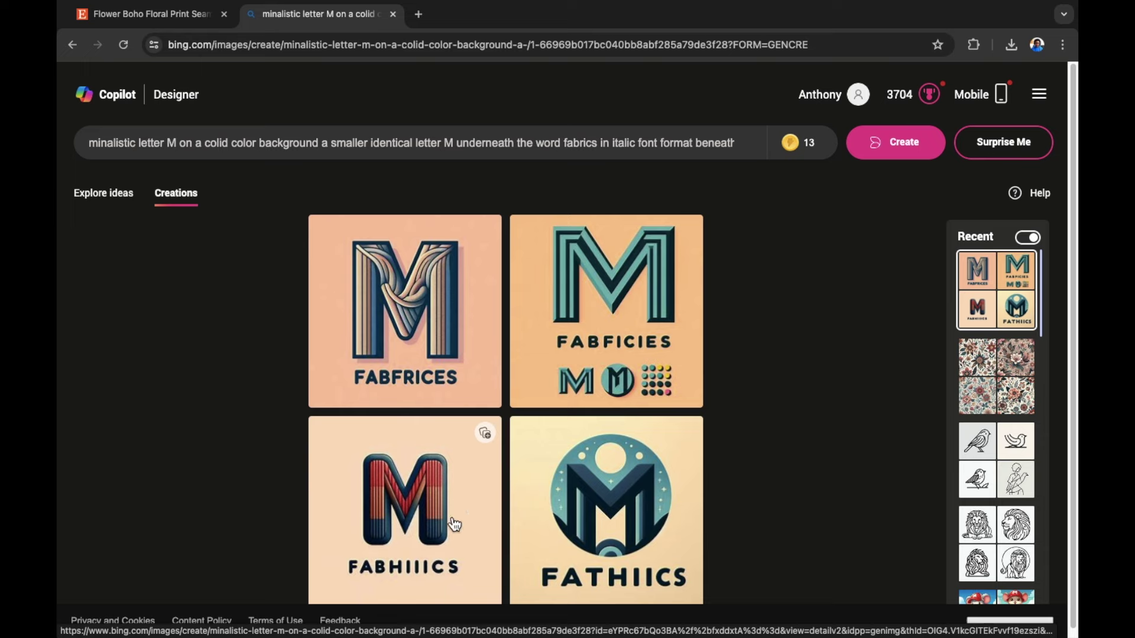
pyautogui.click(728, 147)
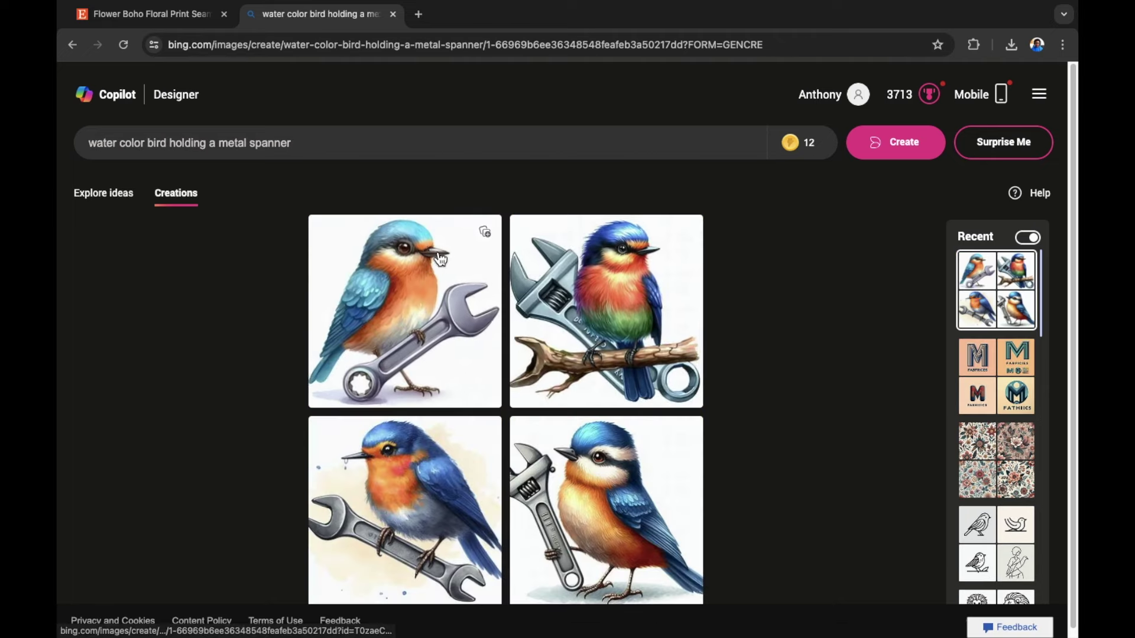
# Generate another set of images from the prompt "bird logo"
pyautogui.click(389, 324)
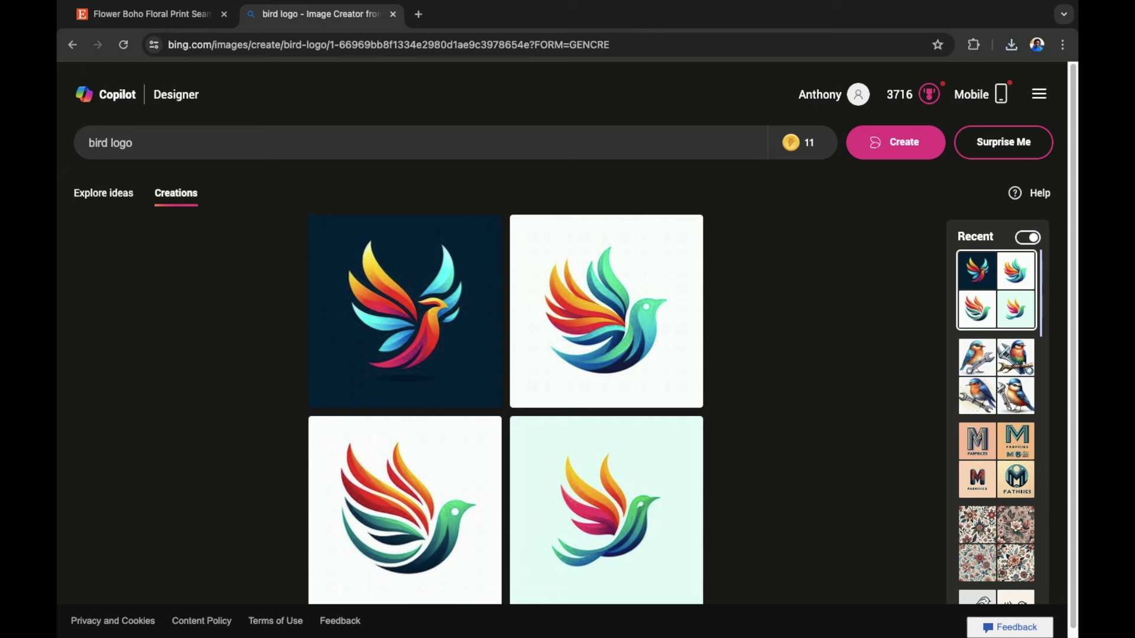
pyautogui.click(95, 143)
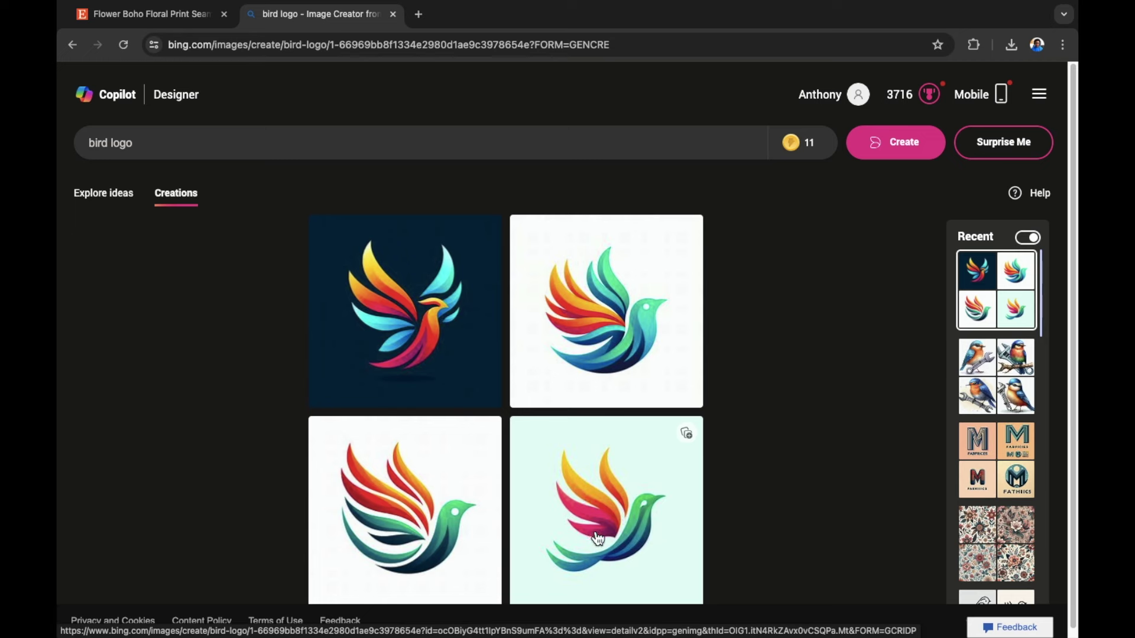
# Download the generated bird logo on the dark blue background and the blue-green and orange one on white
pyautogui.click(425, 363)
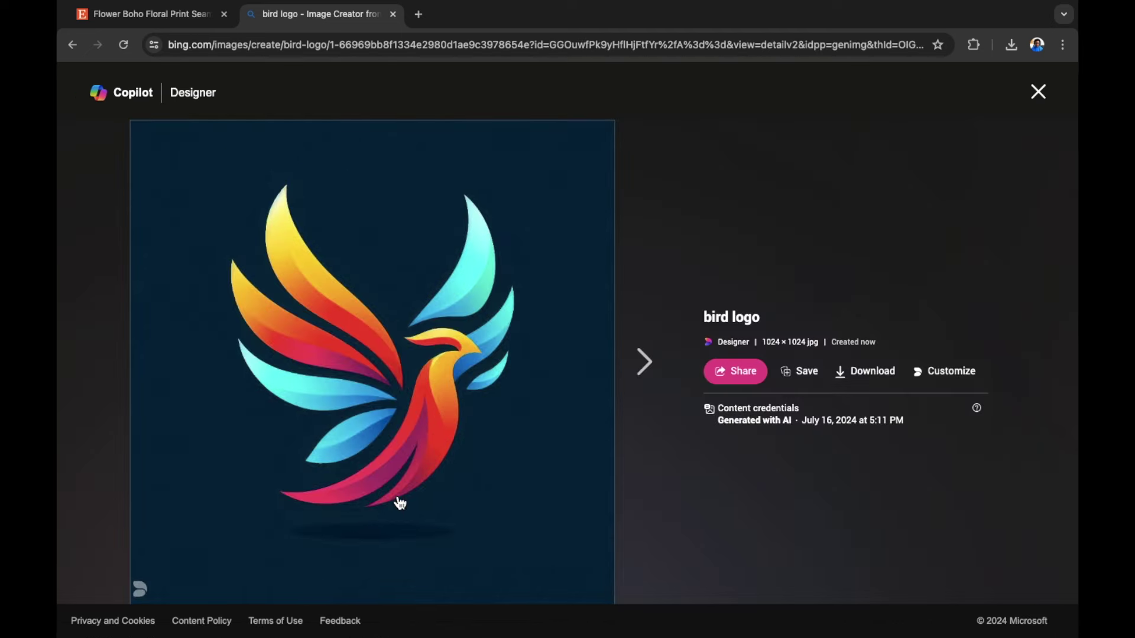
pyautogui.click(872, 378)
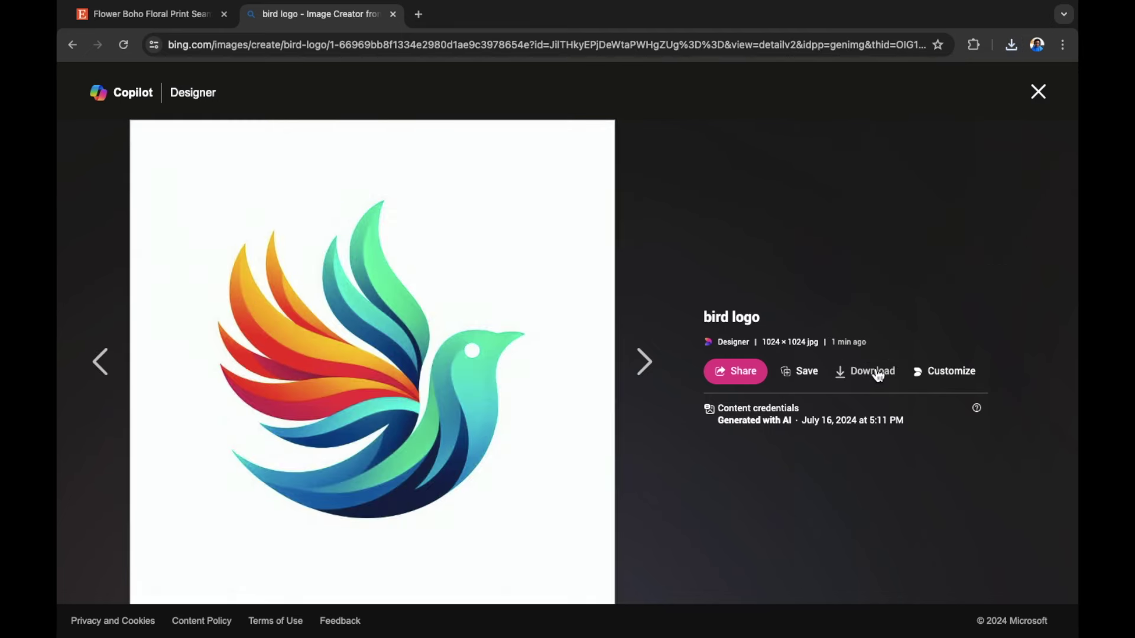
pyautogui.click(879, 377)
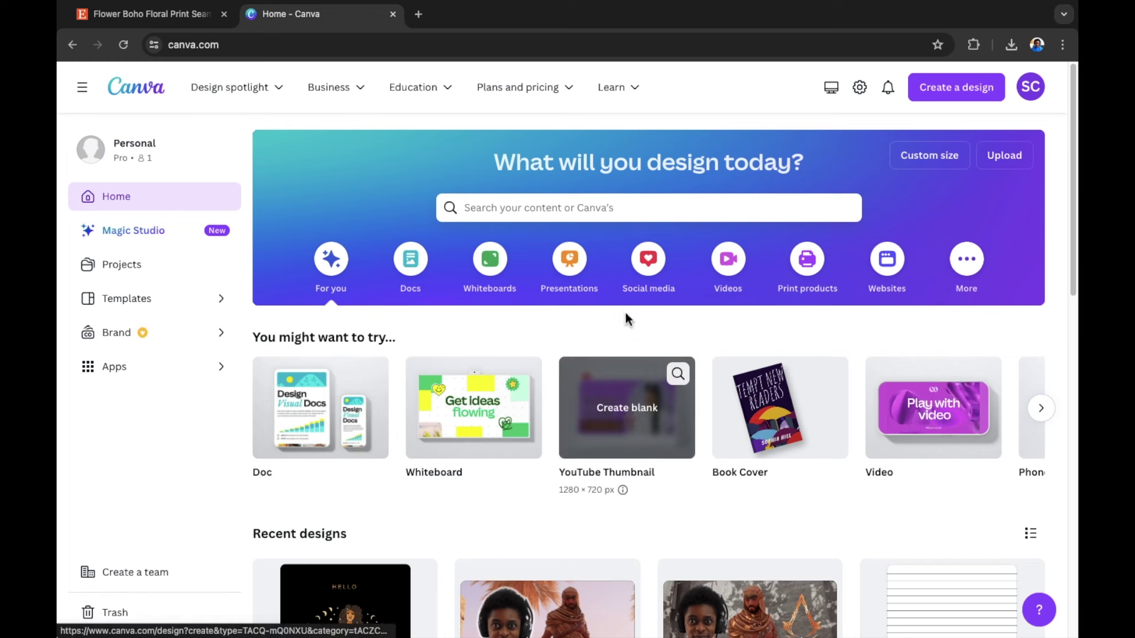
# Switch to Canva, search the templates for "wedding planner" and browse the planner, checklist and budget designs
pyautogui.click(584, 207)
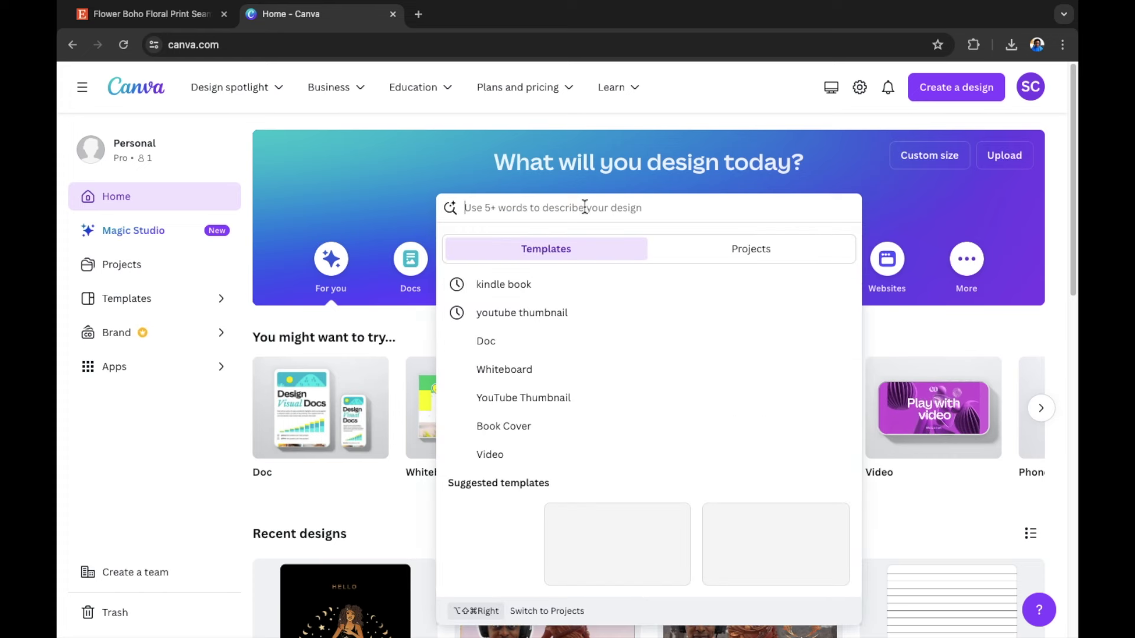
pyautogui.write('wedding planner')
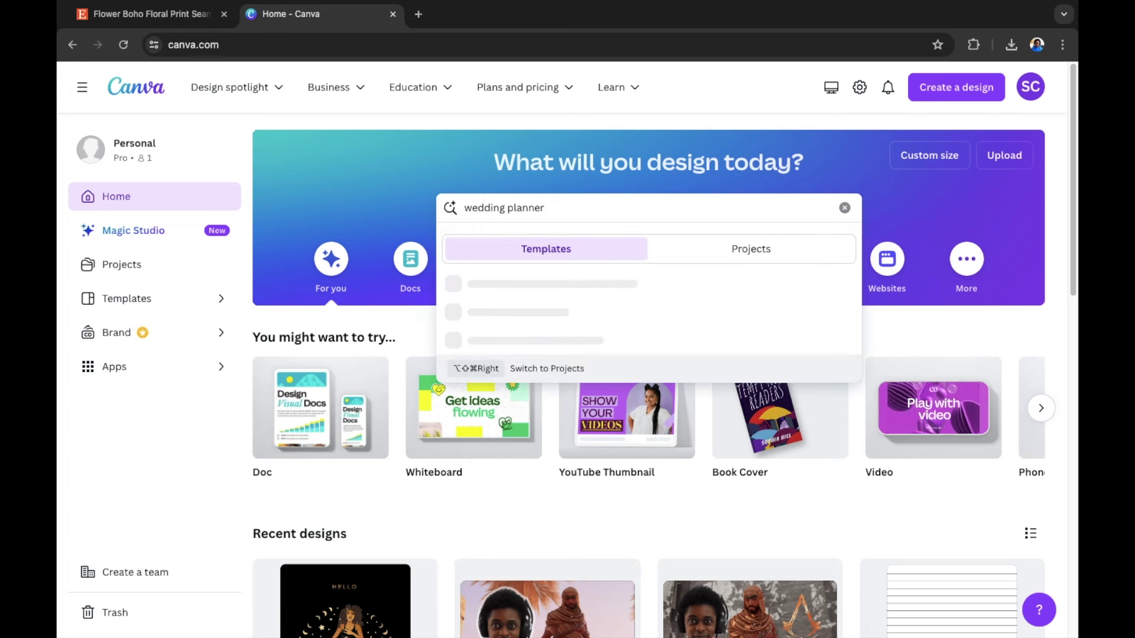
pyautogui.press('Return')
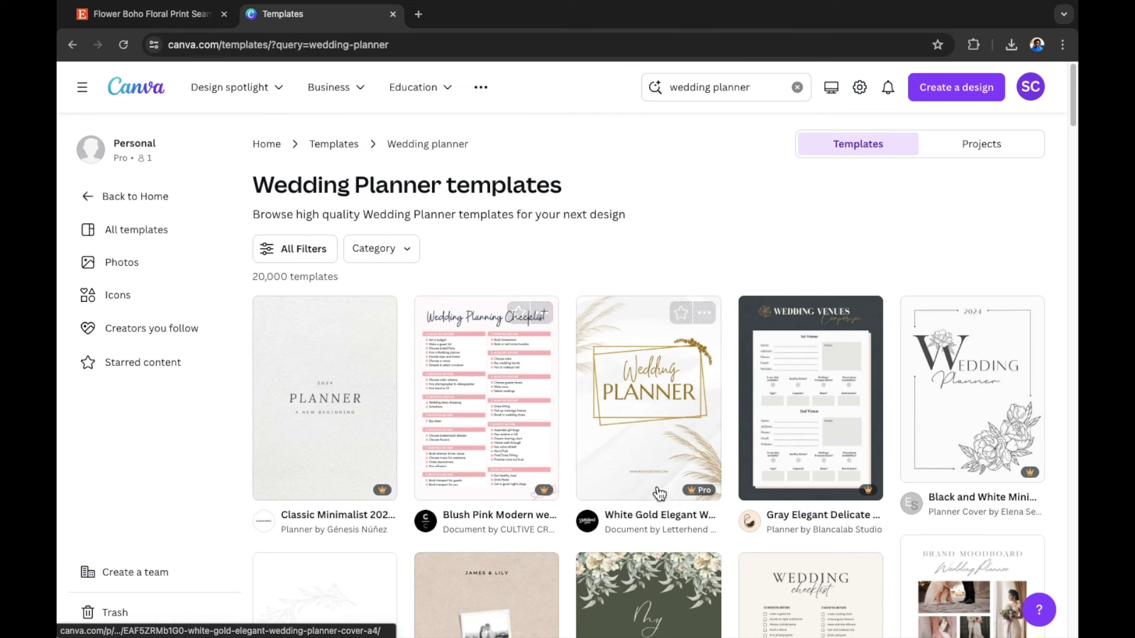
pyautogui.moveTo(703, 494)
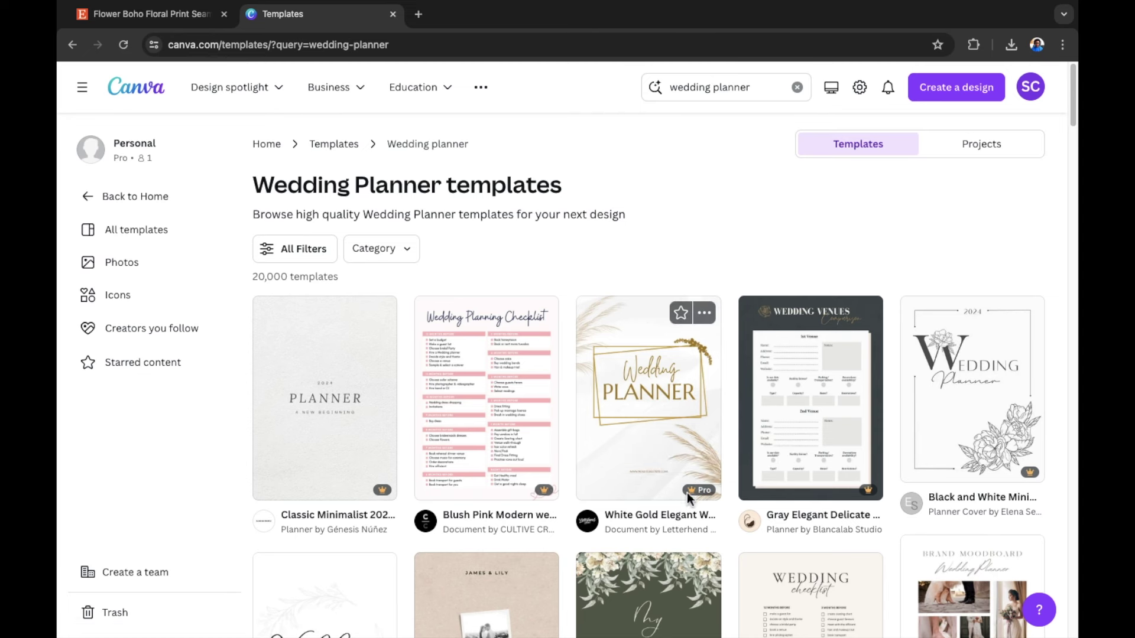
pyautogui.scroll(-4, 705, 494)
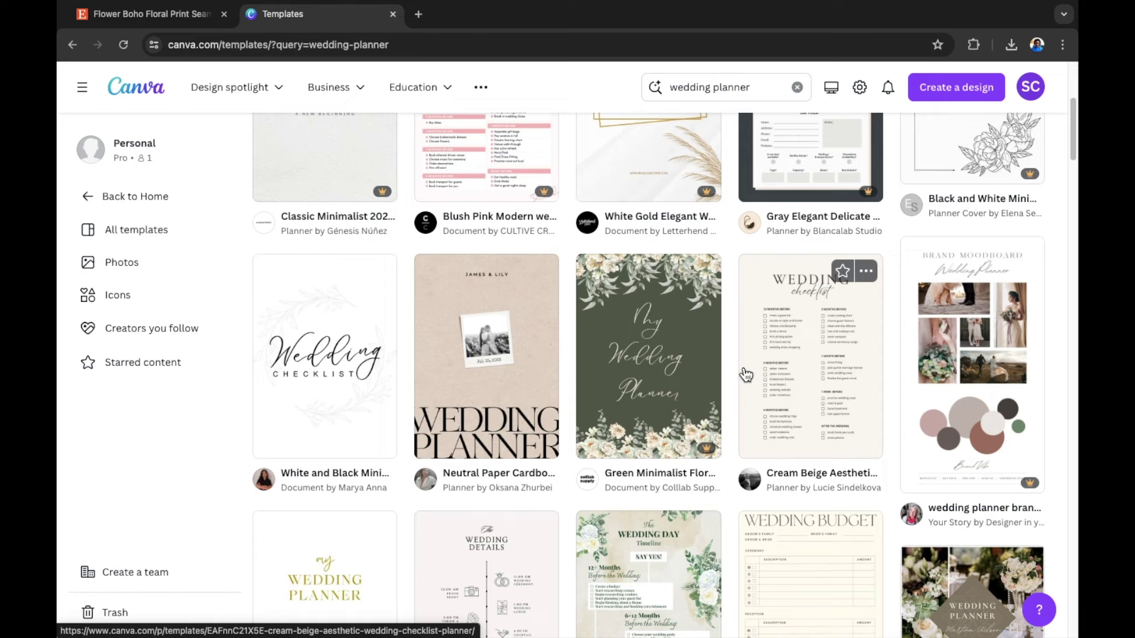
pyautogui.scroll(-2, 709, 370)
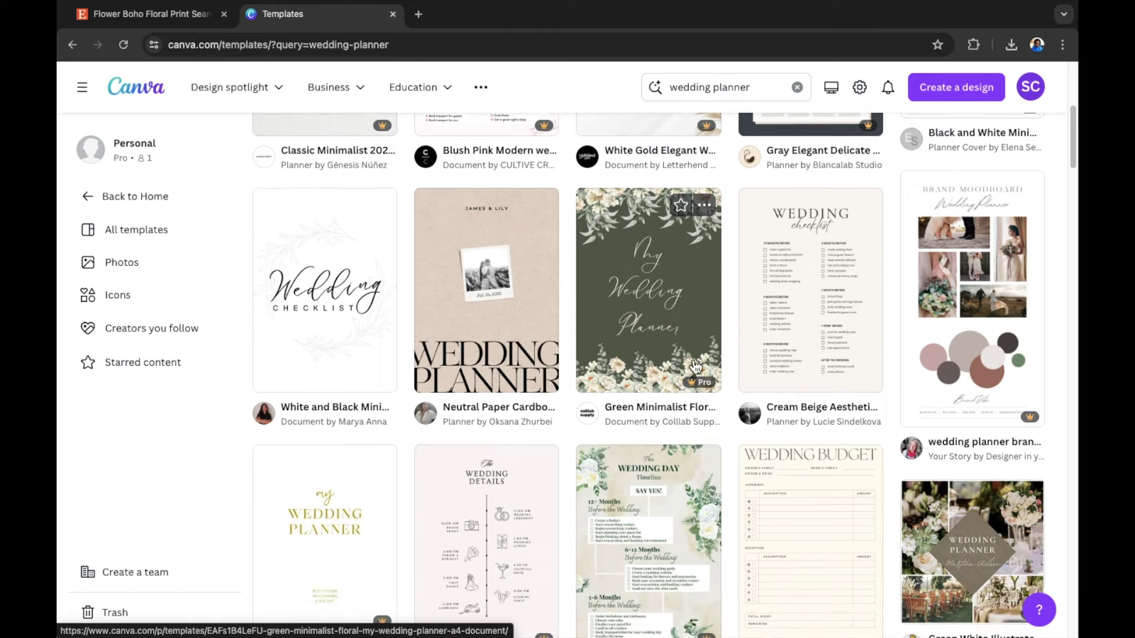
pyautogui.scroll(-2, 696, 367)
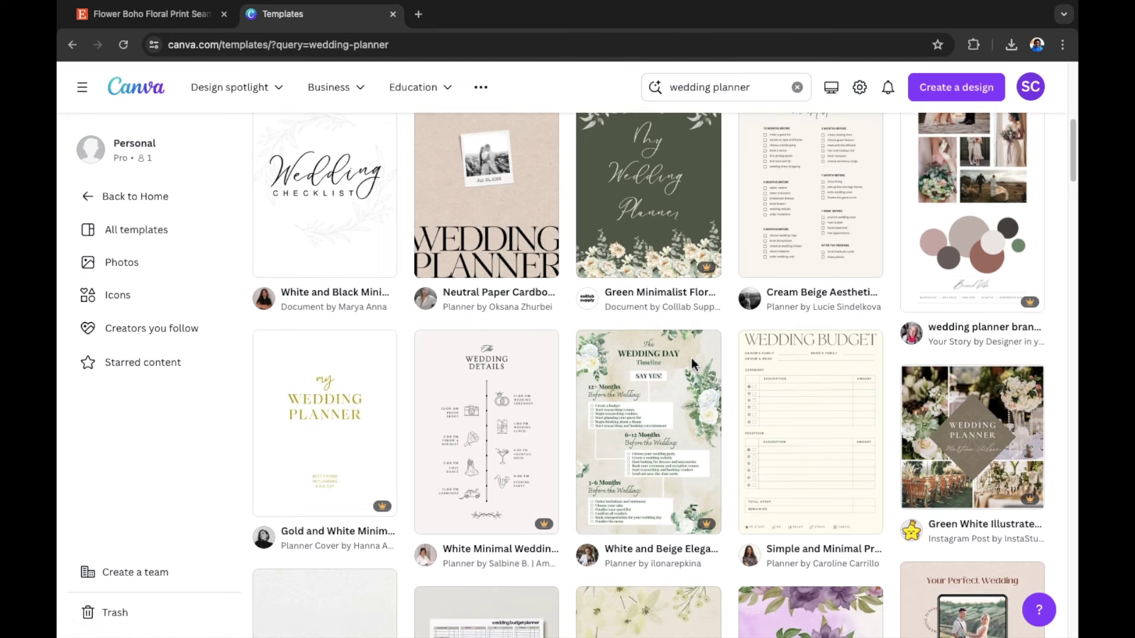
# Browse the wedding planner templates and open the White Gold Elegant Wedding Planner Cover A4 for editing
pyautogui.moveTo(665, 354)
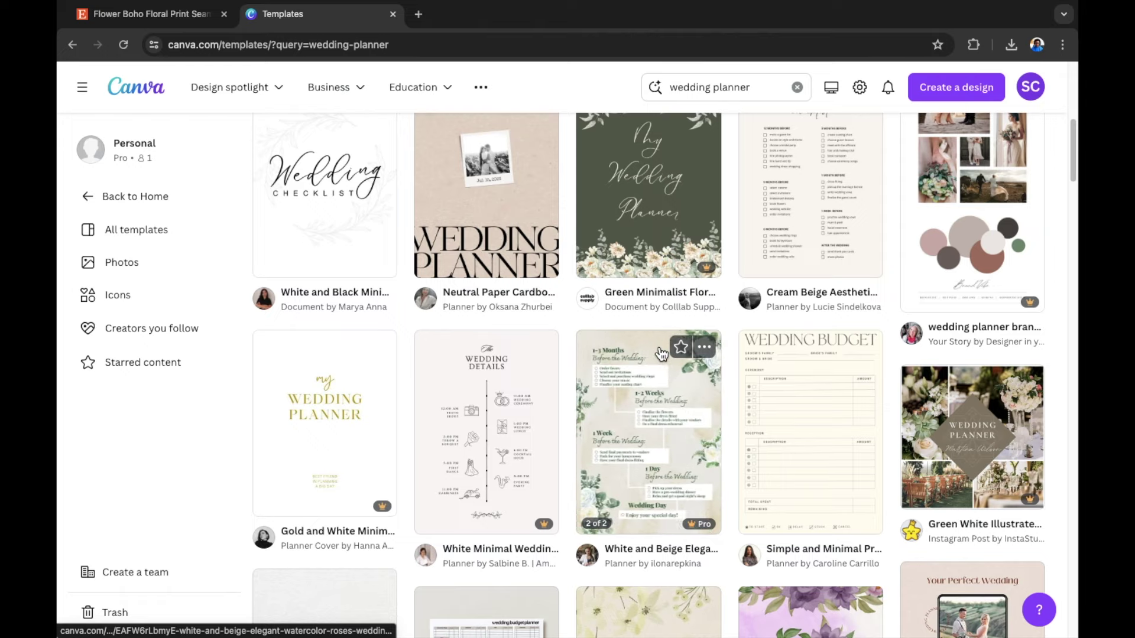
pyautogui.scroll(2, 656, 358)
pyautogui.scroll(4, 653, 358)
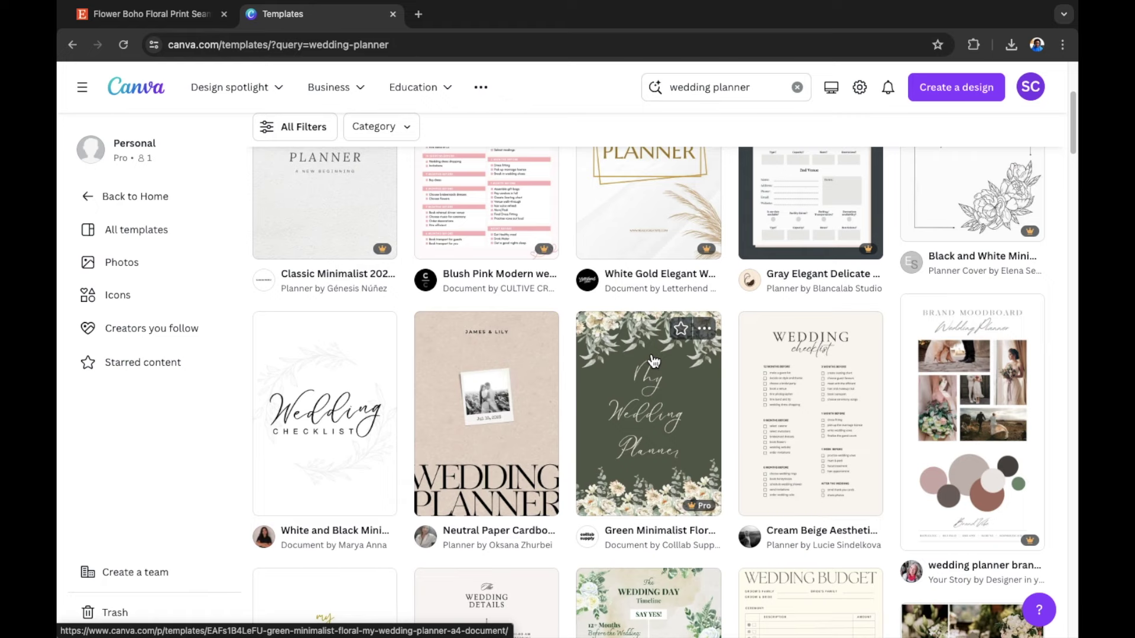
pyautogui.scroll(1, 653, 360)
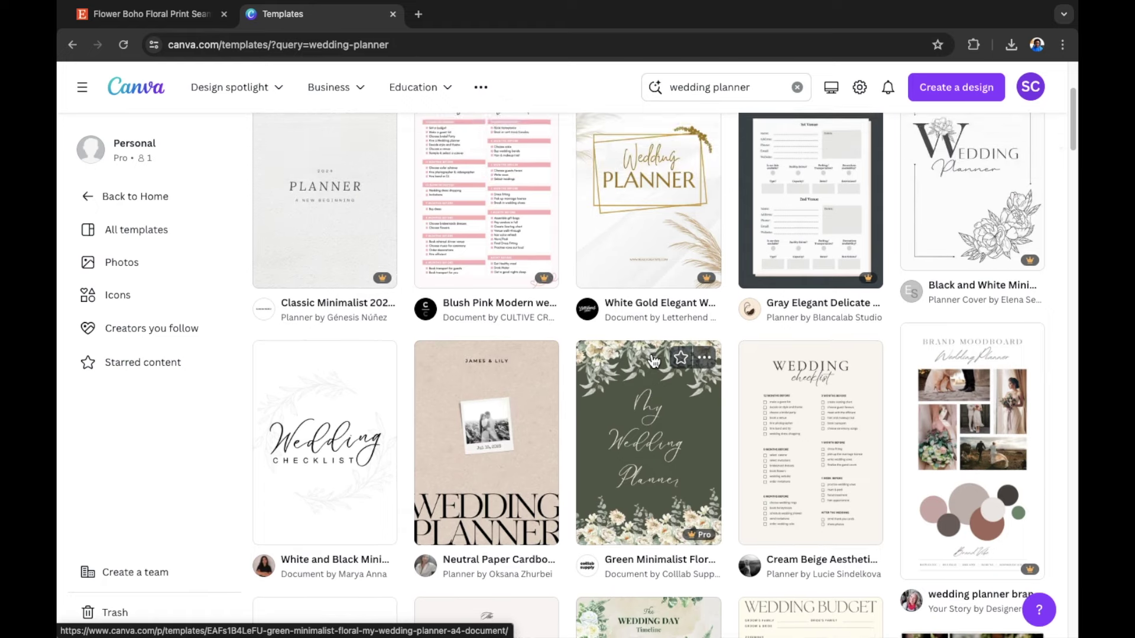
pyautogui.scroll(-3, 653, 361)
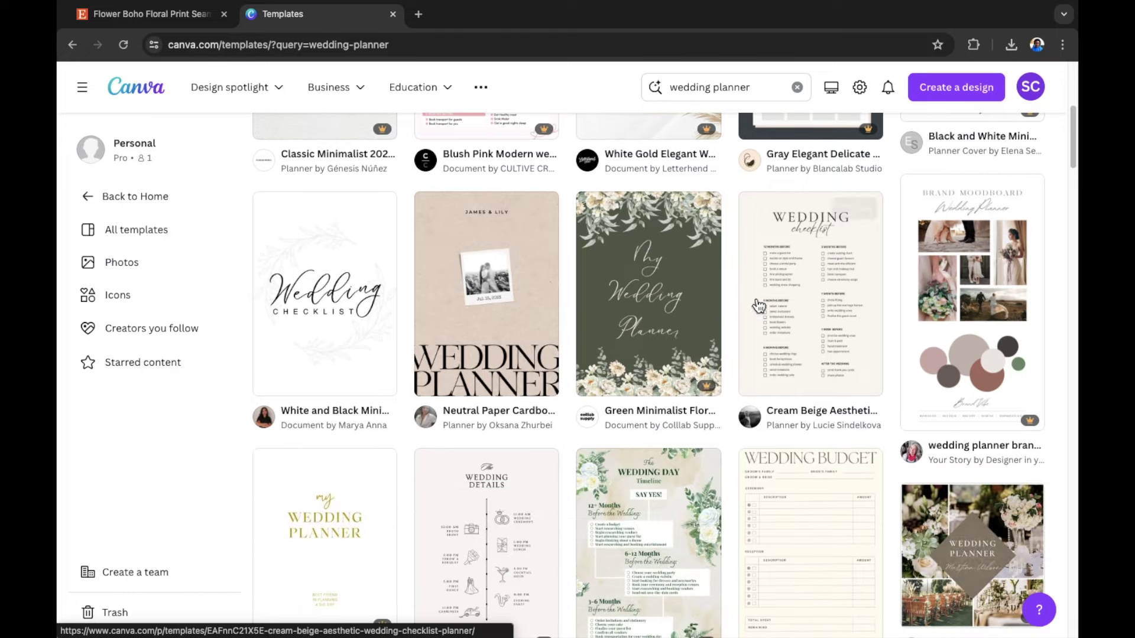
pyautogui.scroll(5, 660, 481)
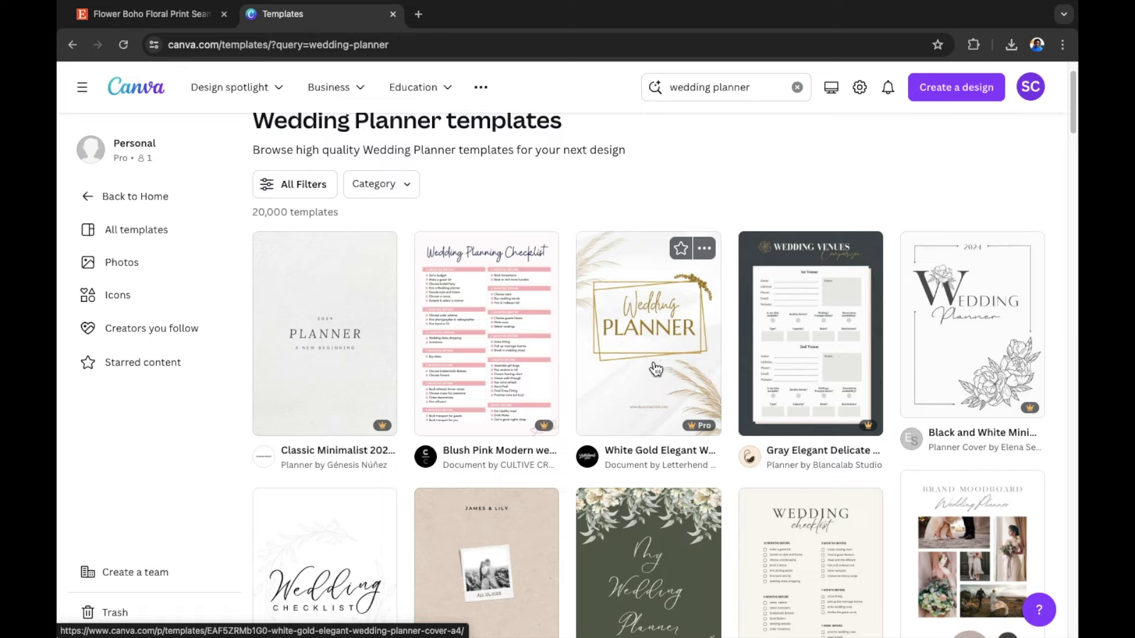
pyautogui.click(656, 368)
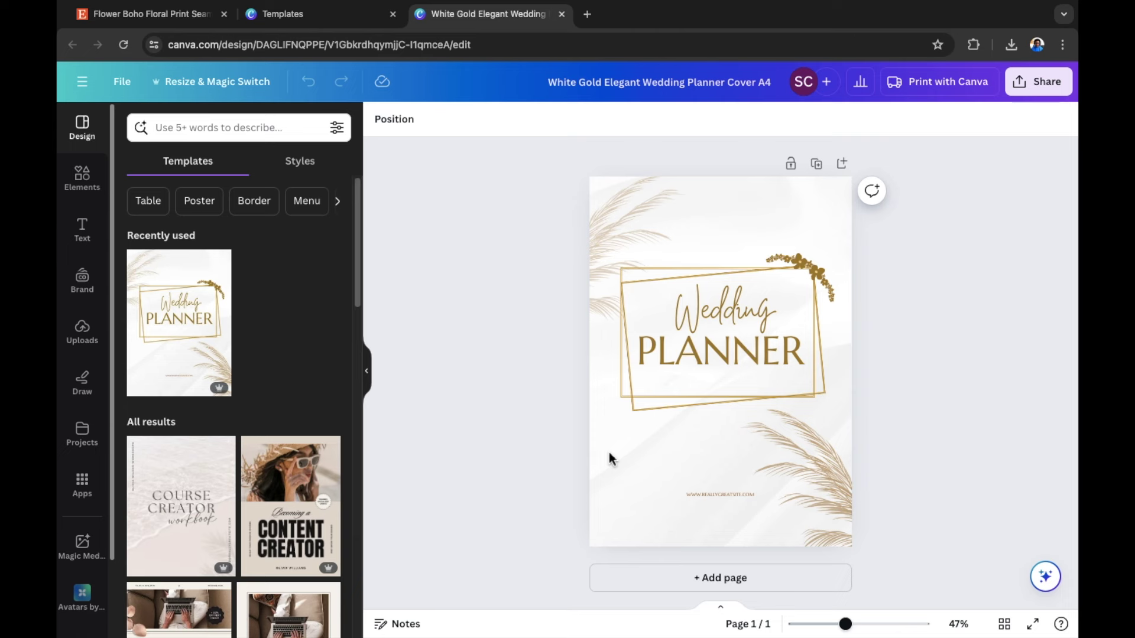
# Select the cover's title text and shift the word PLANNER slightly lower inside the gold frame
pyautogui.click(732, 316)
pyautogui.click(769, 354)
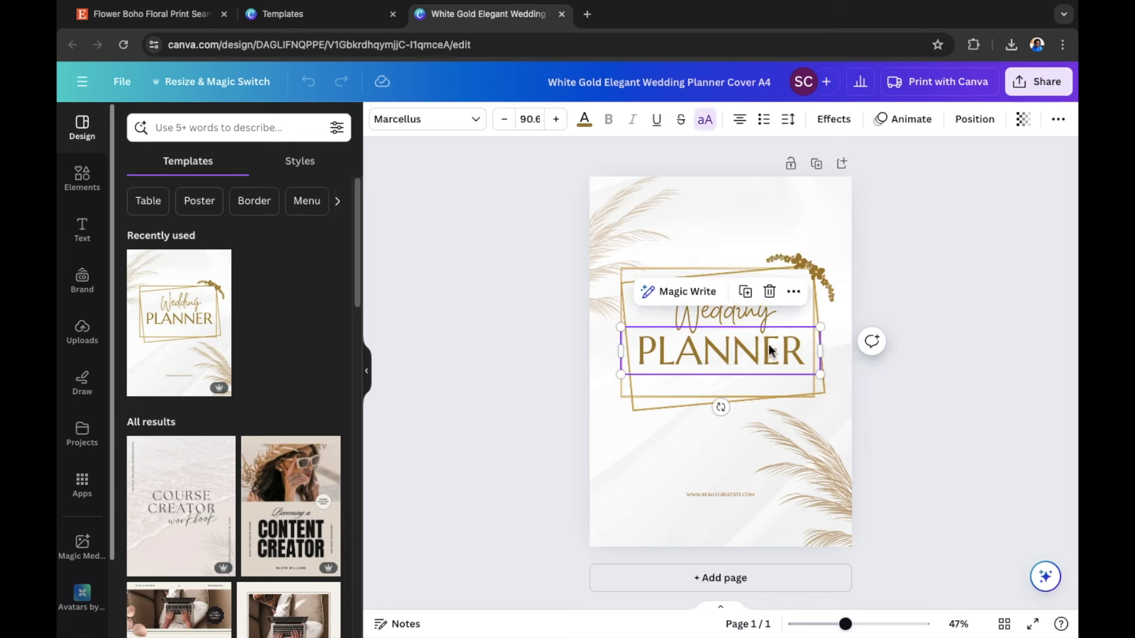
pyautogui.doubleClick(777, 353)
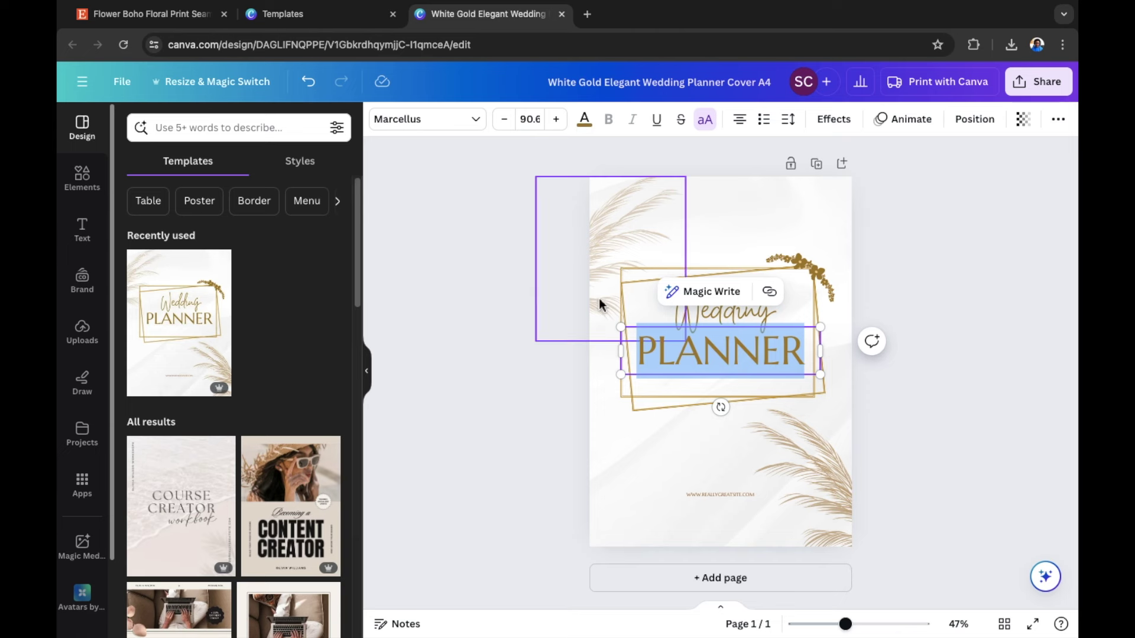
pyautogui.click(923, 412)
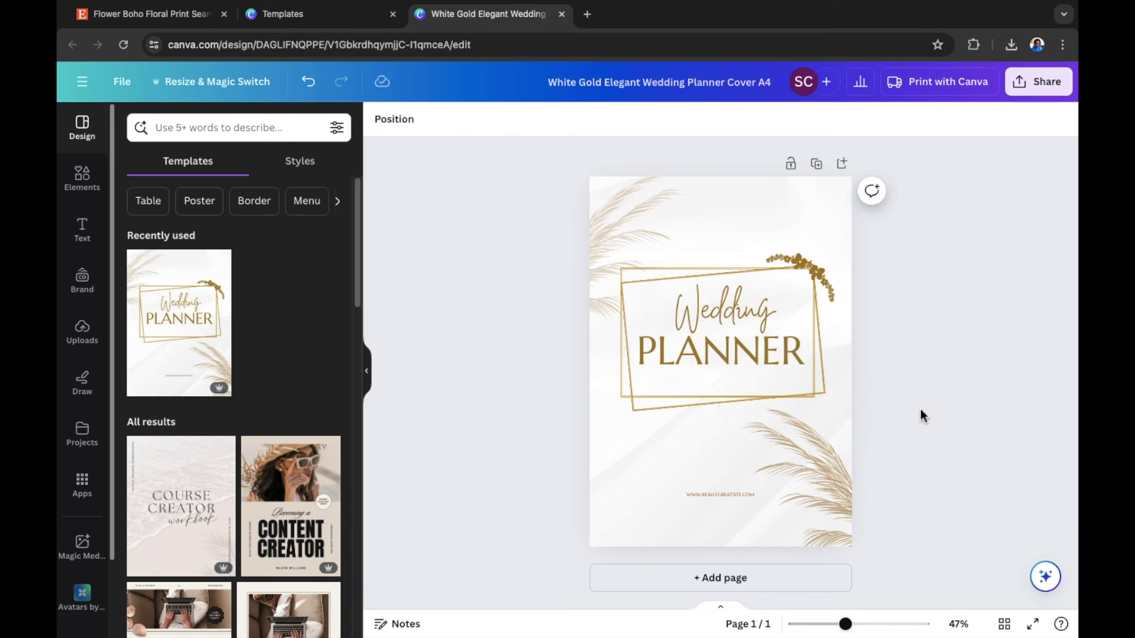
pyautogui.moveTo(788, 355)
pyautogui.mouseDown()
pyautogui.moveTo(787, 300)
pyautogui.moveTo(789, 353)
pyautogui.mouseUp()
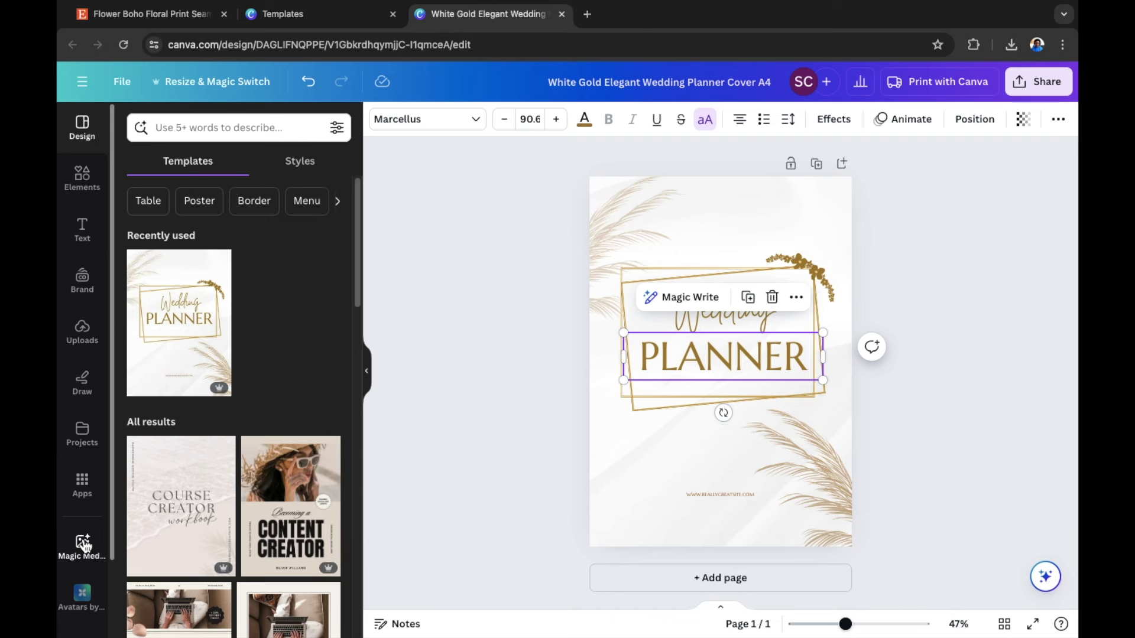
# Search the apps for "media" and open Magic Media
pyautogui.click(83, 498)
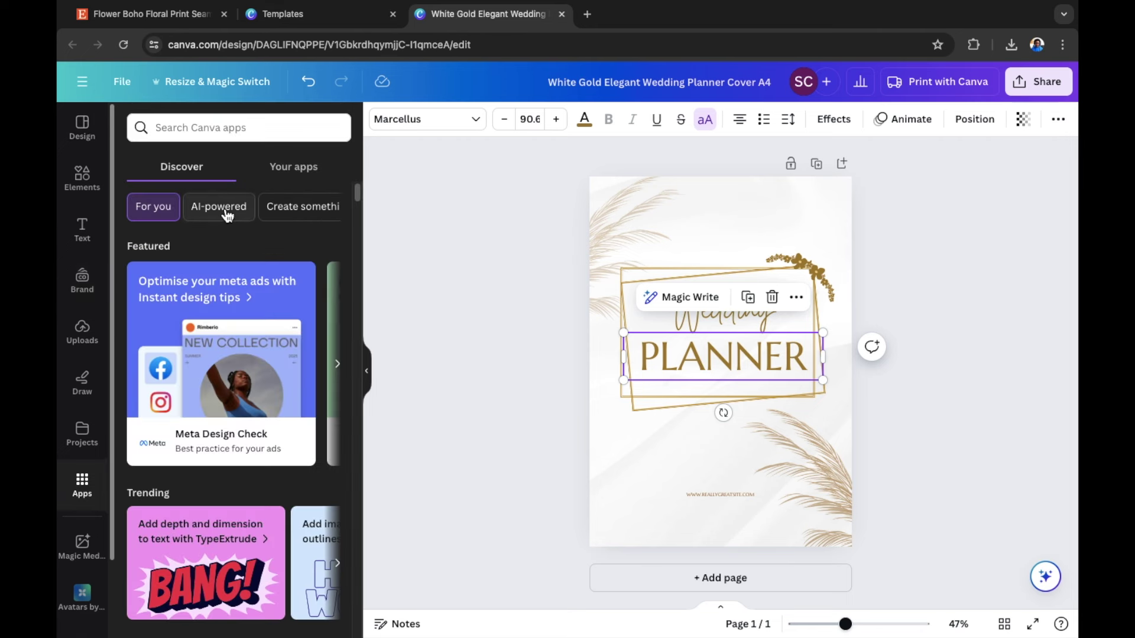
pyautogui.click(198, 129)
pyautogui.write('media')
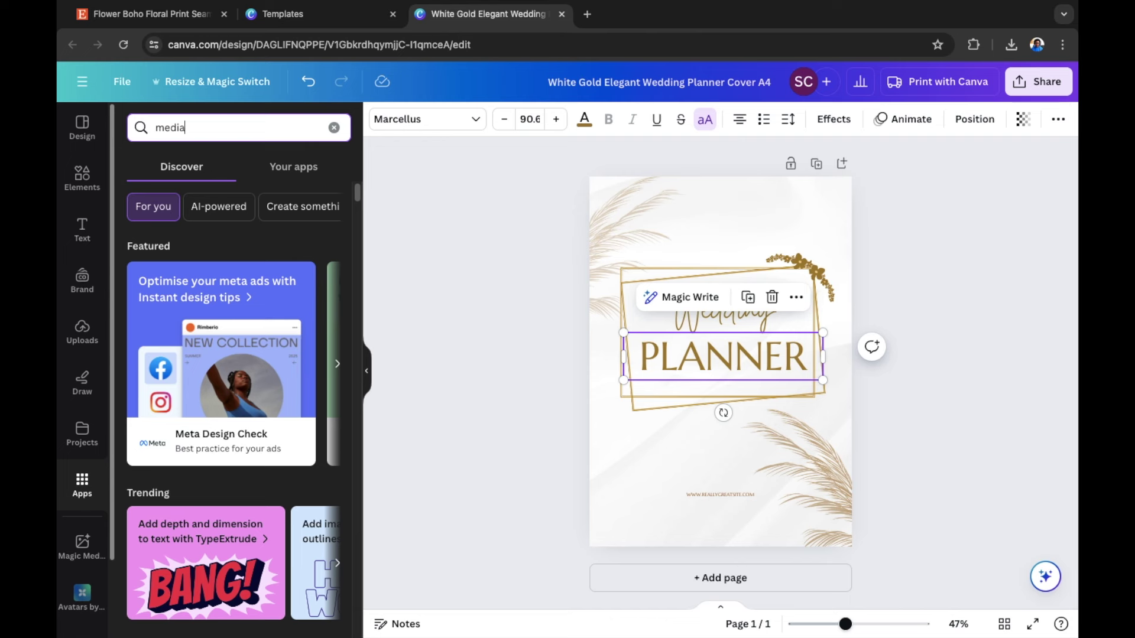
pyautogui.press('Return')
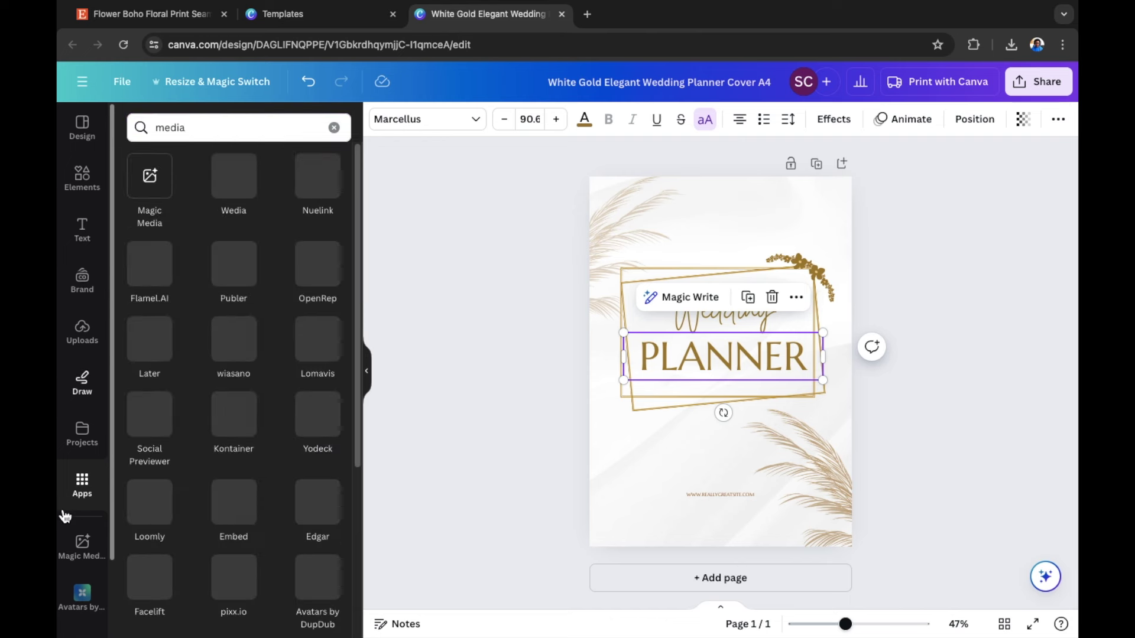
pyautogui.click(151, 183)
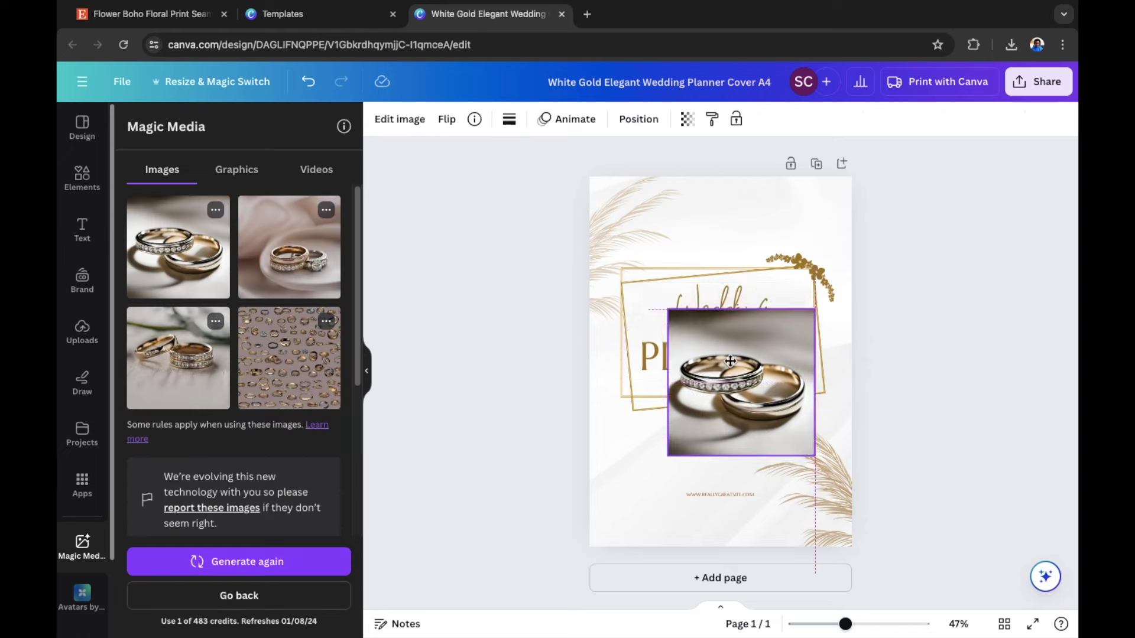
# Place a generated wedding rings photo over the title, generate images from "wedding rings purple" and add the two-ring one near the cover's lower edge
pyautogui.moveTo(730, 361); pyautogui.dragTo(714, 381)
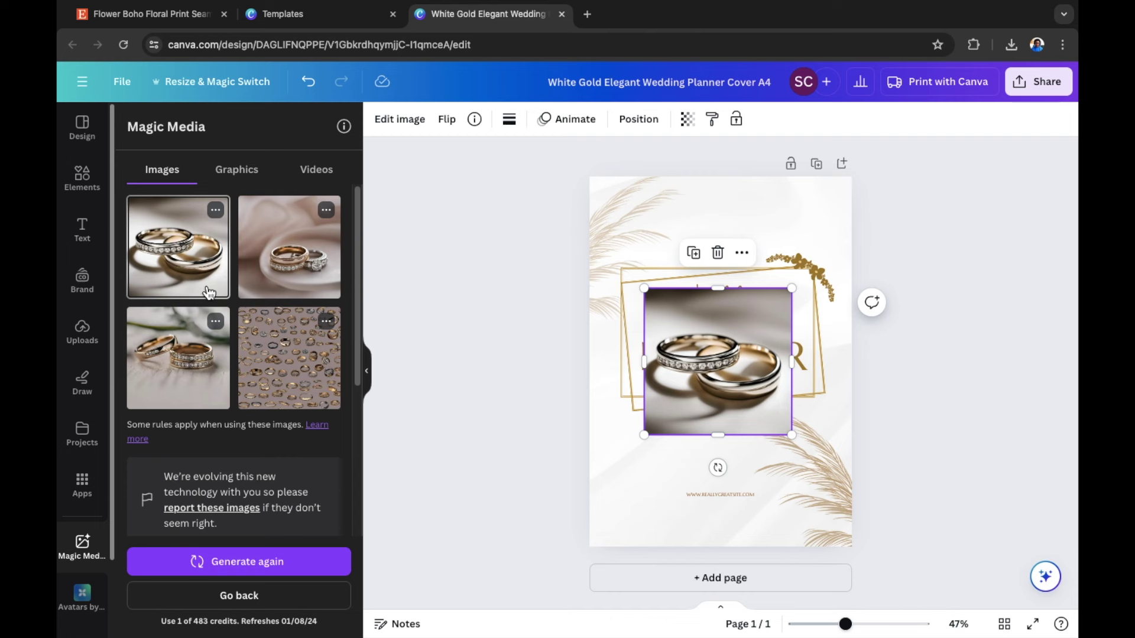
pyautogui.scroll(-4, 207, 278)
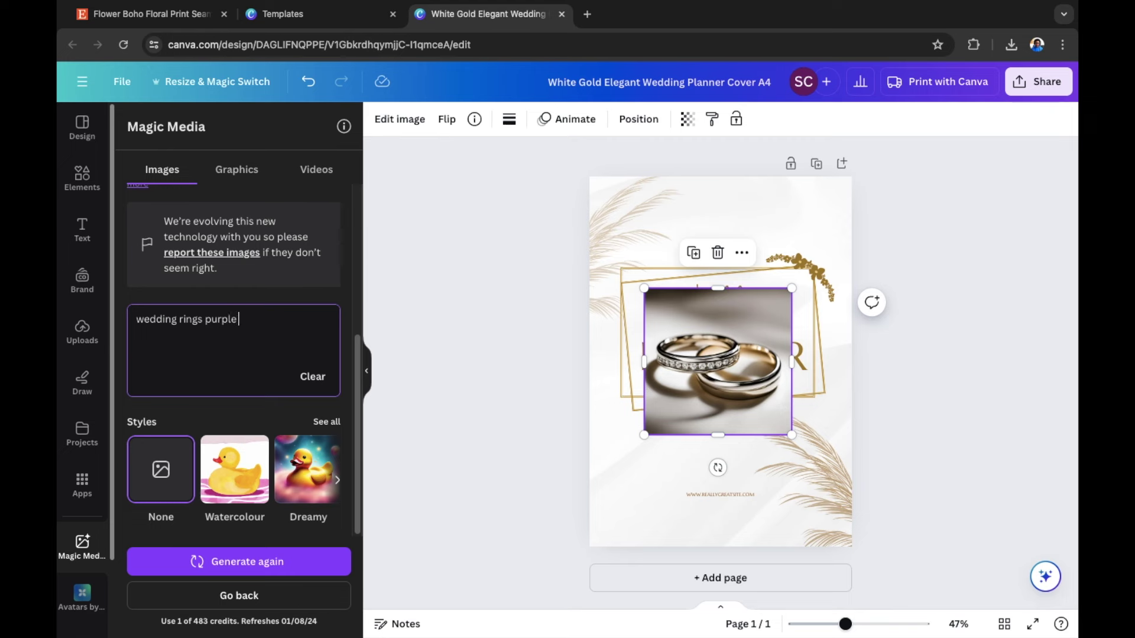
pyautogui.moveTo(692, 381); pyautogui.dragTo(655, 480)
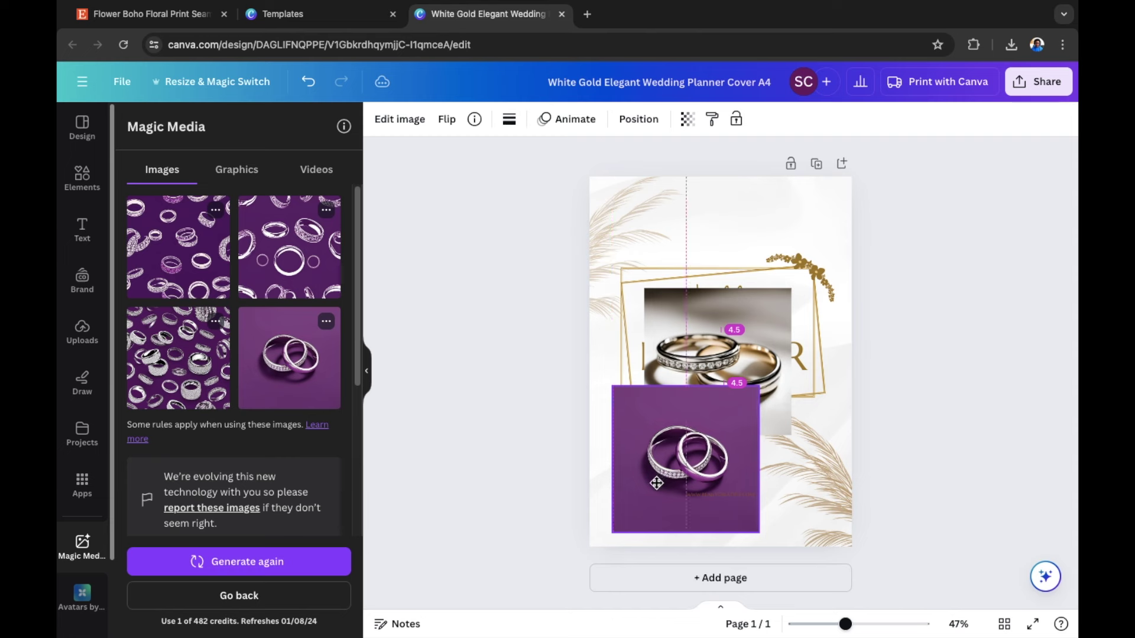
# Recolour the cover background to #7F4C83, sampled from the purple rings image
pyautogui.click(751, 224)
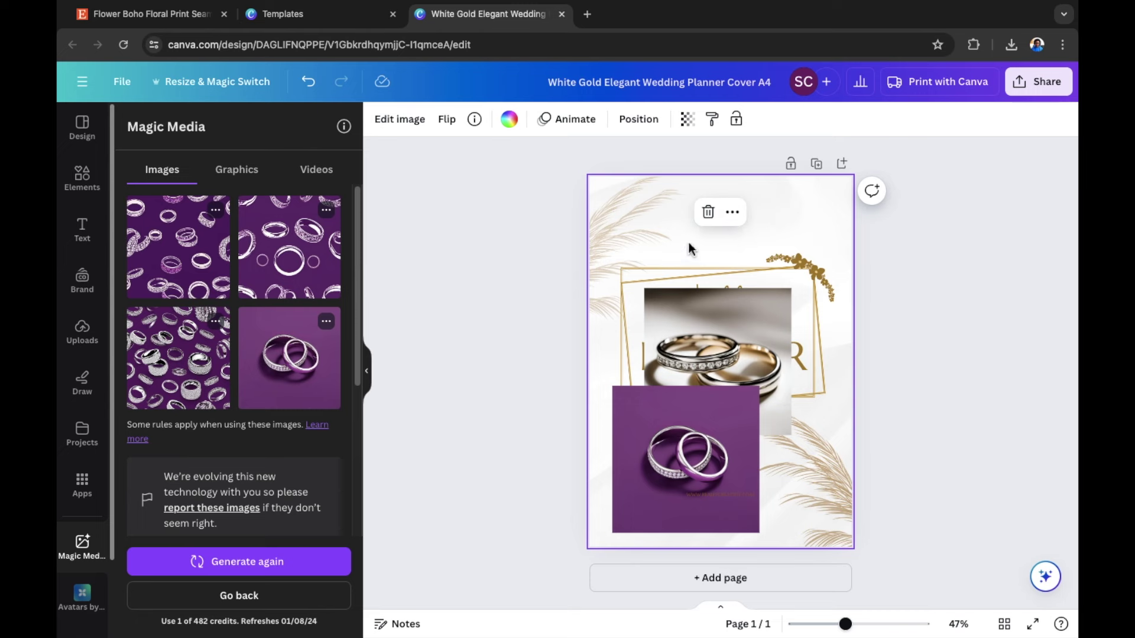
pyautogui.click(509, 120)
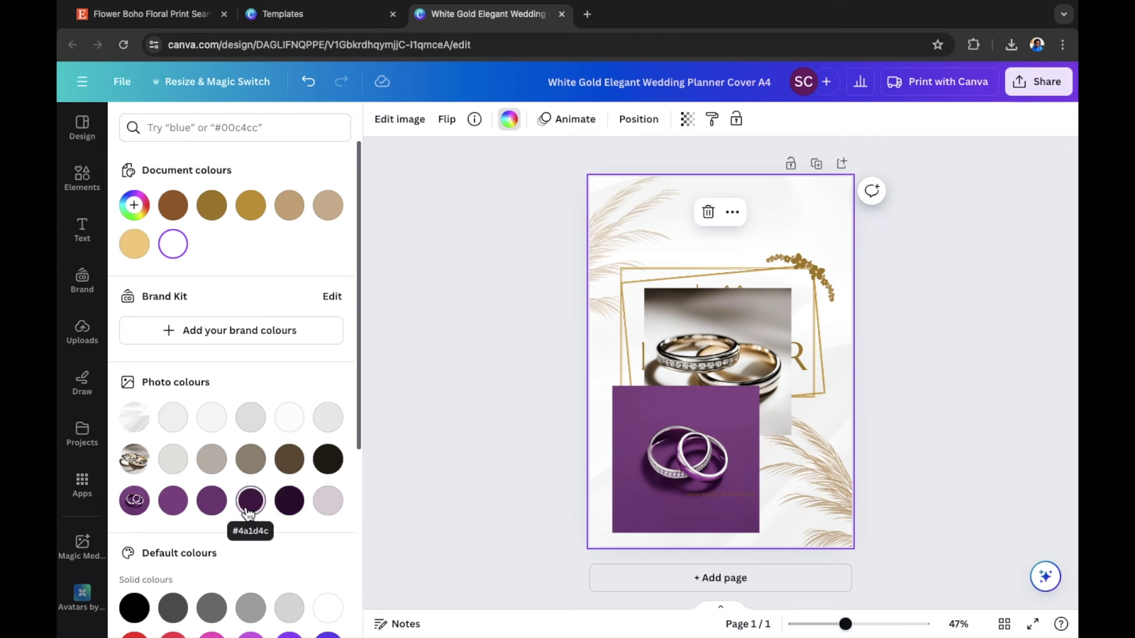
pyautogui.click(141, 210)
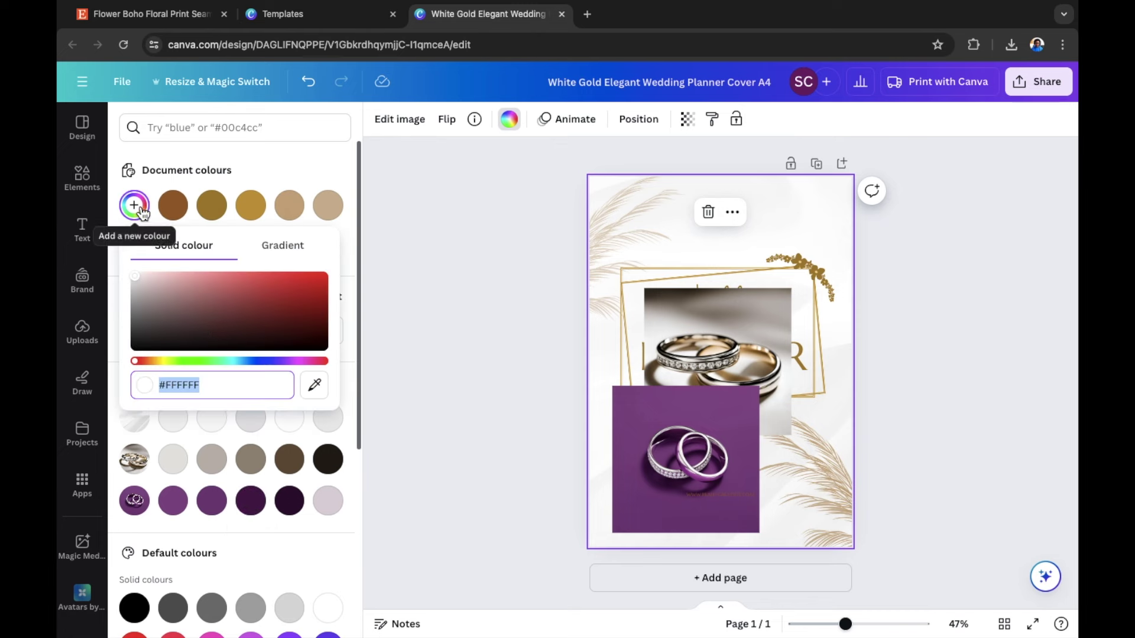
pyautogui.click(316, 388)
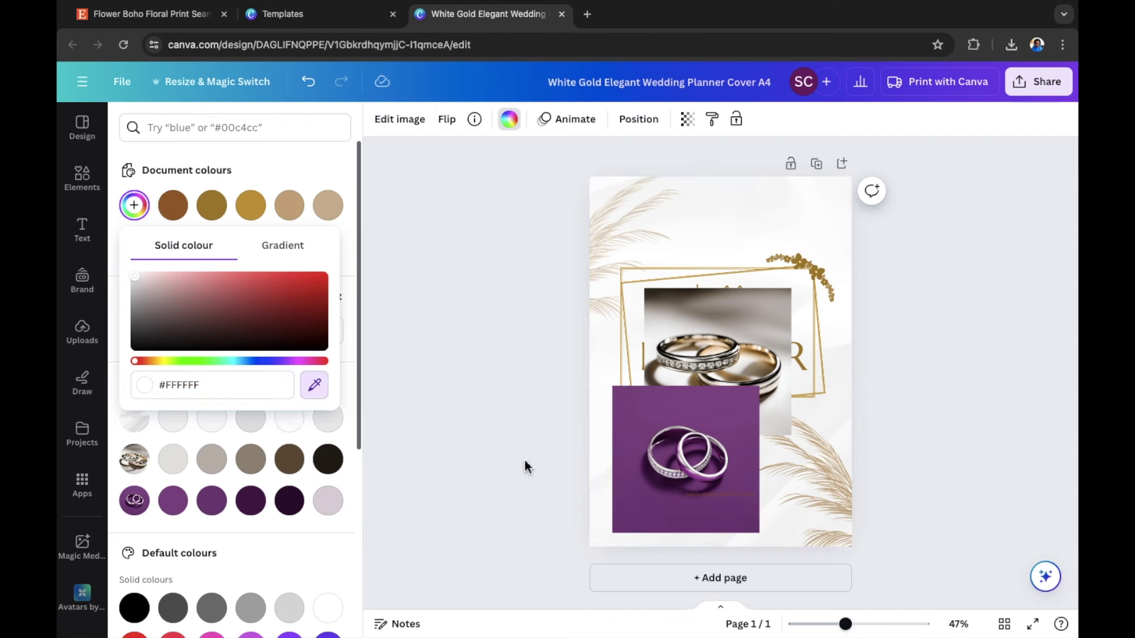
pyautogui.click(635, 460)
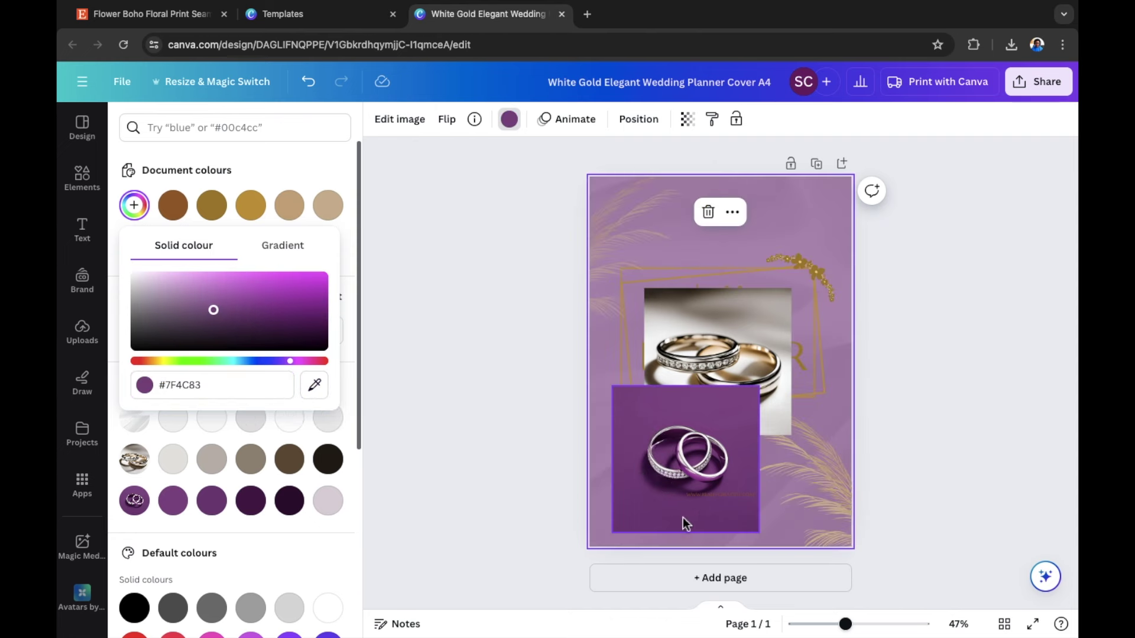
# Enlarge the purple rings image, remove its background and position the rings in the lower part of the cover
pyautogui.click(672, 414)
pyautogui.moveTo(671, 413); pyautogui.dragTo(648, 431)
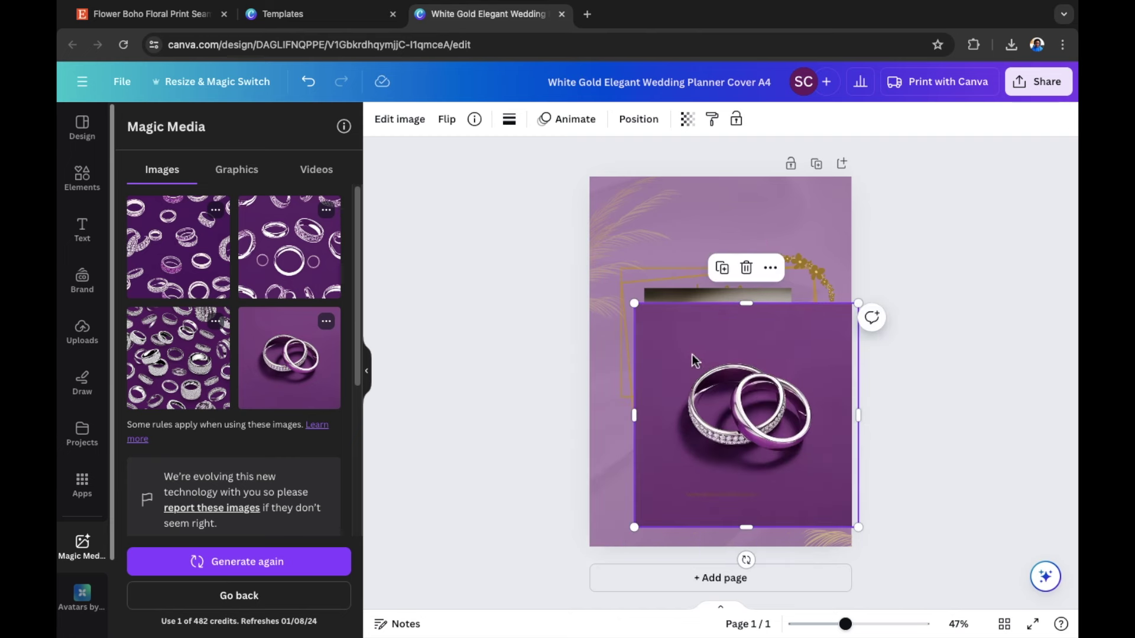
pyautogui.click(410, 120)
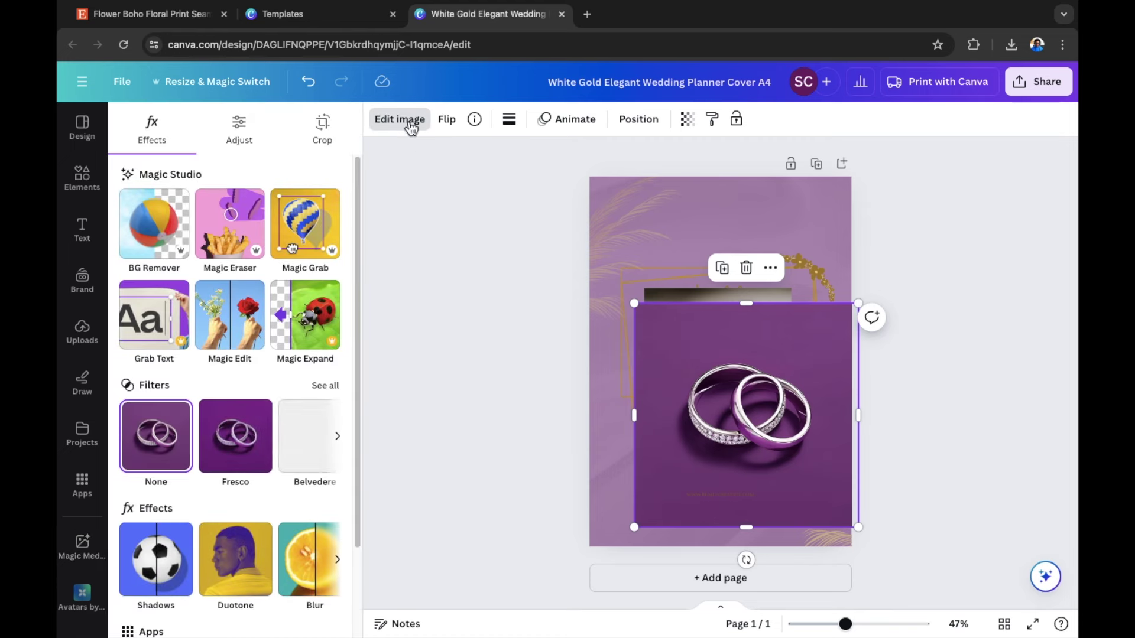
pyautogui.click(171, 236)
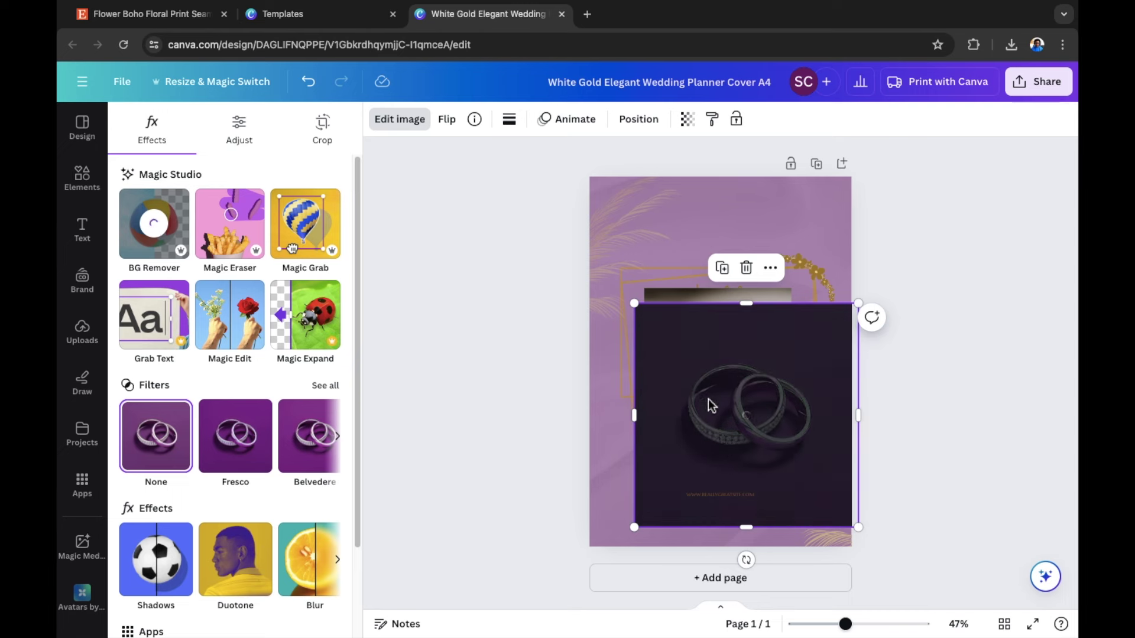
pyautogui.moveTo(770, 430); pyautogui.dragTo(704, 501)
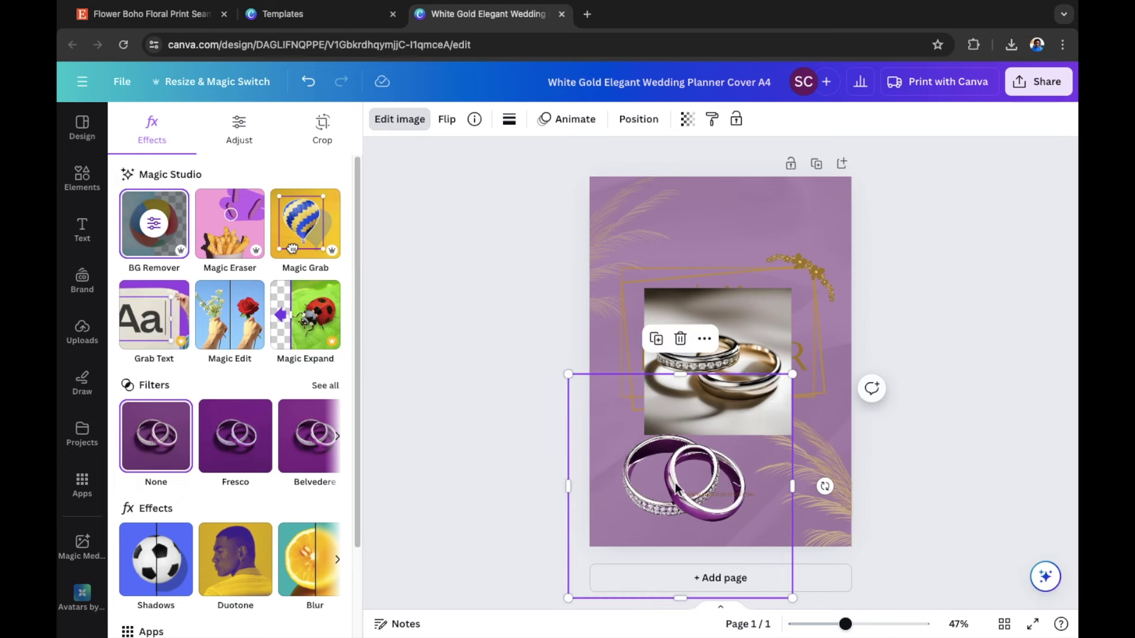
# Undo the purple background and the rings image edits on the cover
pyautogui.hotkey('ctrl', 'z')
pyautogui.hotkey('ctrl', 'z')
pyautogui.hotkey('ctrl', 'z')
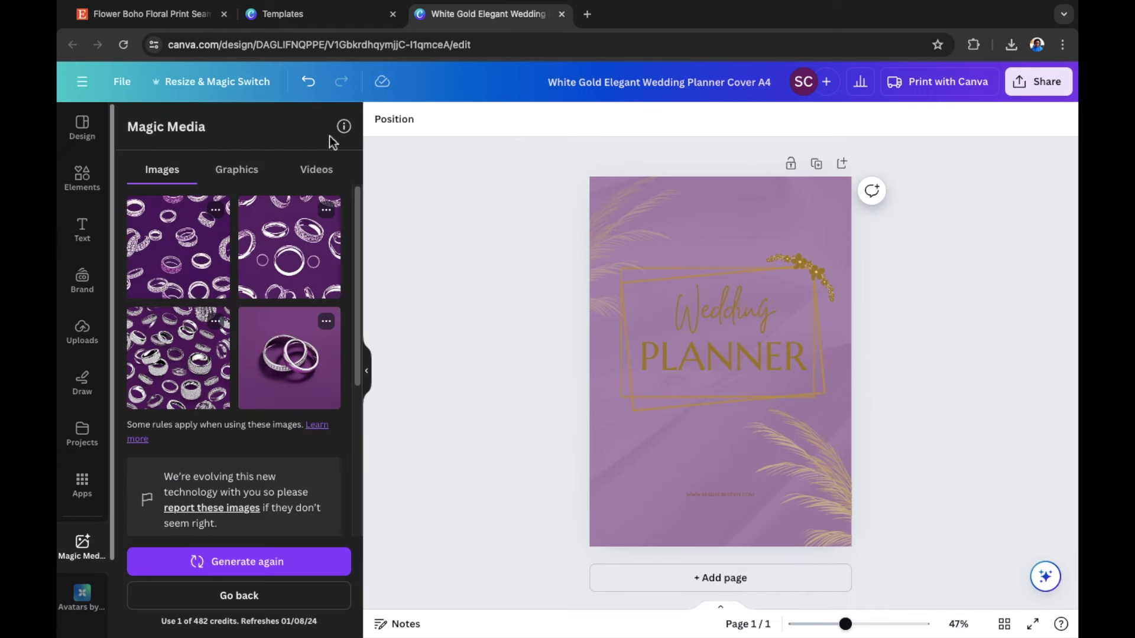
pyautogui.click(308, 83)
pyautogui.click(308, 83)
pyautogui.click(307, 82)
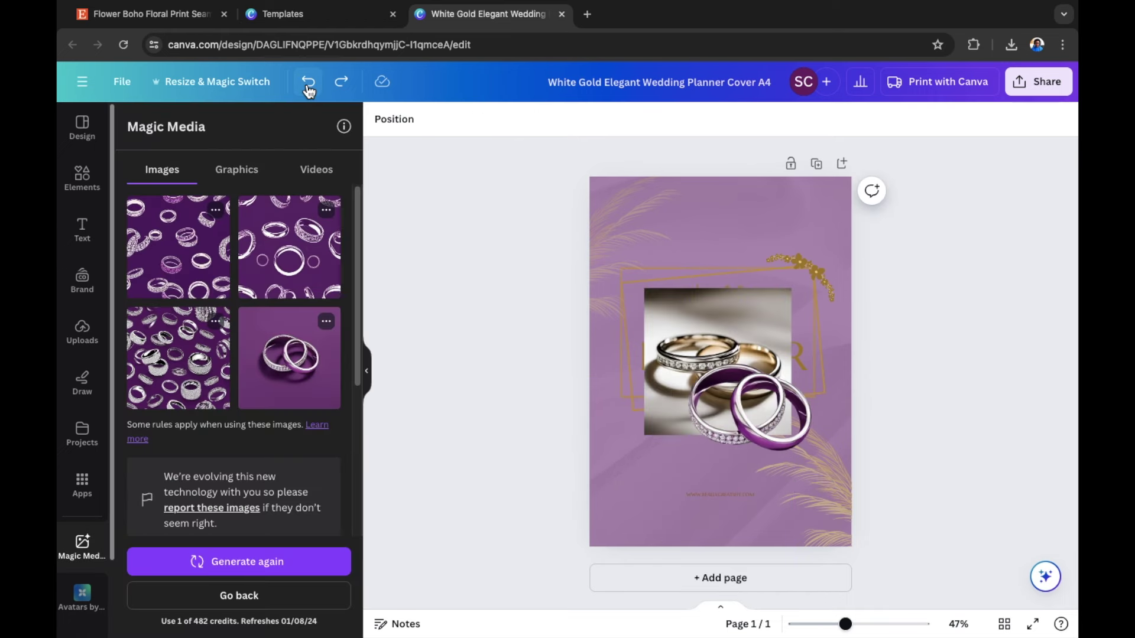
pyautogui.click(308, 83)
pyautogui.click(308, 83)
pyautogui.click(308, 83)
pyautogui.click(307, 83)
pyautogui.click(308, 83)
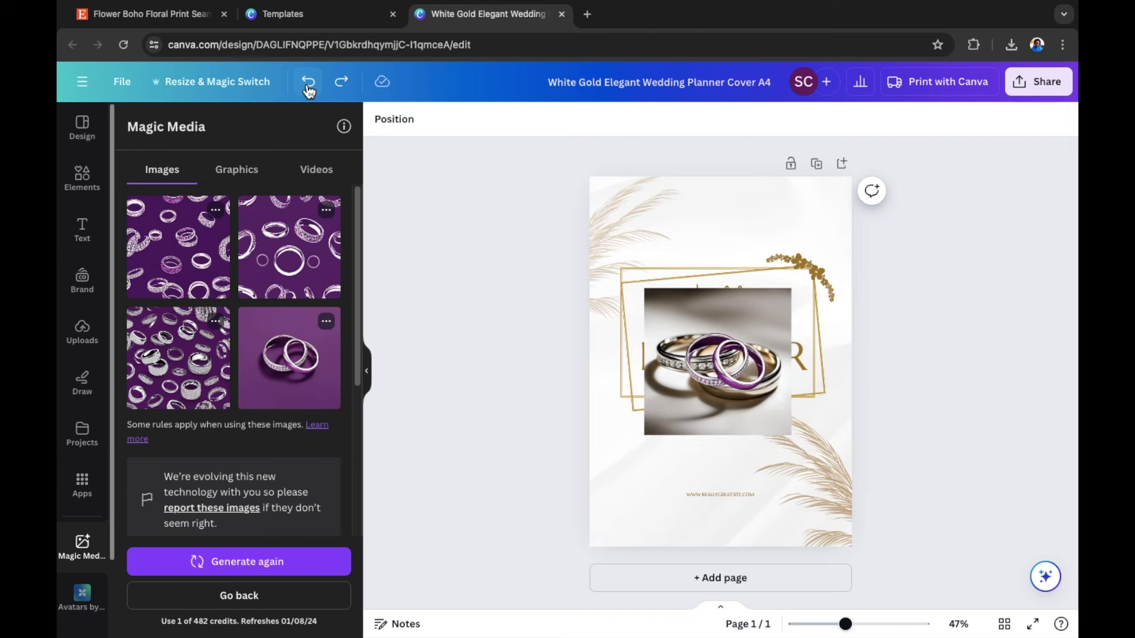
pyautogui.click(308, 83)
pyautogui.click(308, 83)
pyautogui.click(308, 83)
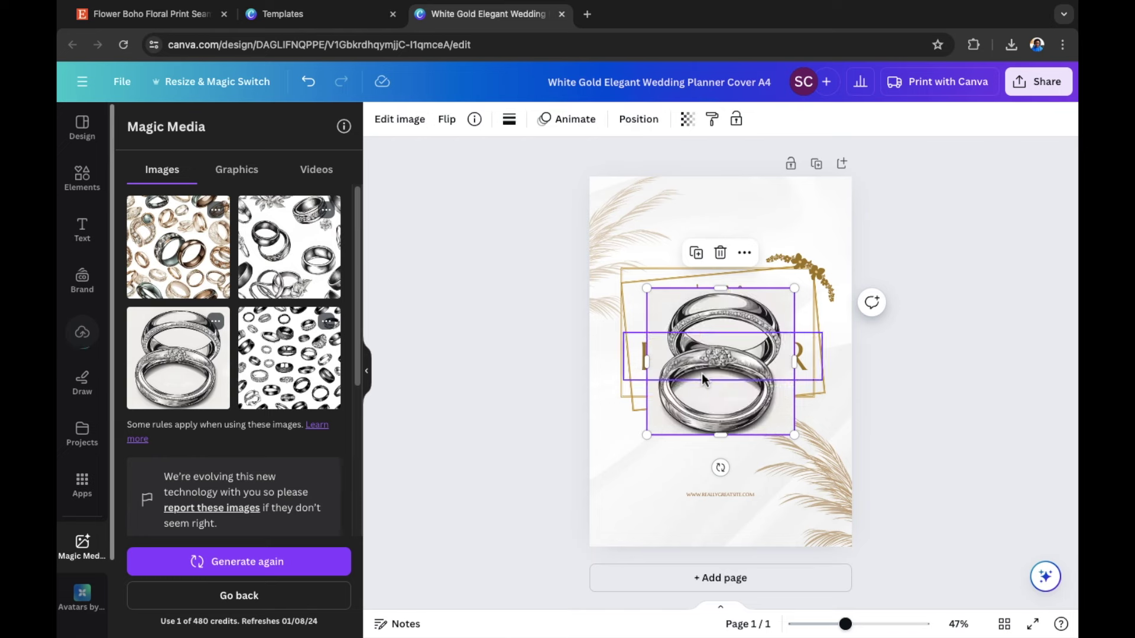
# Place the black-and-white rings drawing, shrunk and with its background removed, in the cover's lower-left area below the title
pyautogui.moveTo(704, 373); pyautogui.dragTo(657, 466)
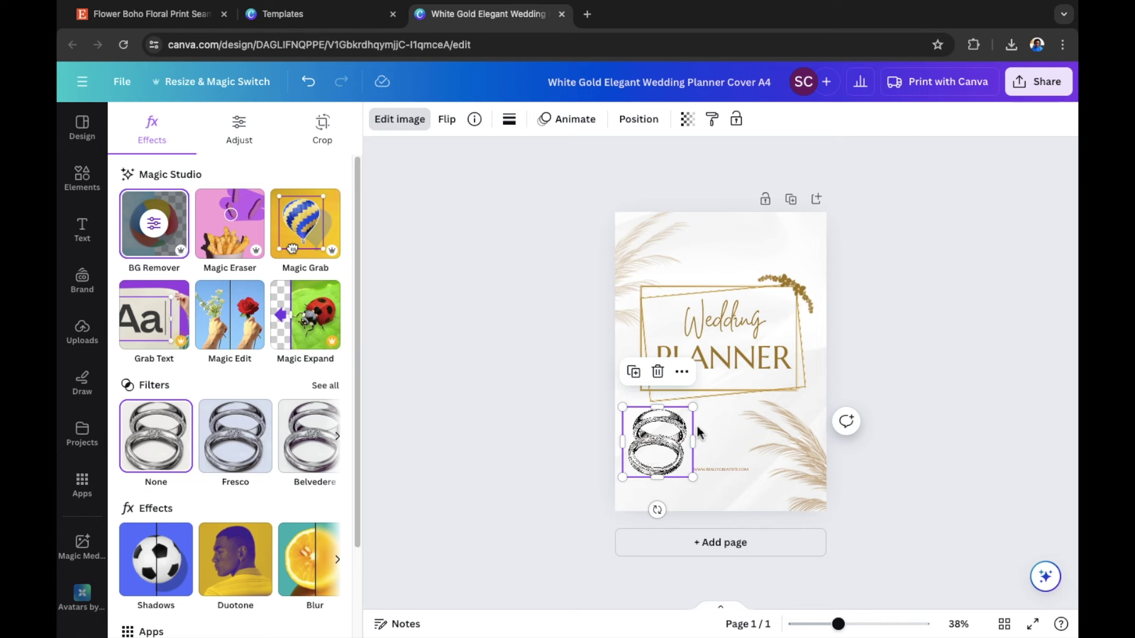
# Open the cover's download options and review the available file types, such as PNG and PDF Print
pyautogui.click(1037, 83)
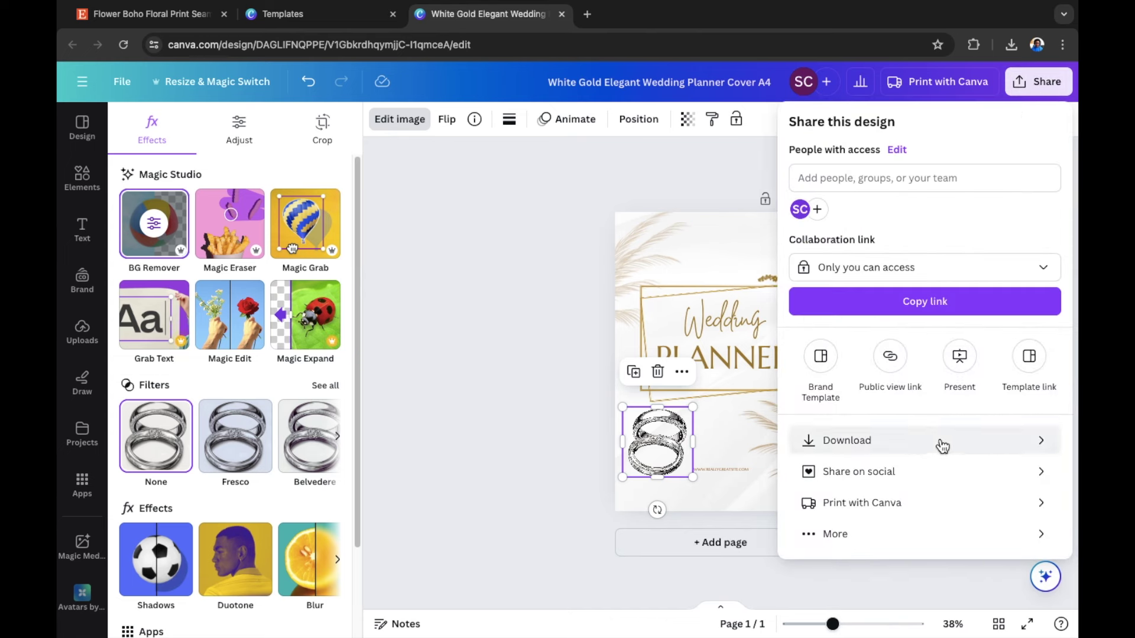
pyautogui.click(934, 451)
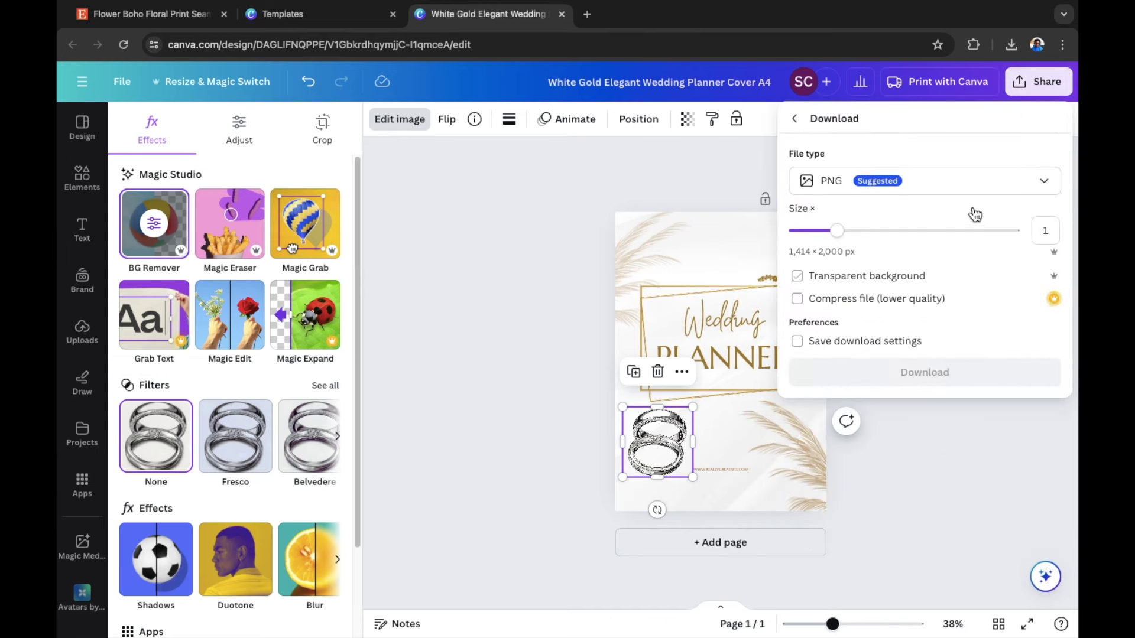
pyautogui.click(1039, 185)
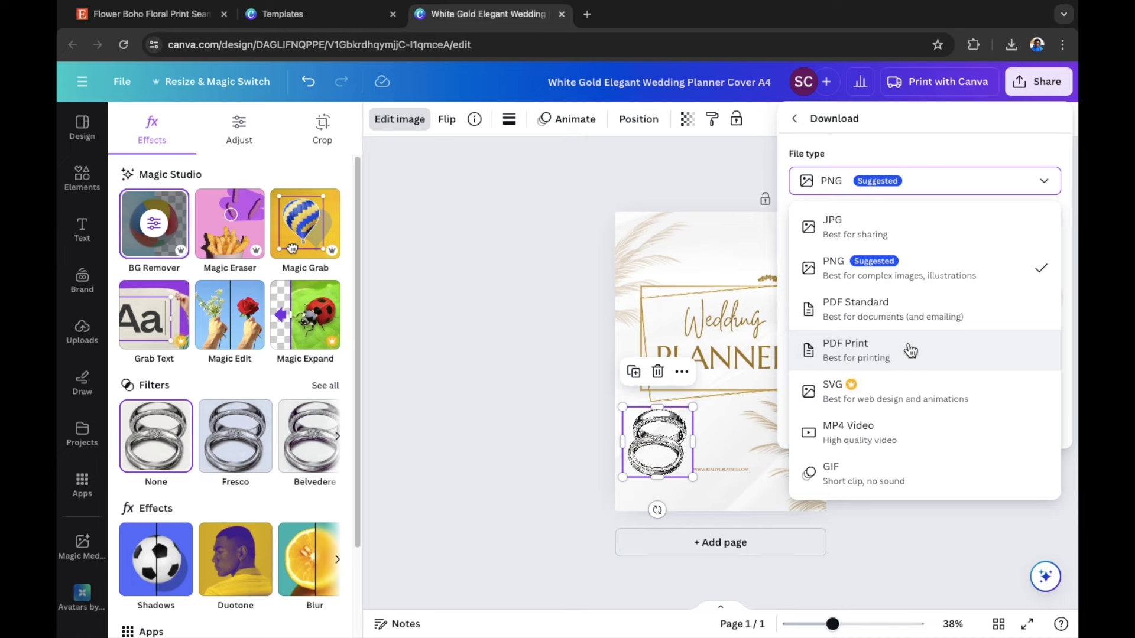
# Search the Canva templates for business cards and open the Grey Black Modern Elegant Name Initials Monogram Business Card template for customising
pyautogui.press('super+w')
pyautogui.write('busi')
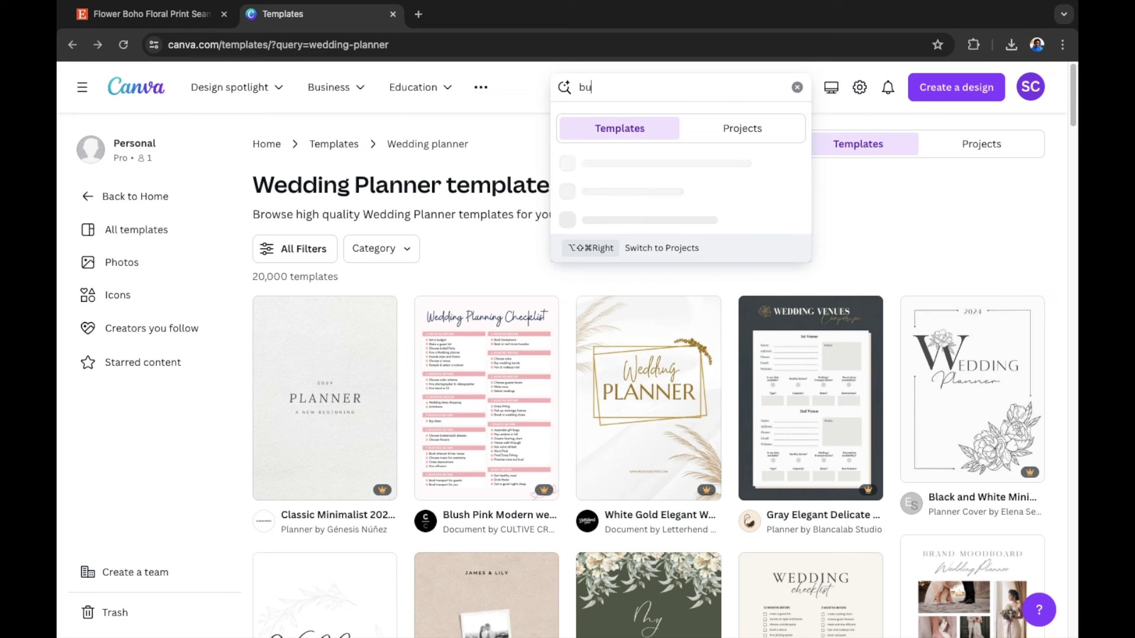
pyautogui.write('nesss')
pyautogui.press('BackSpace')
pyautogui.write('cards')
pyautogui.press('Return')
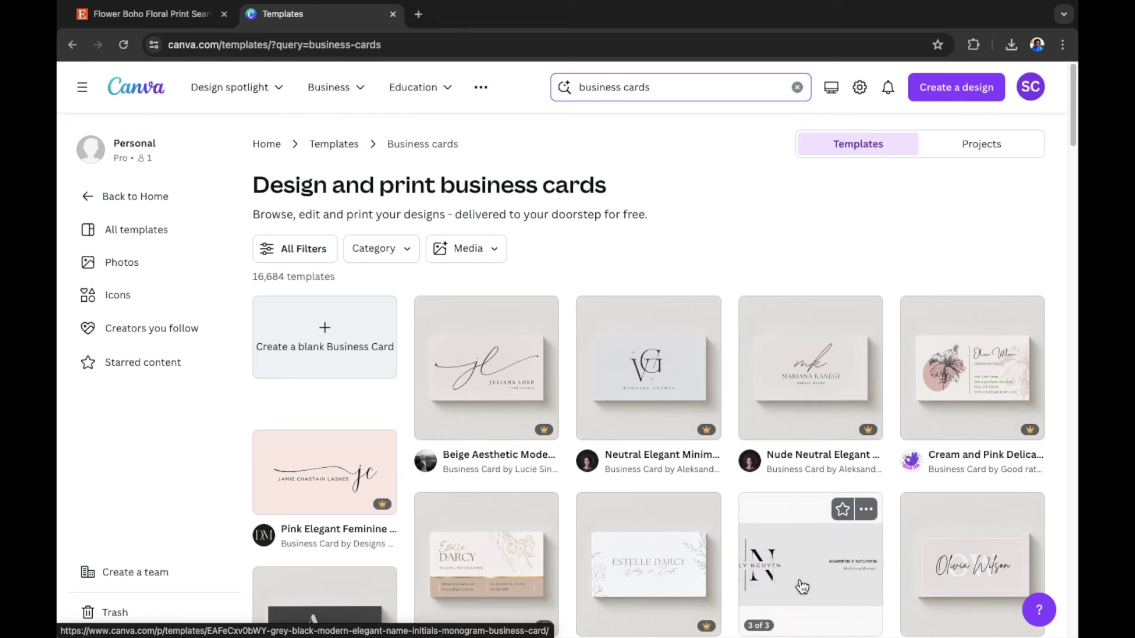
pyautogui.click(793, 572)
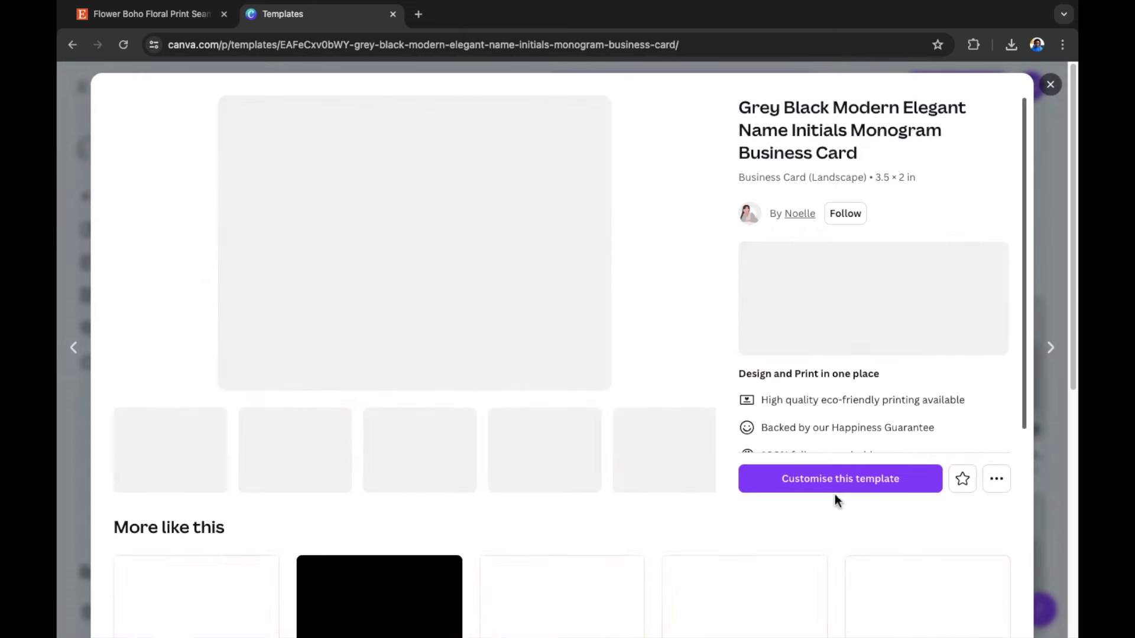
pyautogui.click(816, 481)
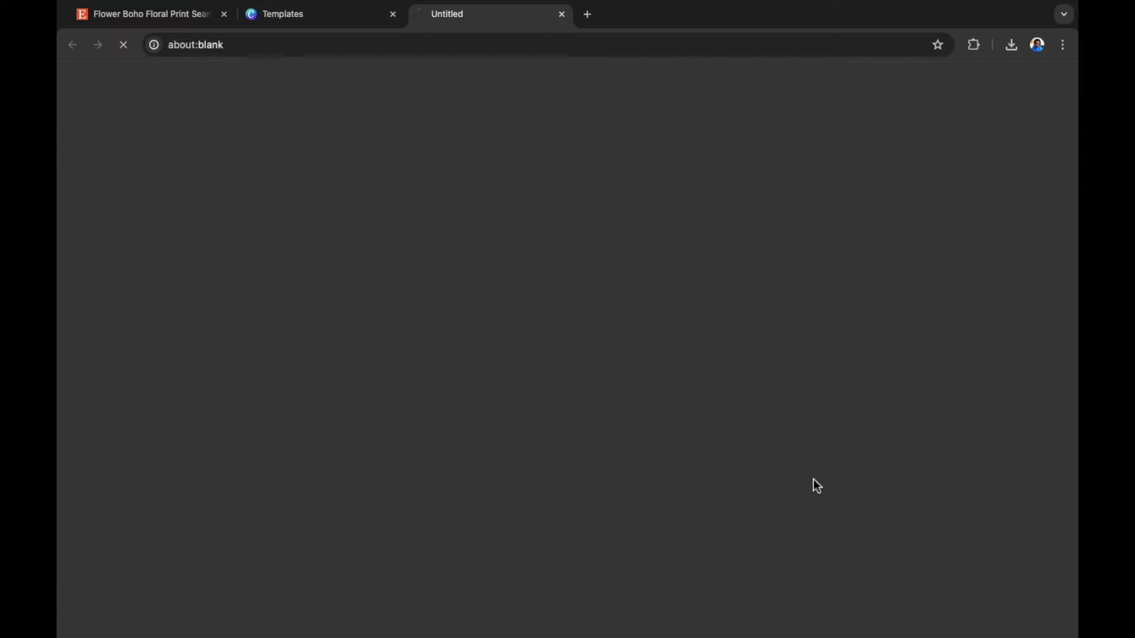
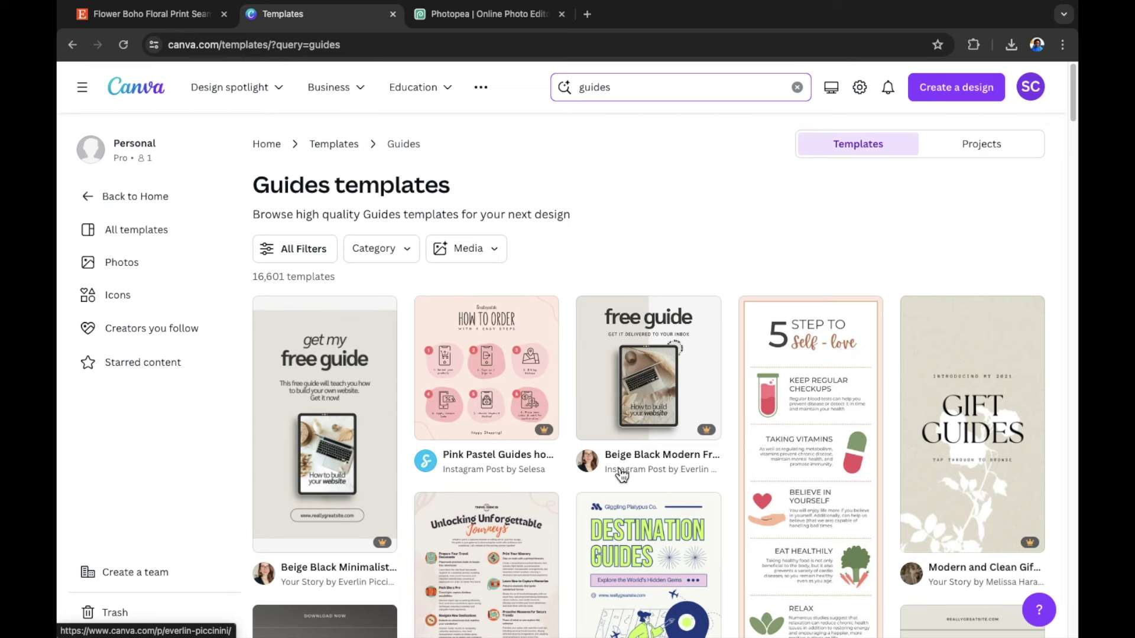
# Browse the guides and CV template results for design ideas
pyautogui.scroll(-3, 676, 407)
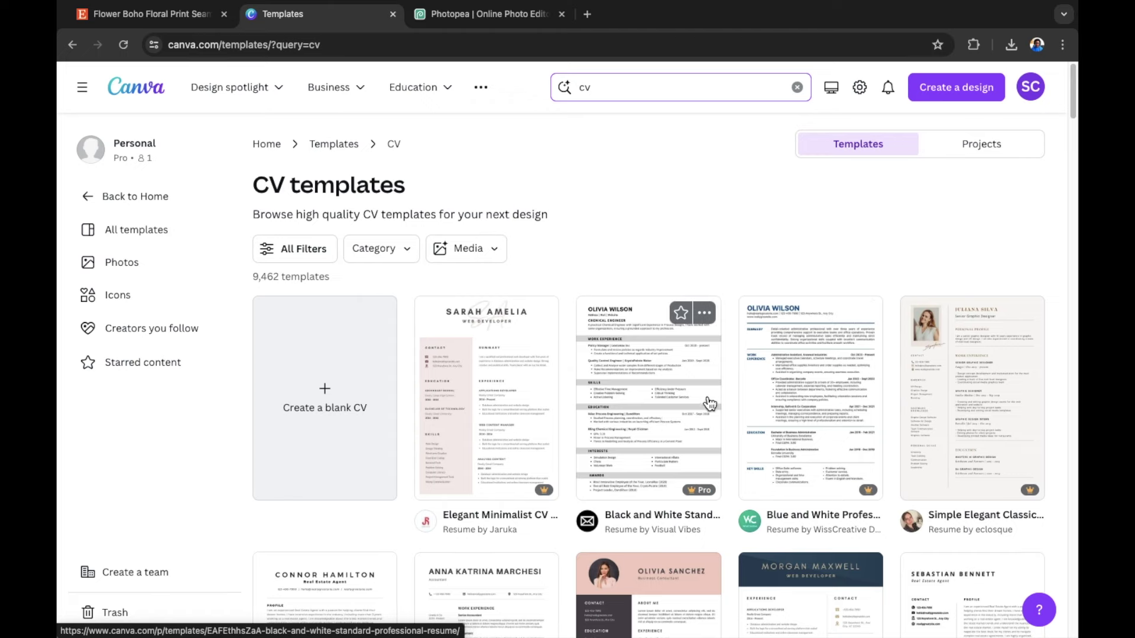
pyautogui.scroll(-4, 653, 414)
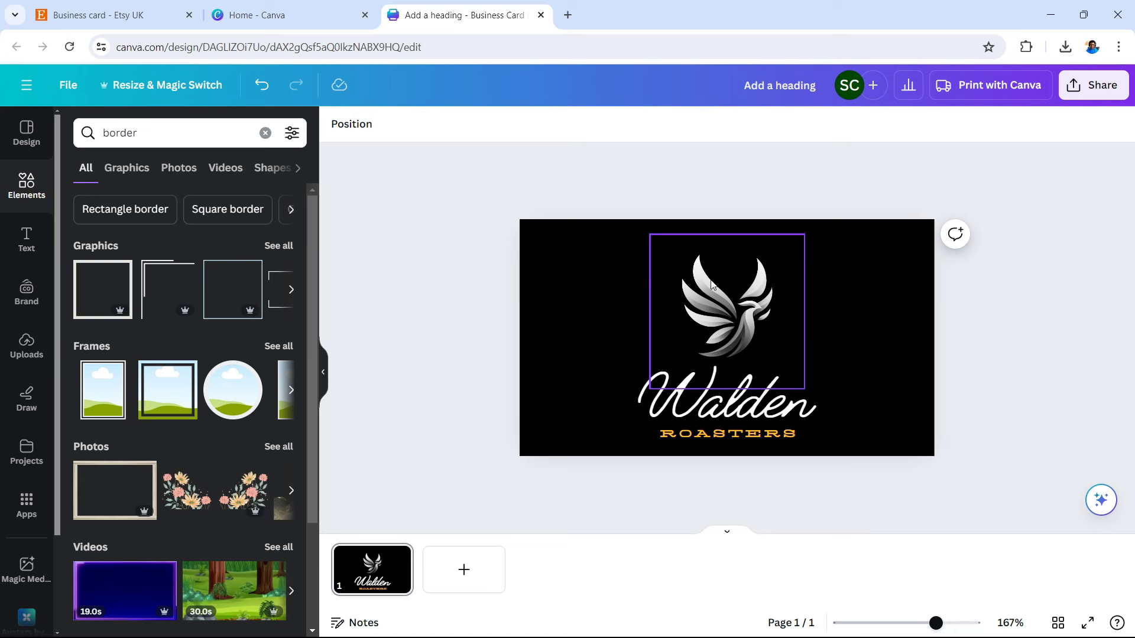
# Change the image adjustments of the bird logo on the Walden Roasters business card, and undo the last adjustment
pyautogui.click(734, 318)
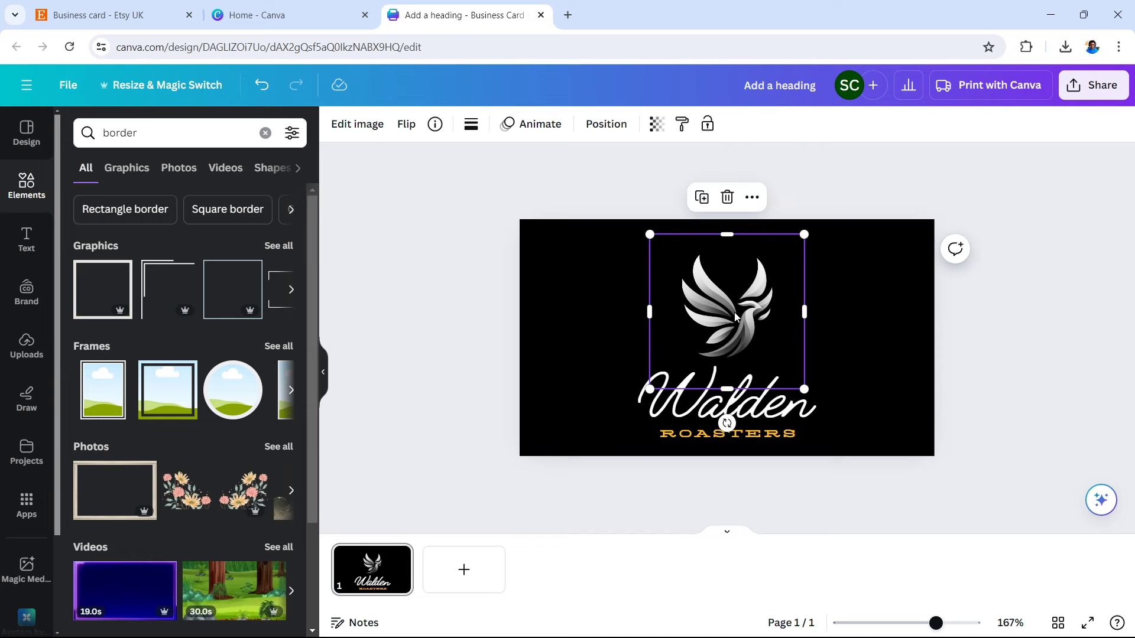
pyautogui.click(355, 124)
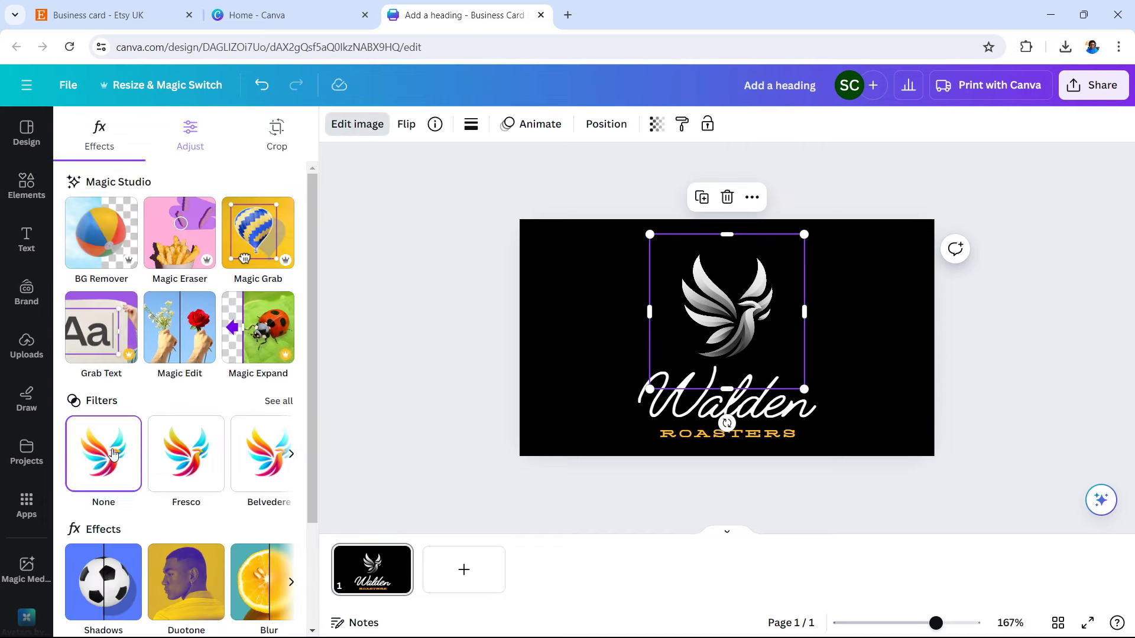
pyautogui.click(187, 137)
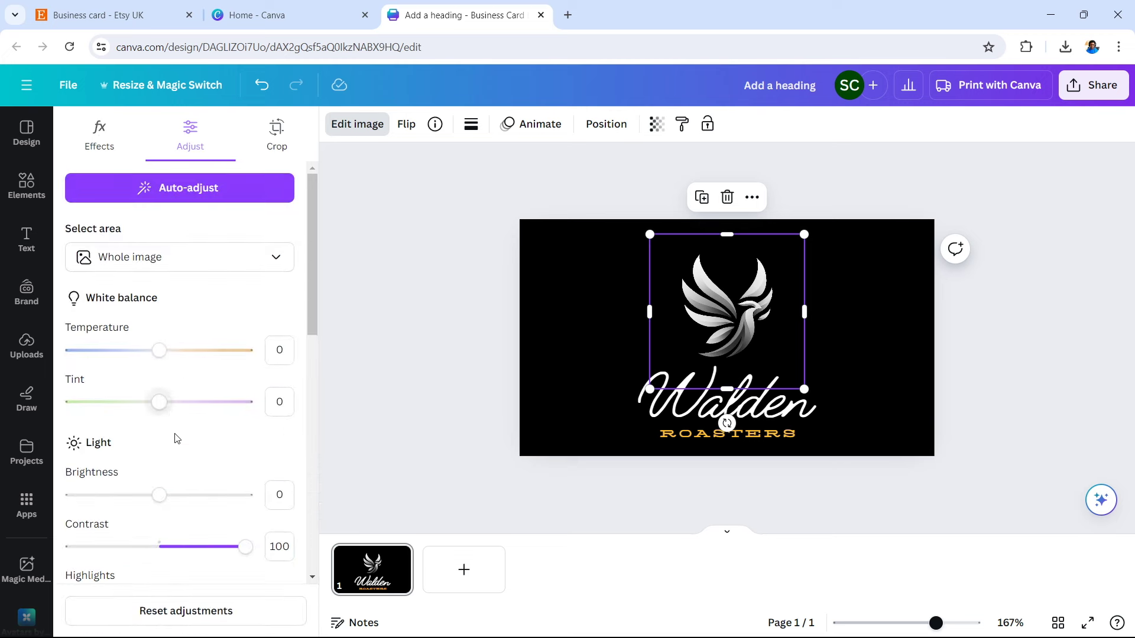
pyautogui.scroll(-2, 174, 438)
pyautogui.click(164, 476)
pyautogui.scroll(-1, 164, 493)
pyautogui.scroll(-3, 164, 492)
pyautogui.moveTo(80, 518); pyautogui.dragTo(163, 517)
pyautogui.moveTo(72, 571); pyautogui.dragTo(172, 558)
pyautogui.click(916, 191)
pyautogui.hotkey('ctrl', 'z')
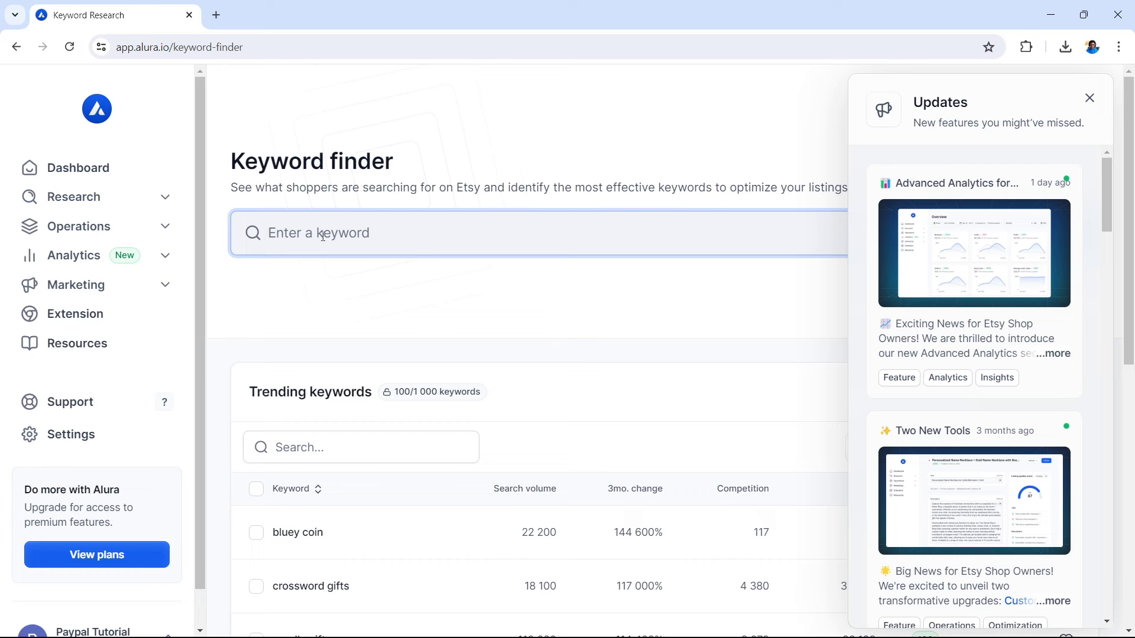
# Look up "business card" in Alura's Keyword finder and examine its search volume, competition and conversion rate
pyautogui.write('business card')
pyautogui.press('Return')
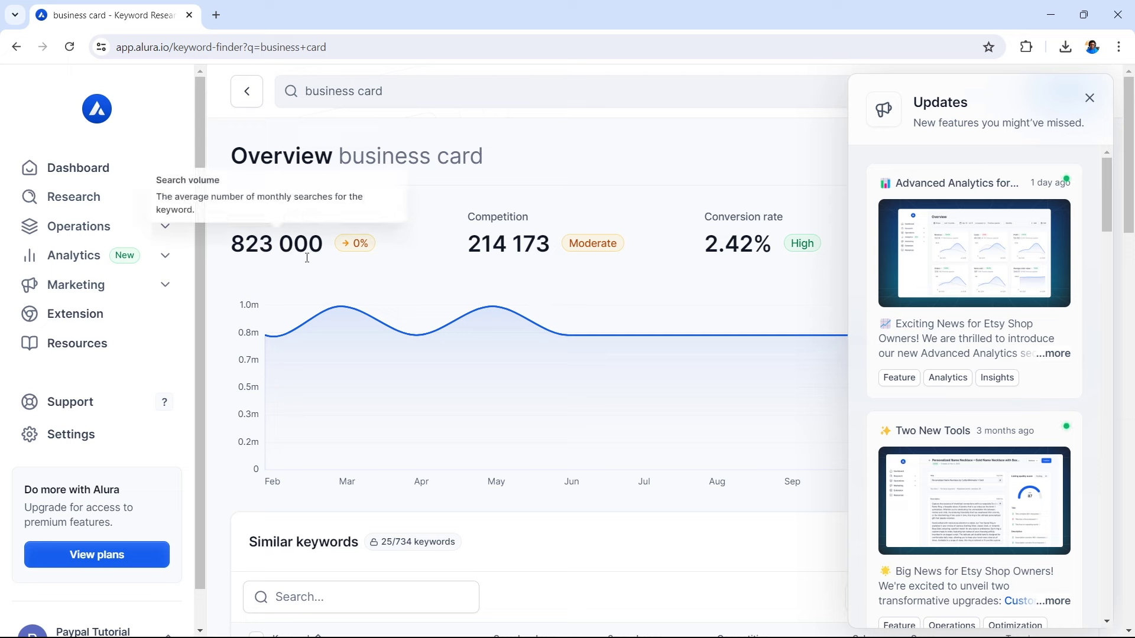
pyautogui.moveTo(289, 255)
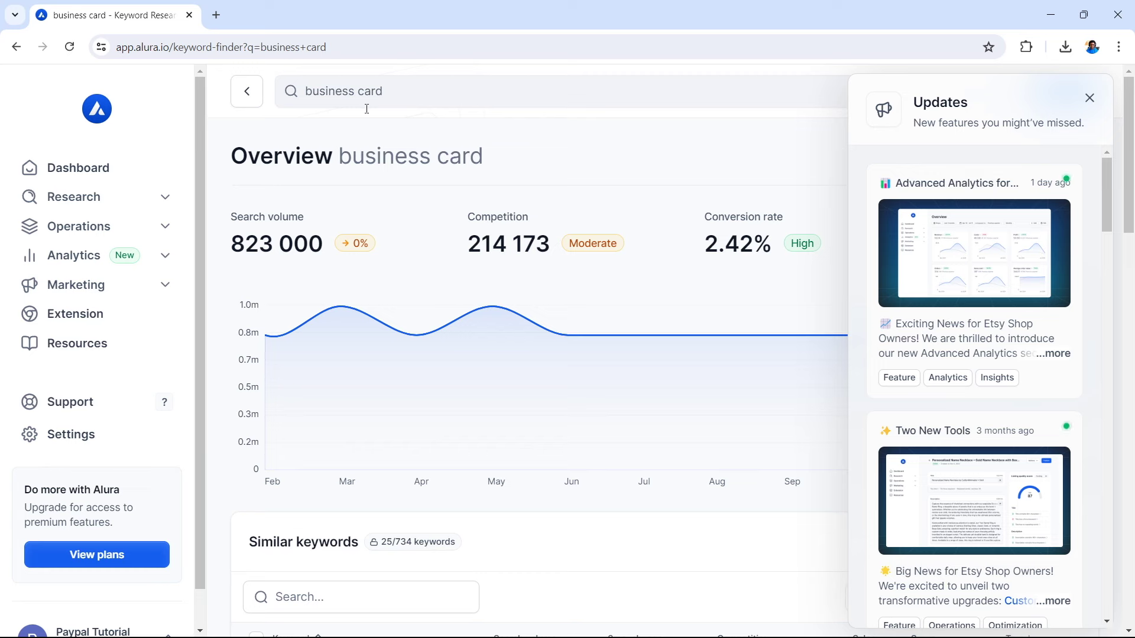
pyautogui.moveTo(504, 208)
pyautogui.moveTo(678, 196)
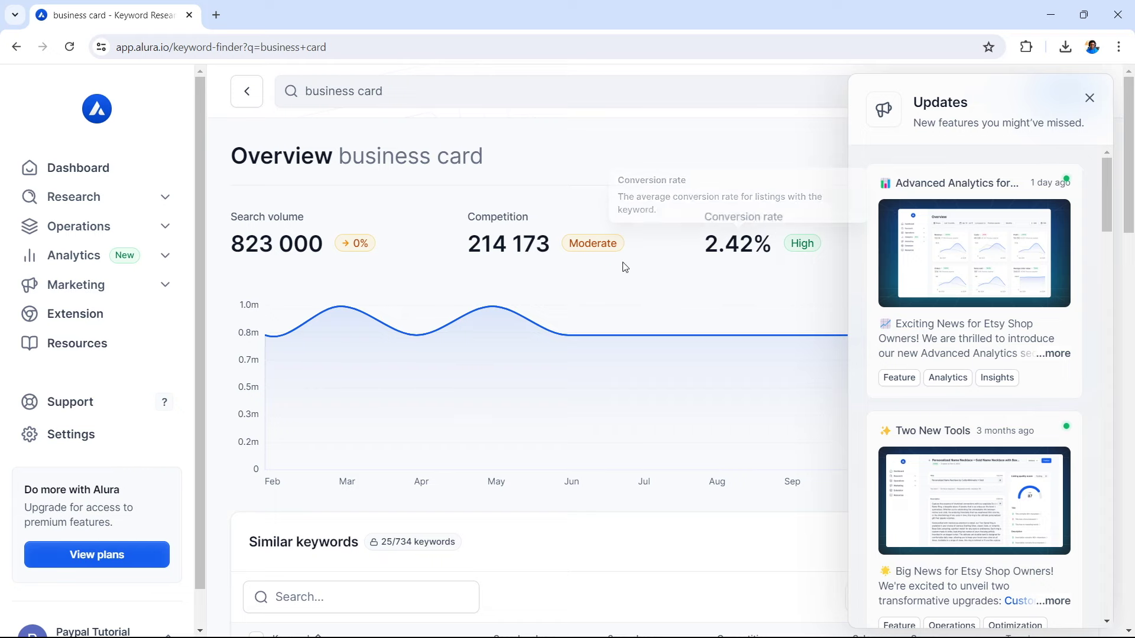
# Review the similar keywords for business card and browse Etsy's digital business card listings
pyautogui.scroll(-6, 630, 254)
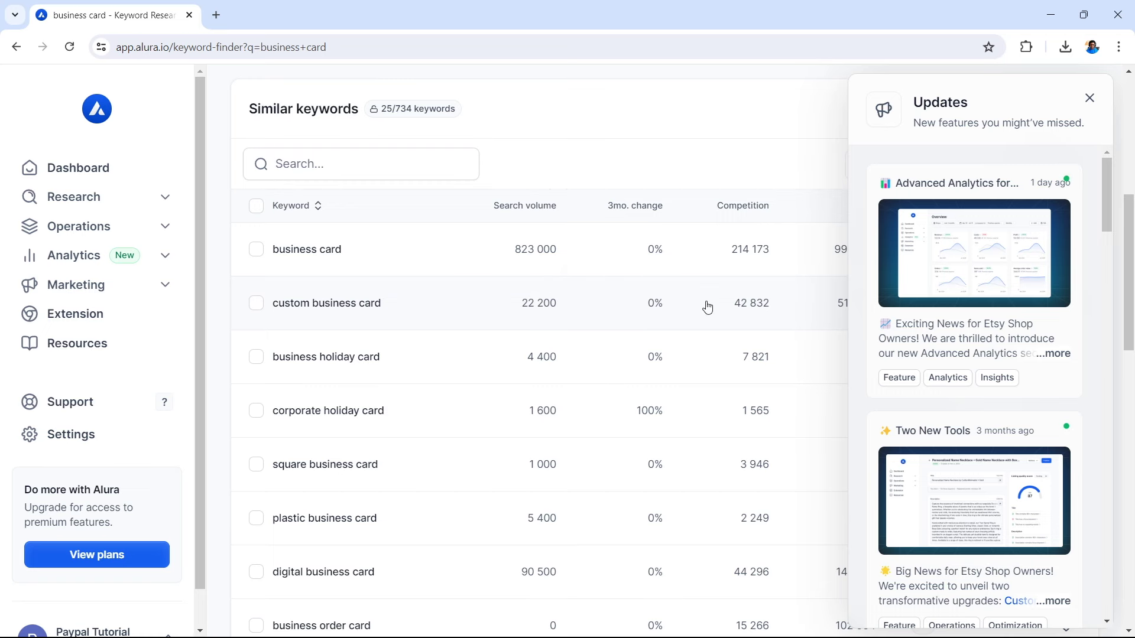
pyautogui.click(749, 301)
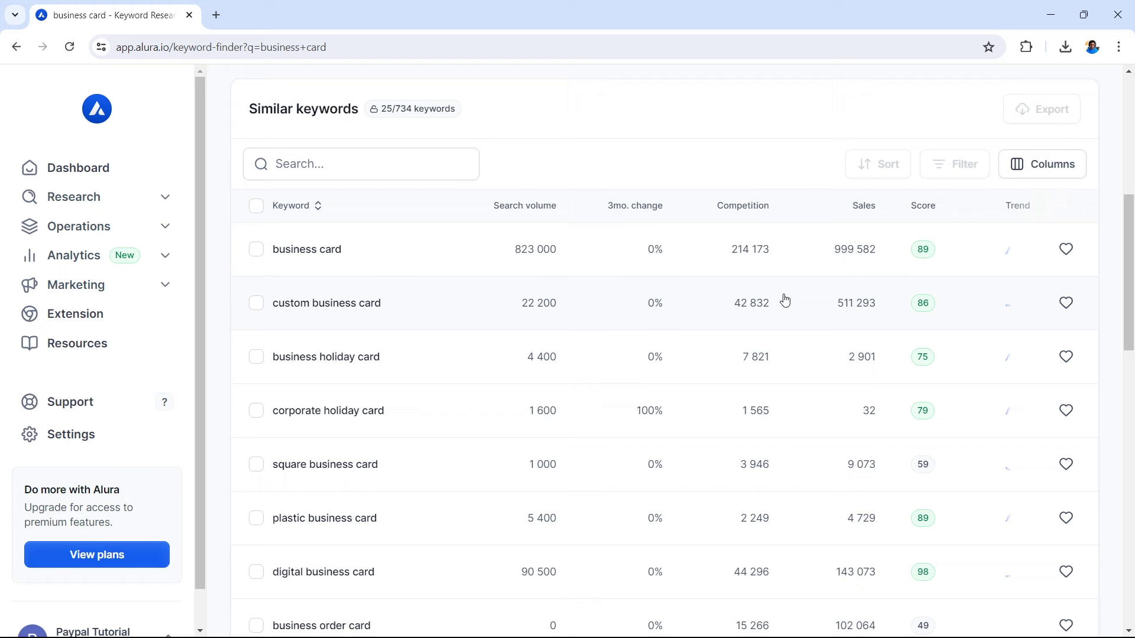
pyautogui.scroll(-4, 843, 323)
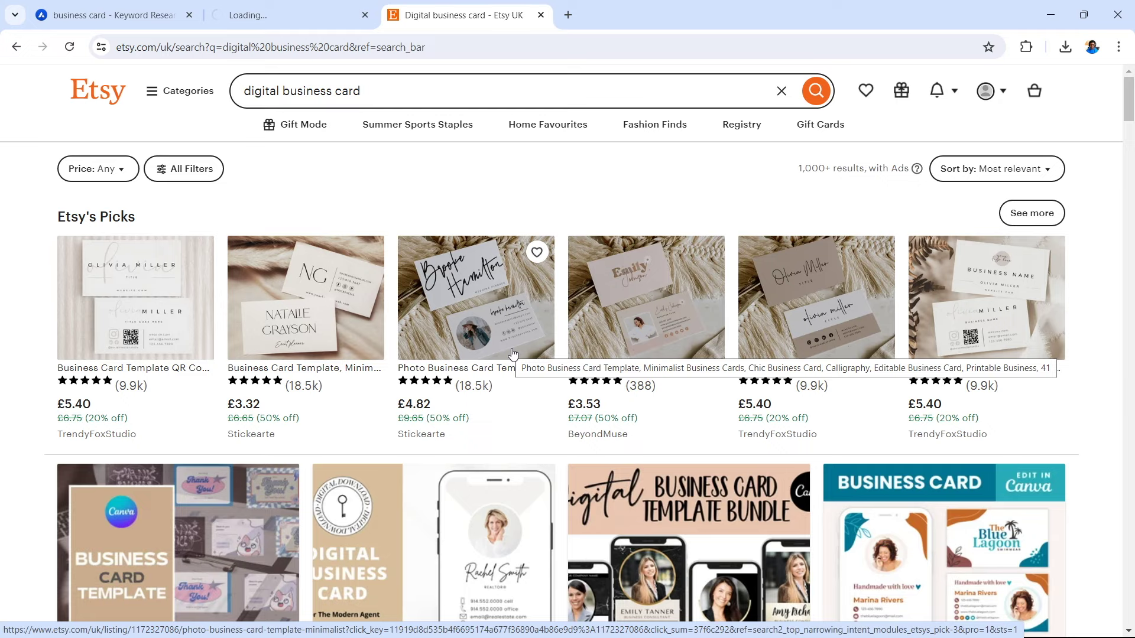
pyautogui.scroll(-1, 603, 456)
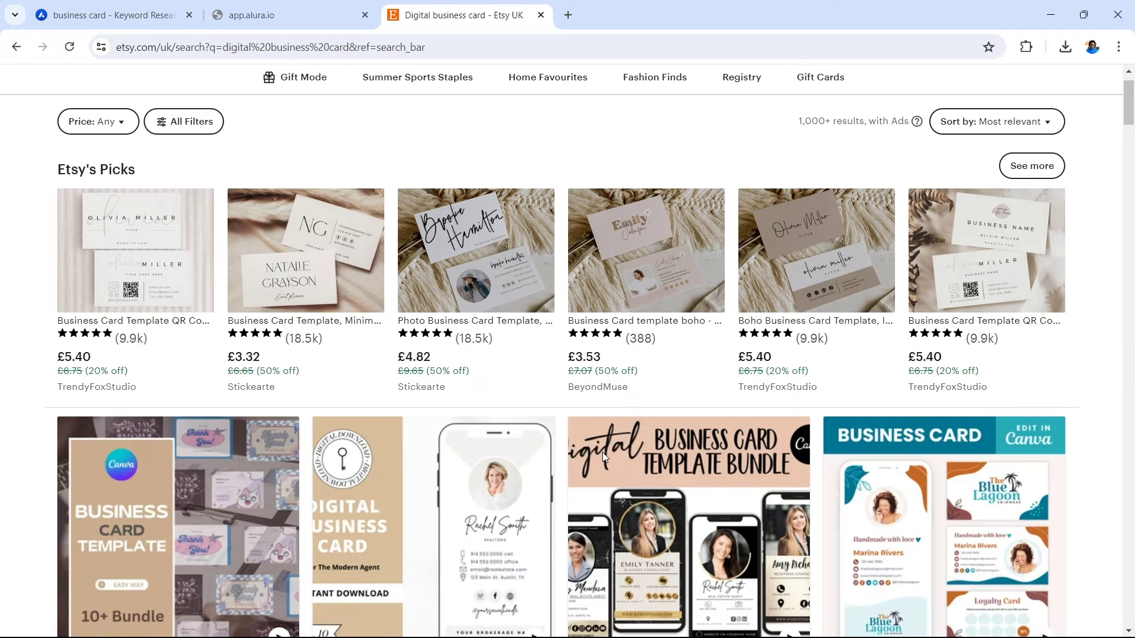
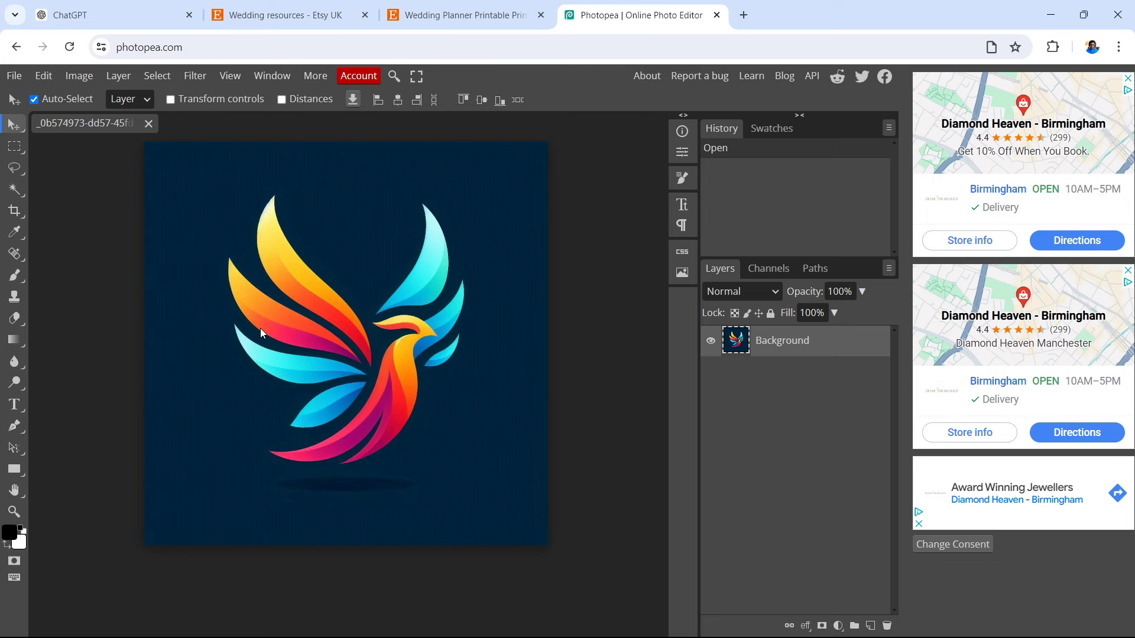
# In Photopea, remove the dark blue background from the colourful bird logo with Remove BG
pyautogui.click(579, 221)
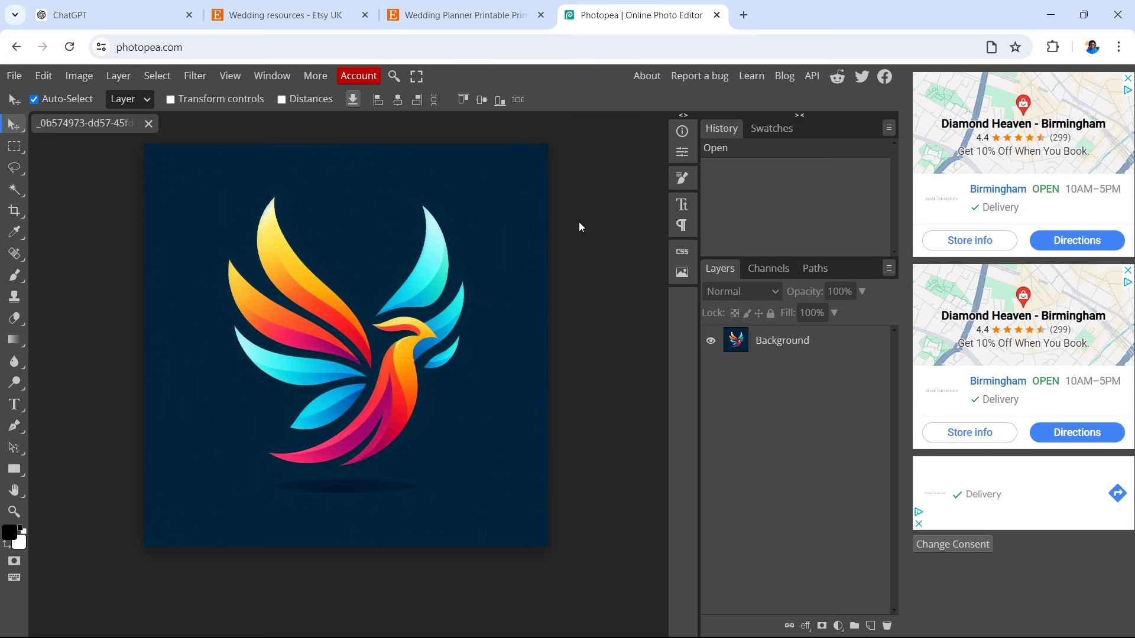
pyautogui.click(426, 188)
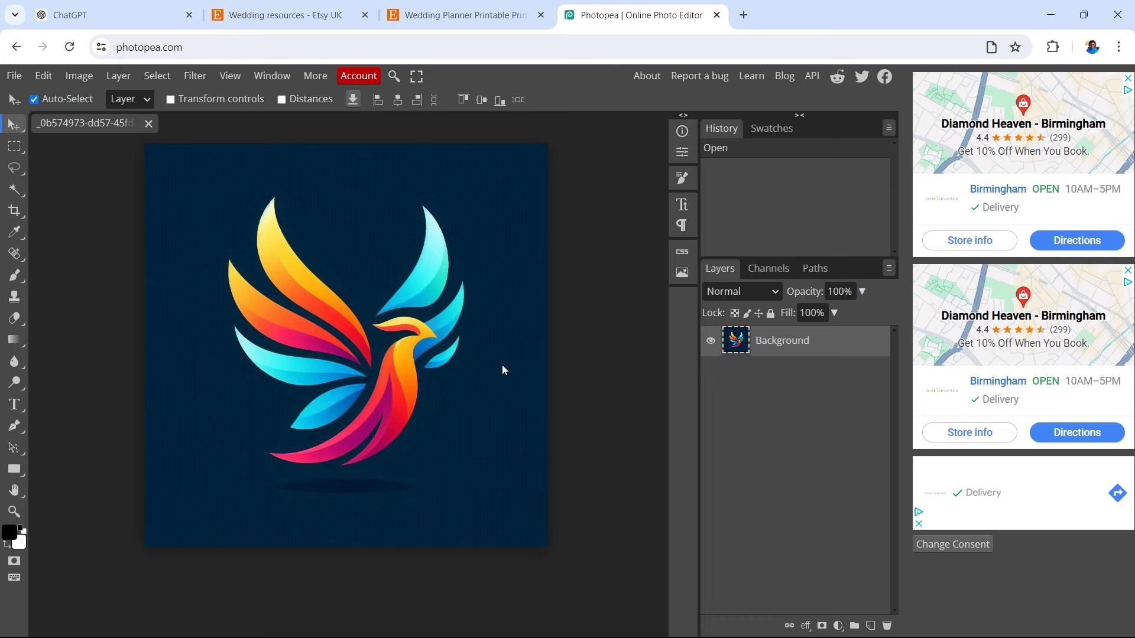
pyautogui.click(14, 75)
pyautogui.moveTo(44, 79)
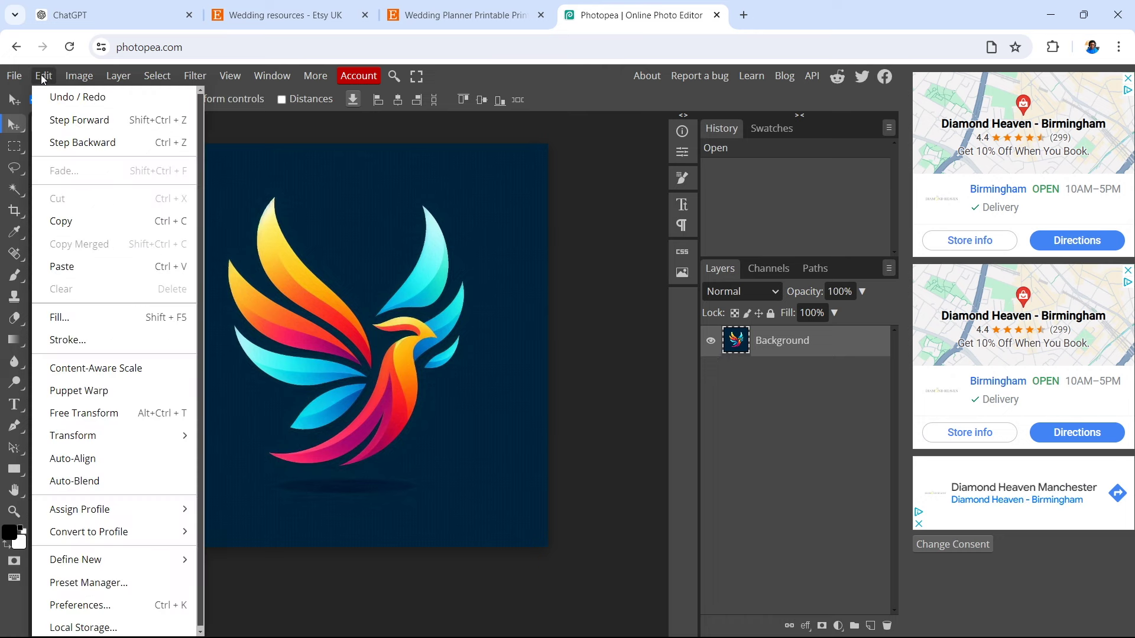
pyautogui.moveTo(154, 76)
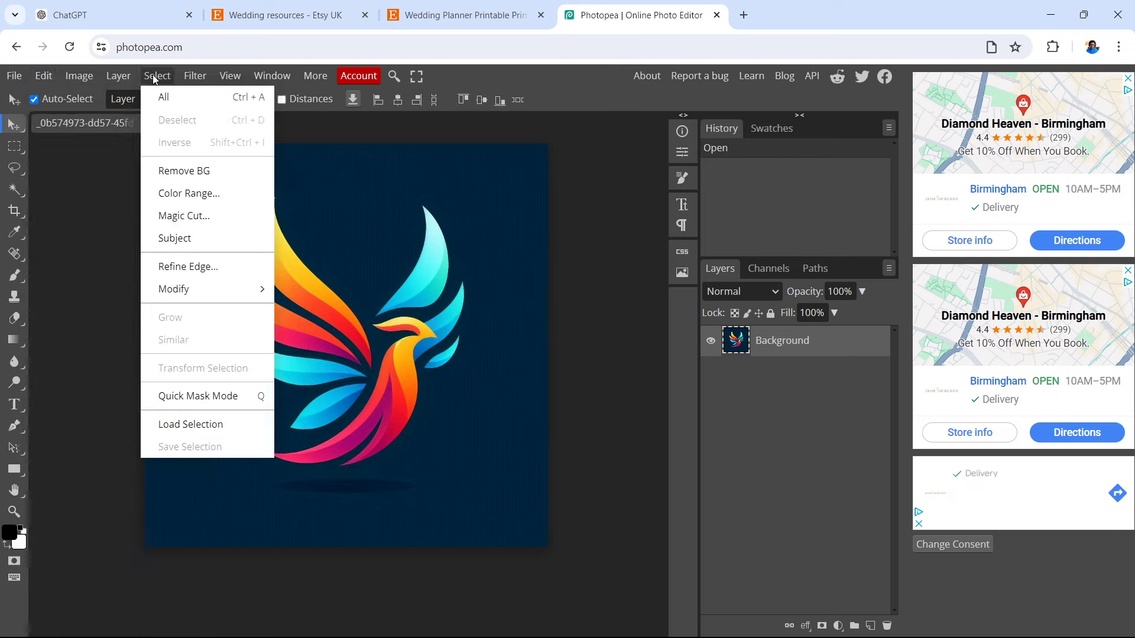
pyautogui.click(177, 171)
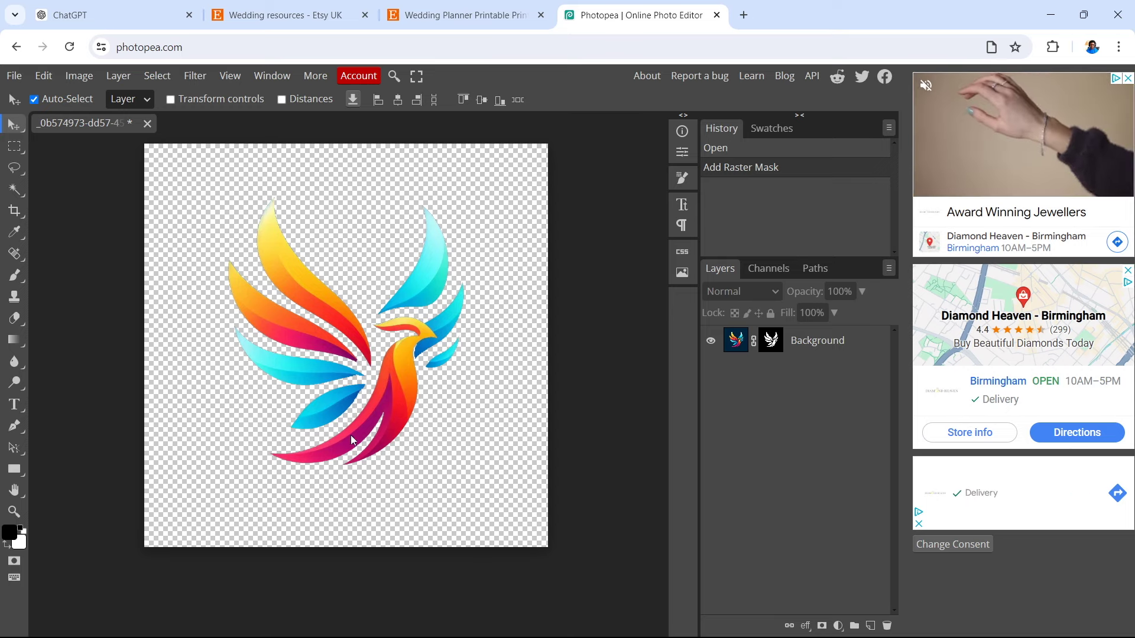
# Export the bird logo with its transparent background as a PNG
pyautogui.click(13, 76)
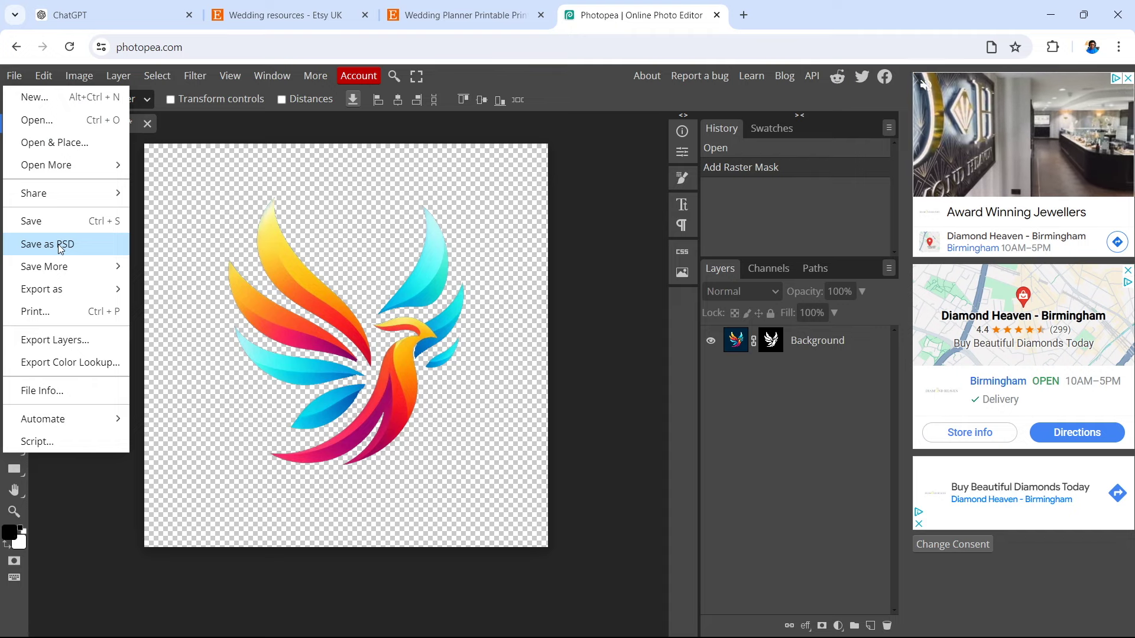
pyautogui.moveTo(69, 291)
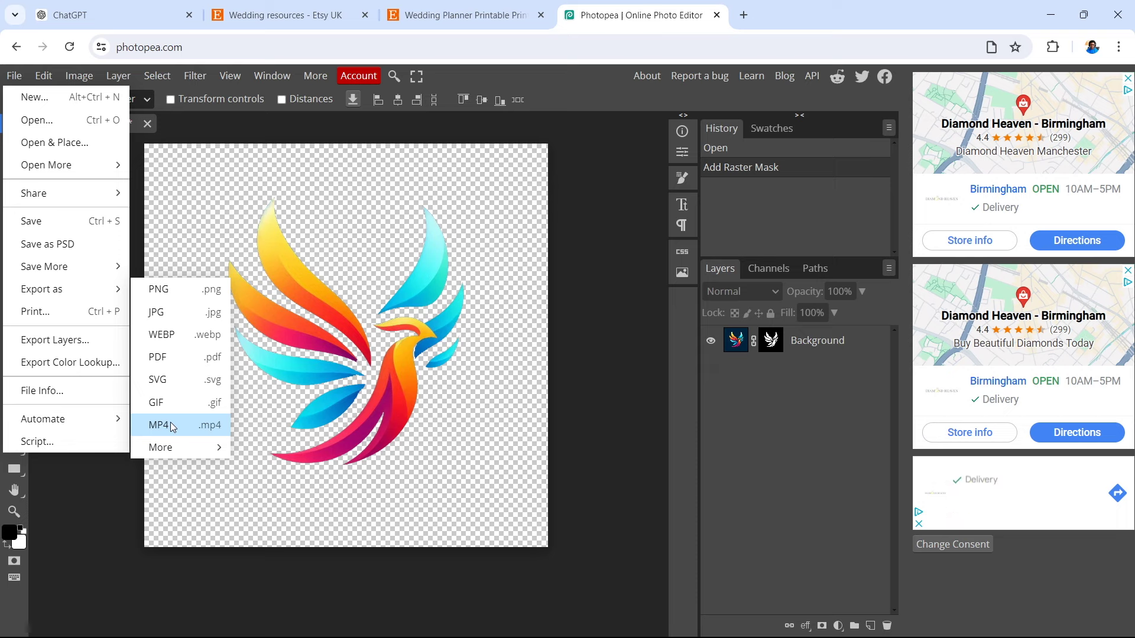
pyautogui.click(168, 292)
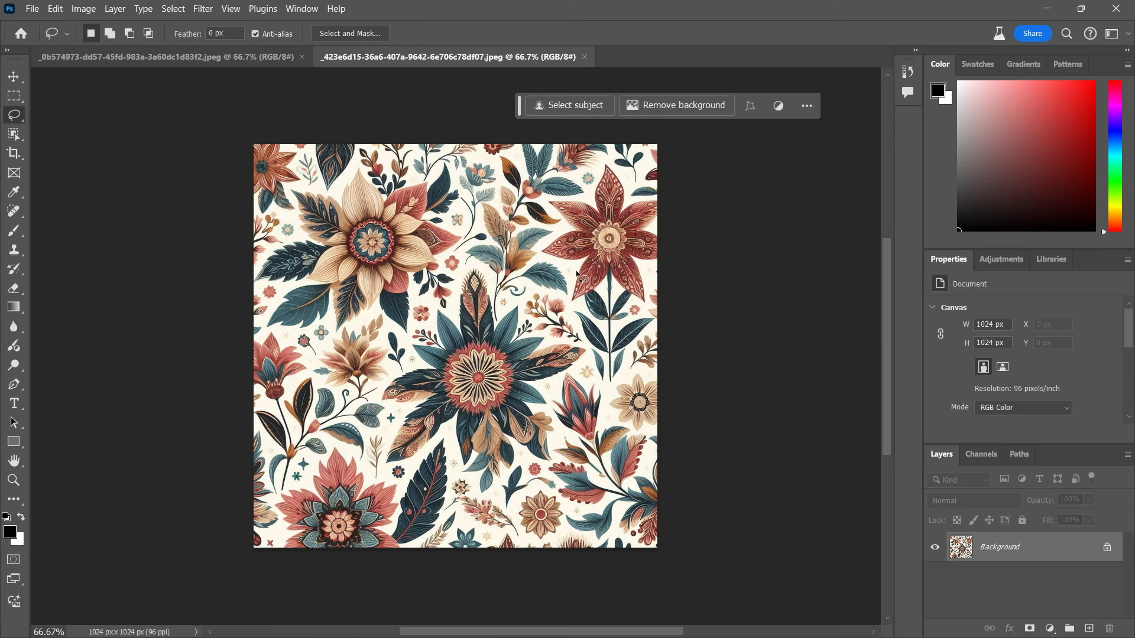
# In Photoshop, extend the floral pattern's canvas leftwards to 1828 × 1024 px and fill it with Generative Expand without a prompt
pyautogui.click(12, 155)
pyautogui.moveTo(253, 346); pyautogui.dragTo(95, 346)
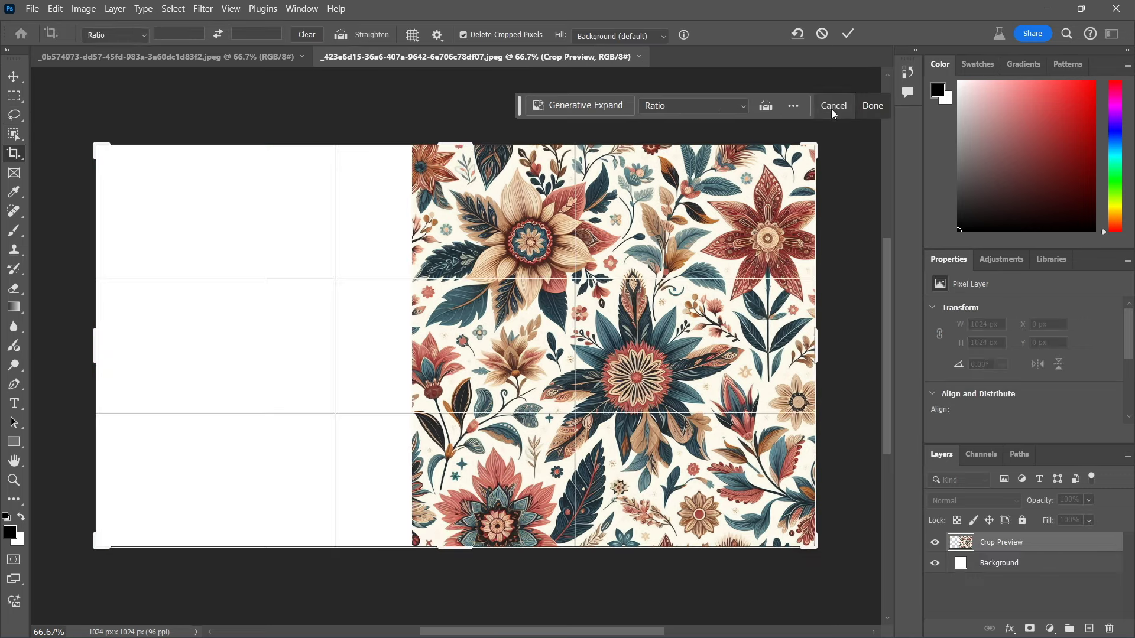
pyautogui.click(590, 104)
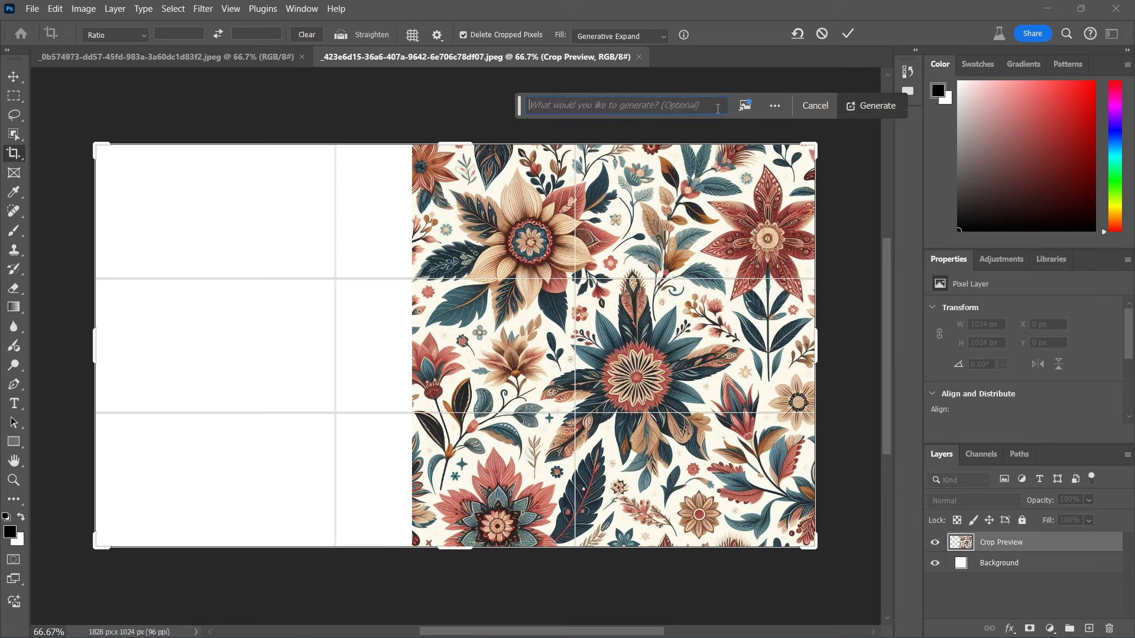
pyautogui.click(856, 105)
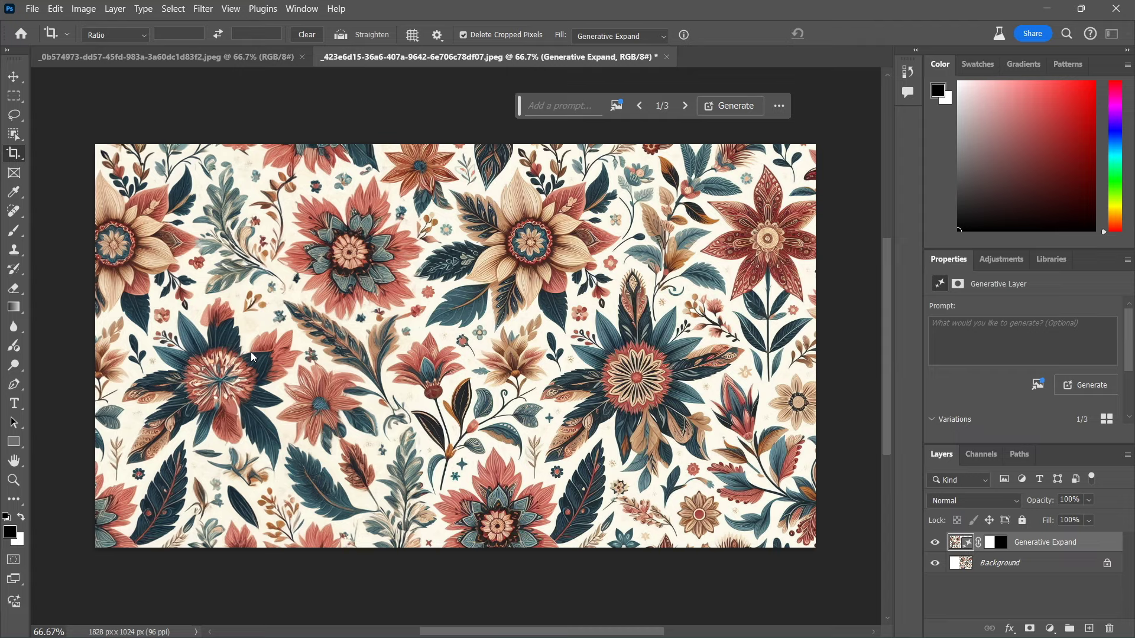
# Cycle through and compare the generated variations of the expanded floral pattern
pyautogui.click(686, 105)
pyautogui.click(687, 105)
pyautogui.click(687, 106)
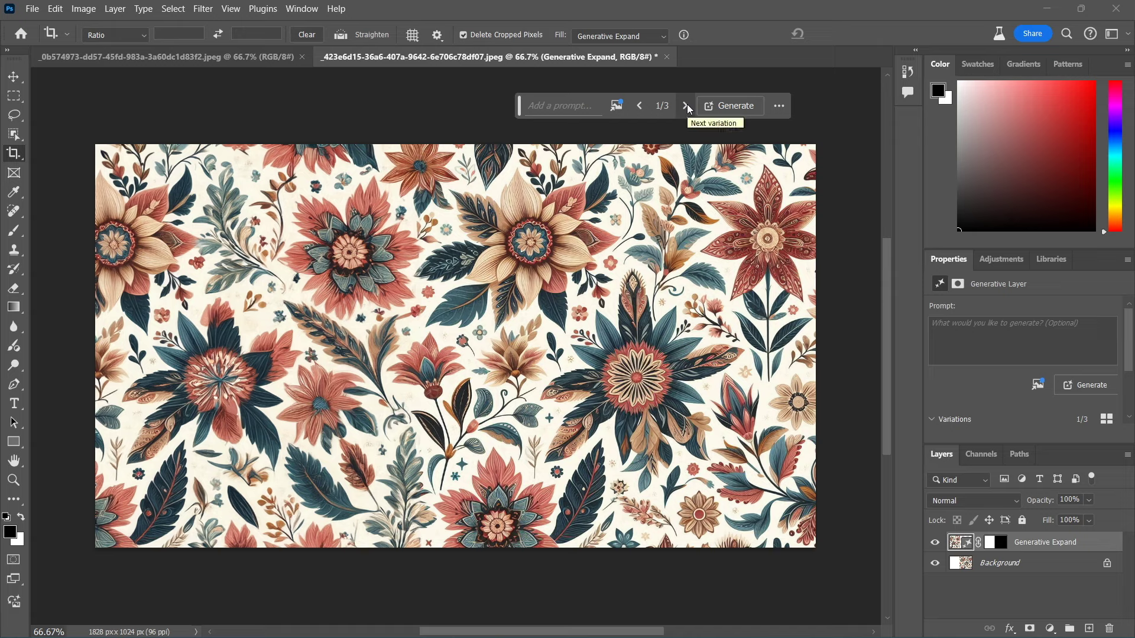
pyautogui.click(686, 105)
pyautogui.click(687, 105)
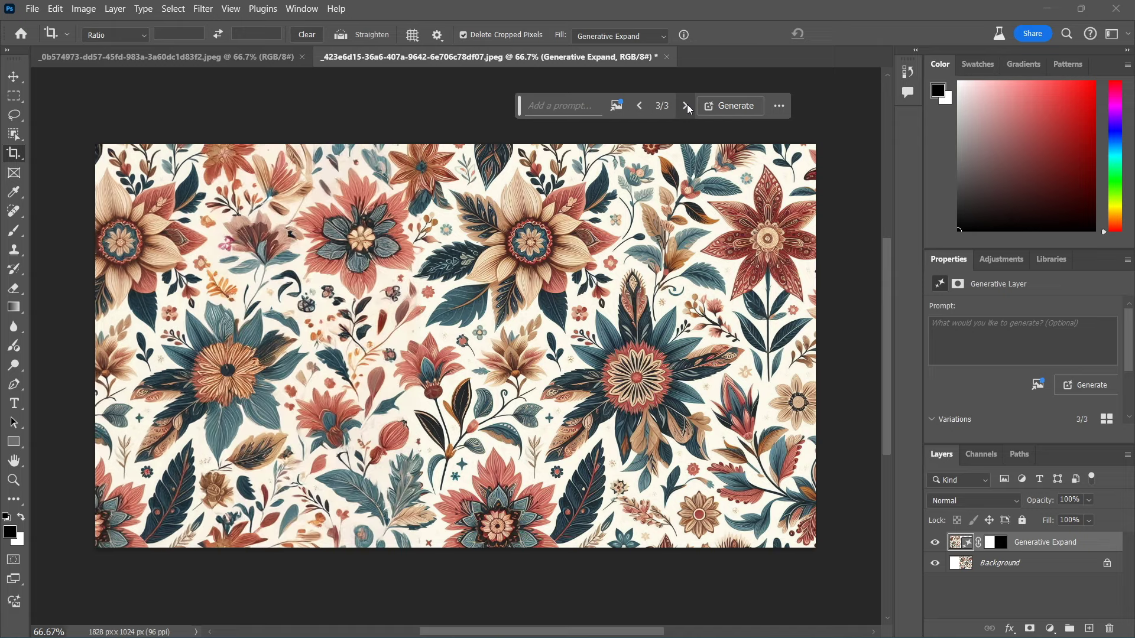
# Generate another set of variations for the expanded floral area and compare them
pyautogui.click(728, 106)
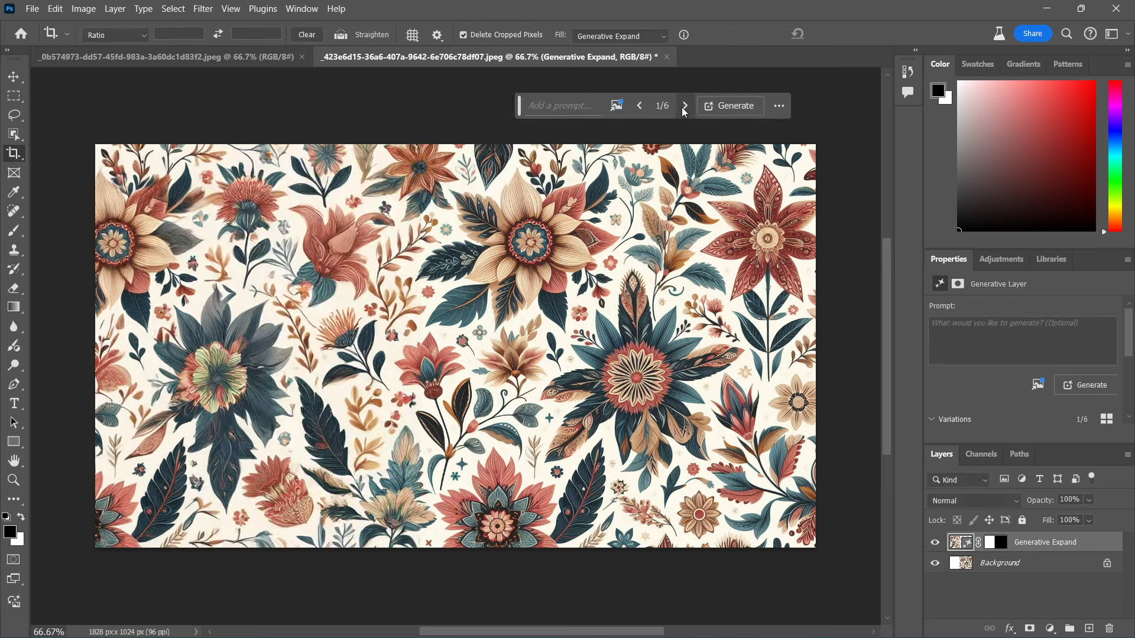
pyautogui.click(684, 107)
pyautogui.click(684, 106)
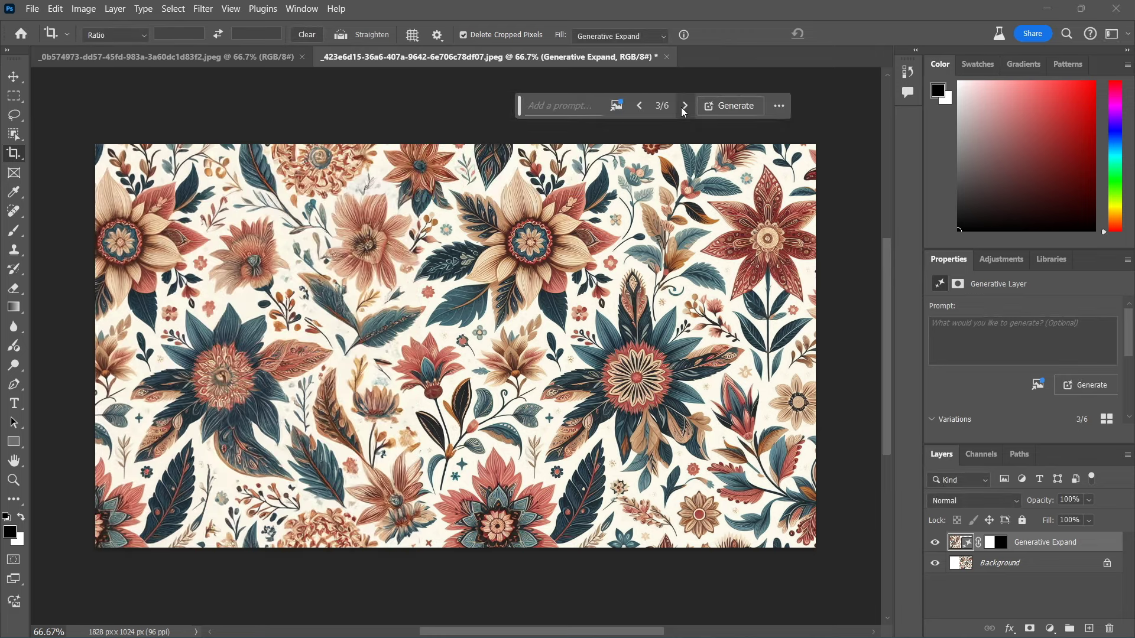
pyautogui.click(684, 106)
pyautogui.click(683, 106)
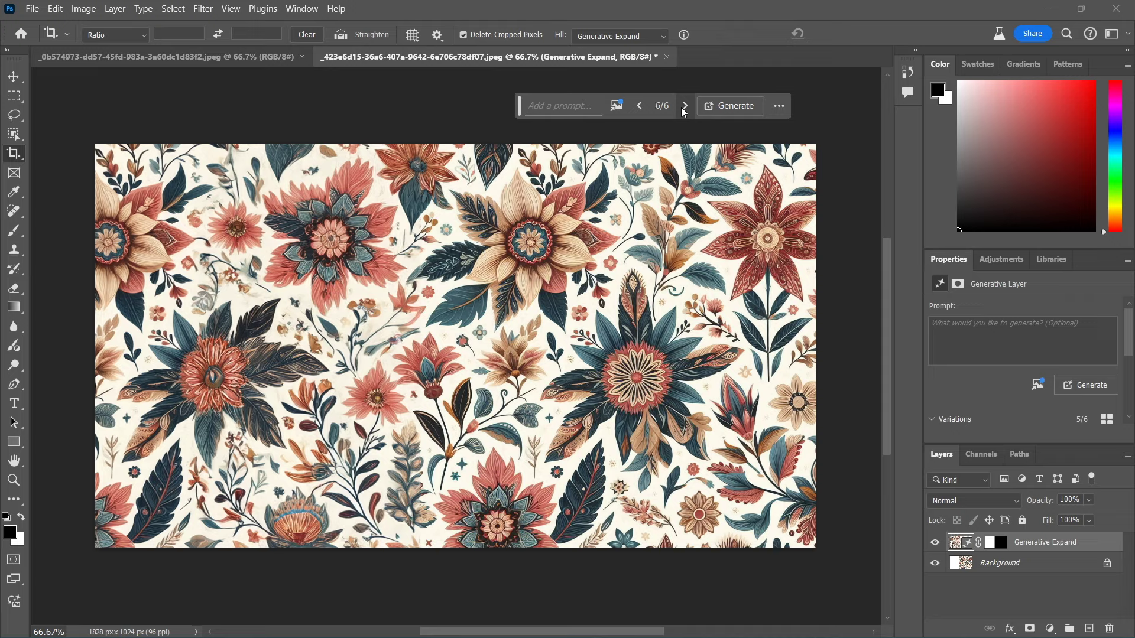
# Step through the remaining generated variations of the expanded floral area
pyautogui.click(684, 107)
pyautogui.click(683, 106)
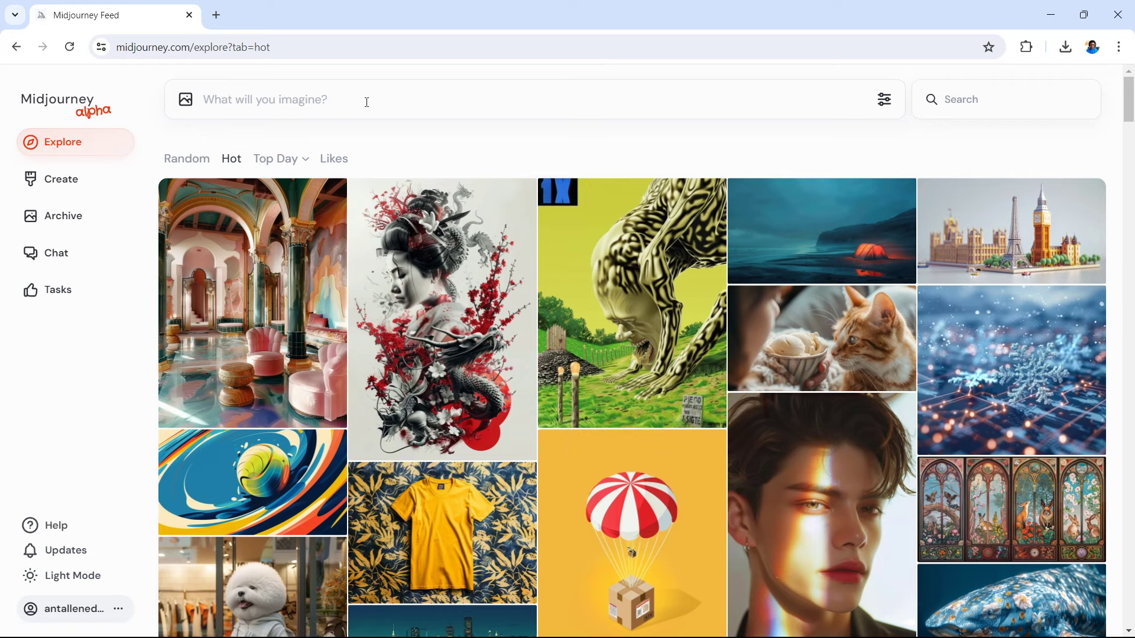
# In Midjourney, generate images from the prompt "bird logo"
pyautogui.write('bird')
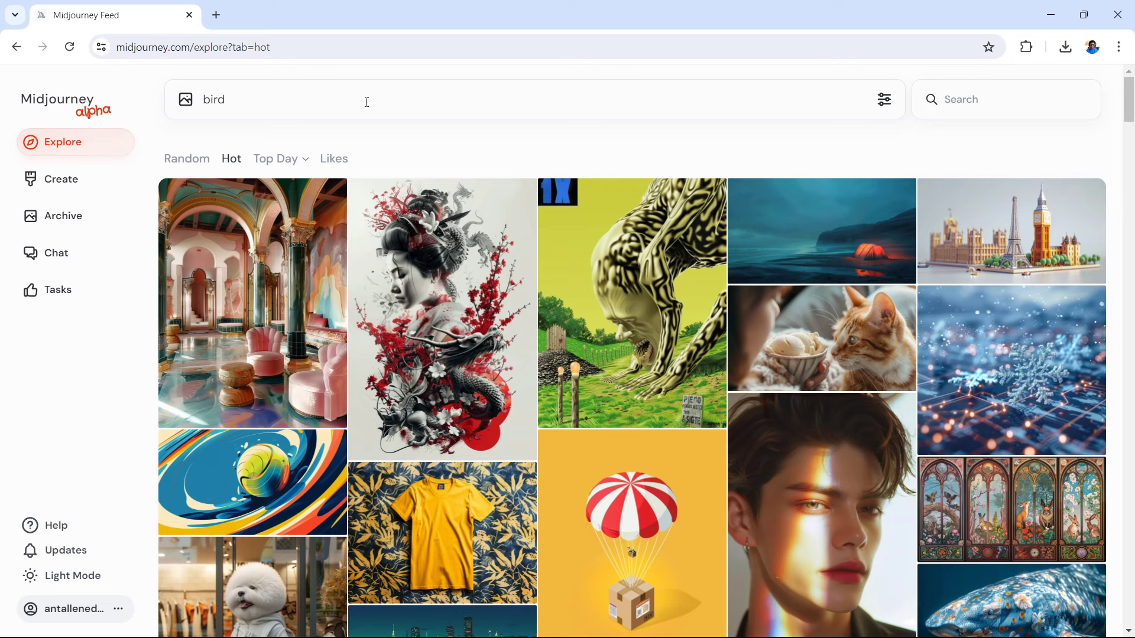
pyautogui.write('logo')
pyautogui.press('Return')
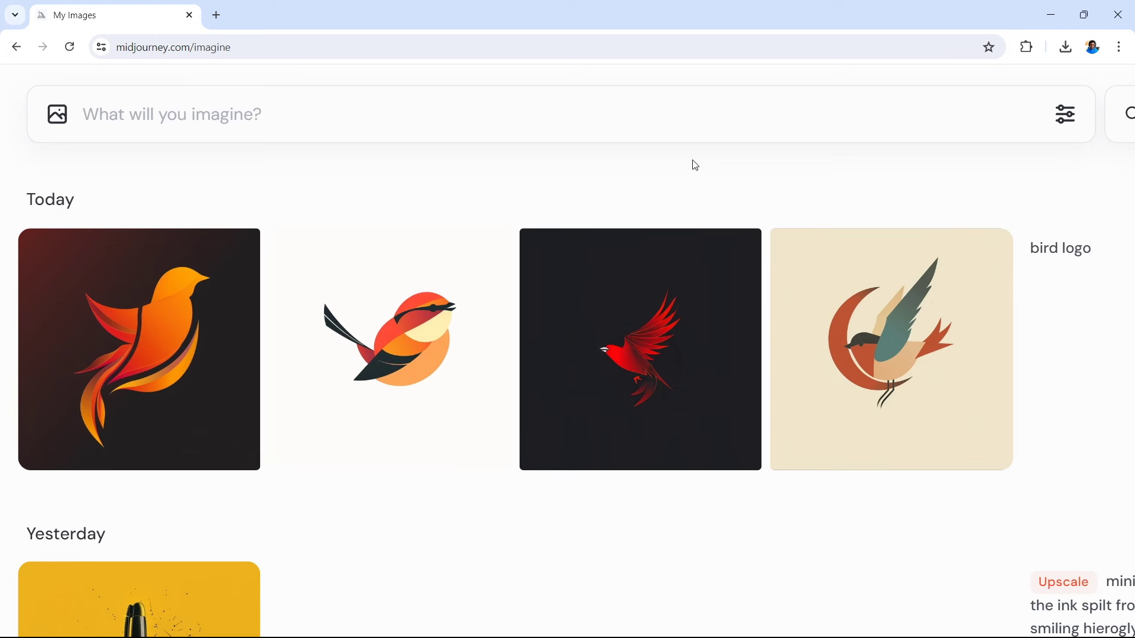
# Enlarge the generated bird logos and compare the different versions one after another
pyautogui.moveTo(154, 400)
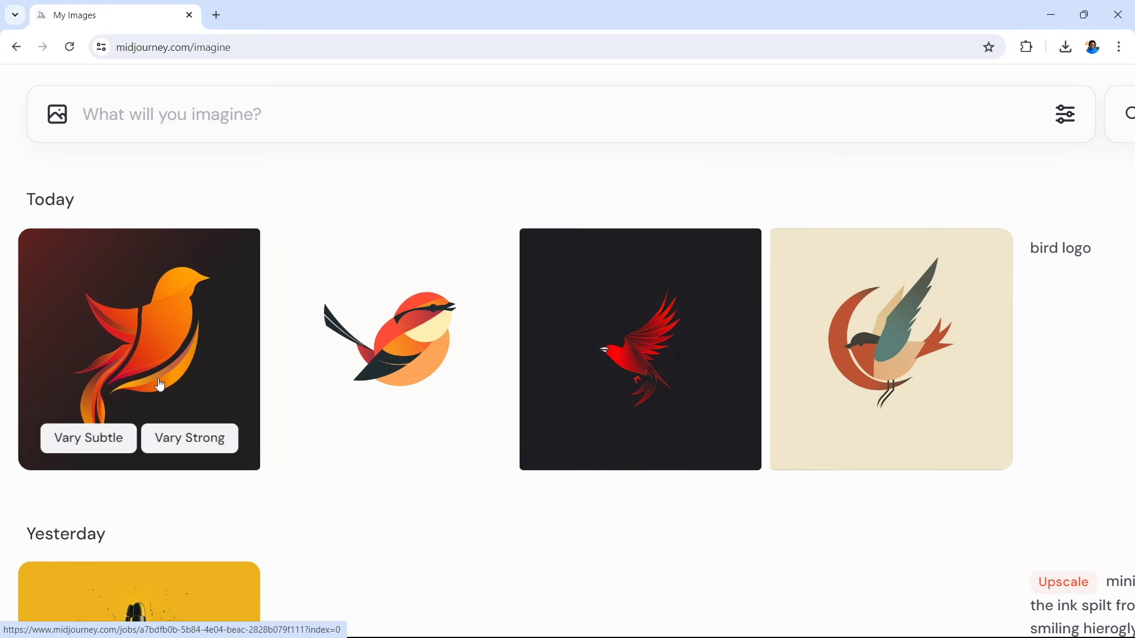
pyautogui.click(472, 363)
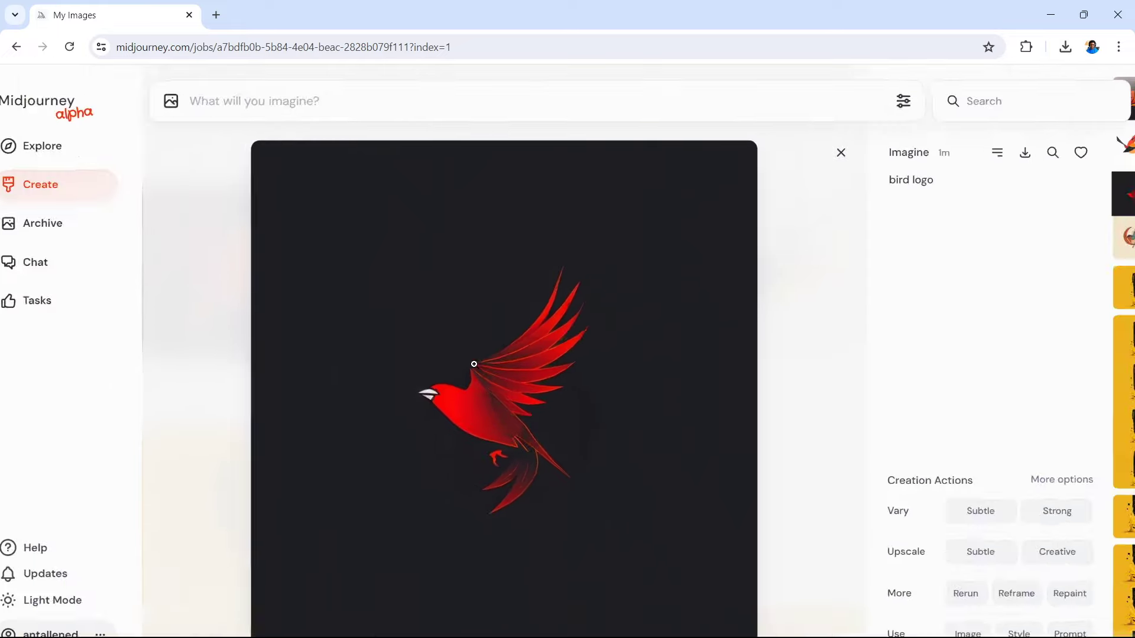
pyautogui.press('Left')
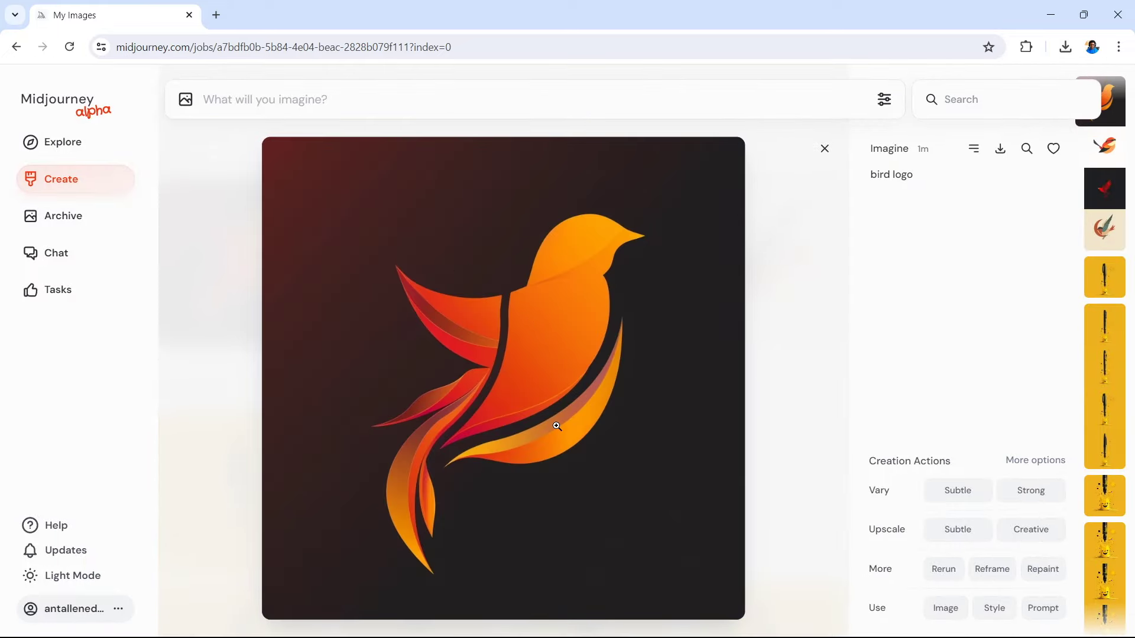
pyautogui.press('Left')
pyautogui.press('Left')
pyautogui.press('Right')
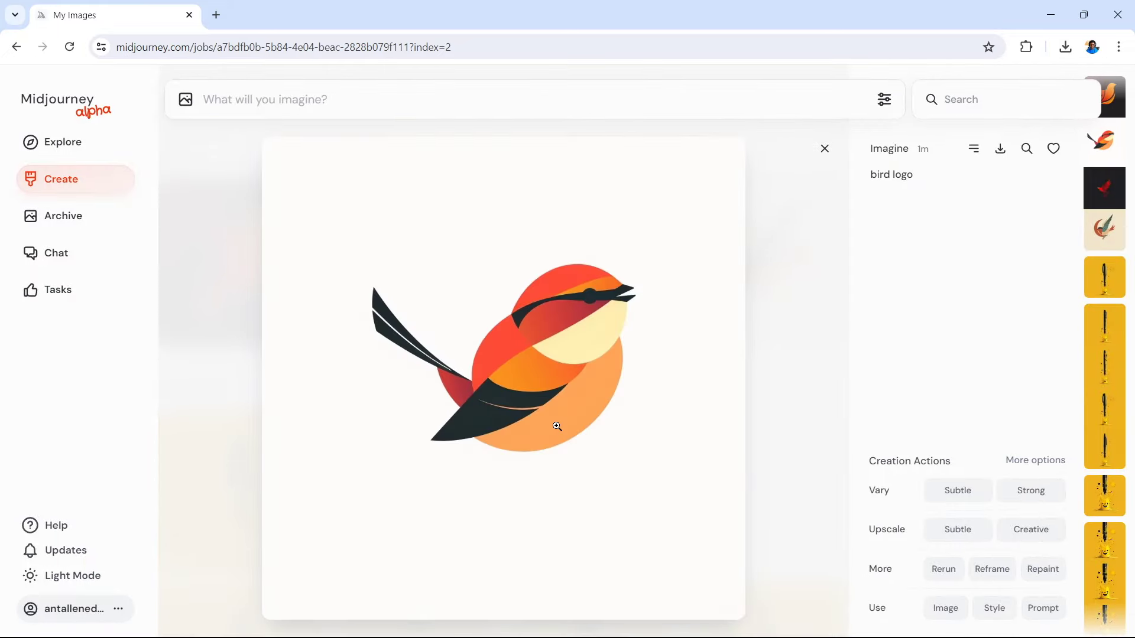
pyautogui.press('Left')
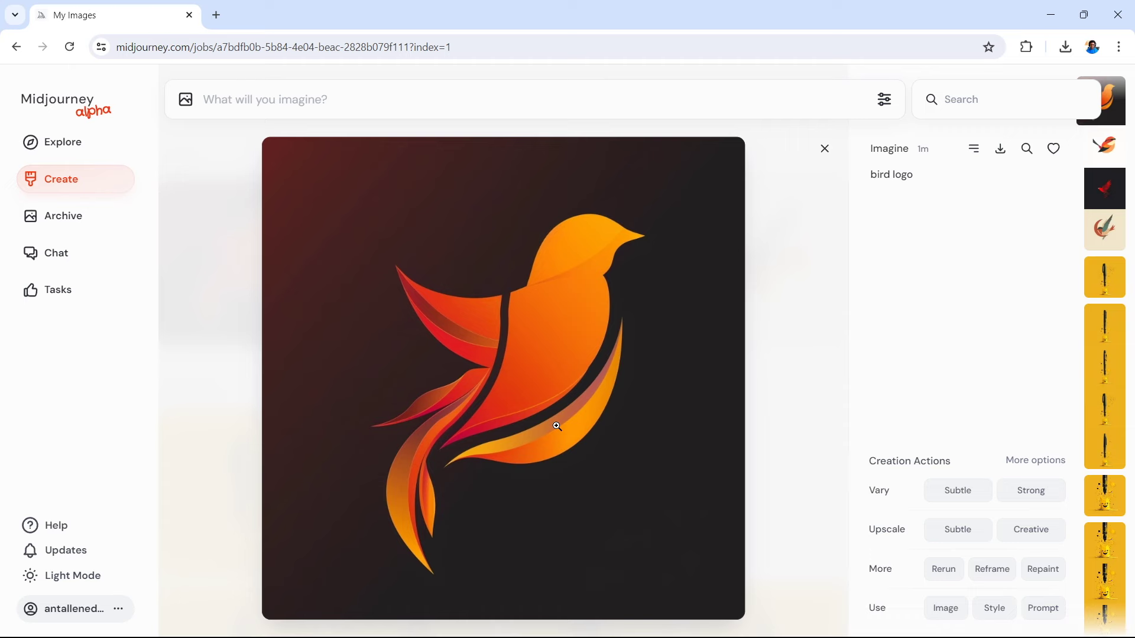
pyautogui.press('Right')
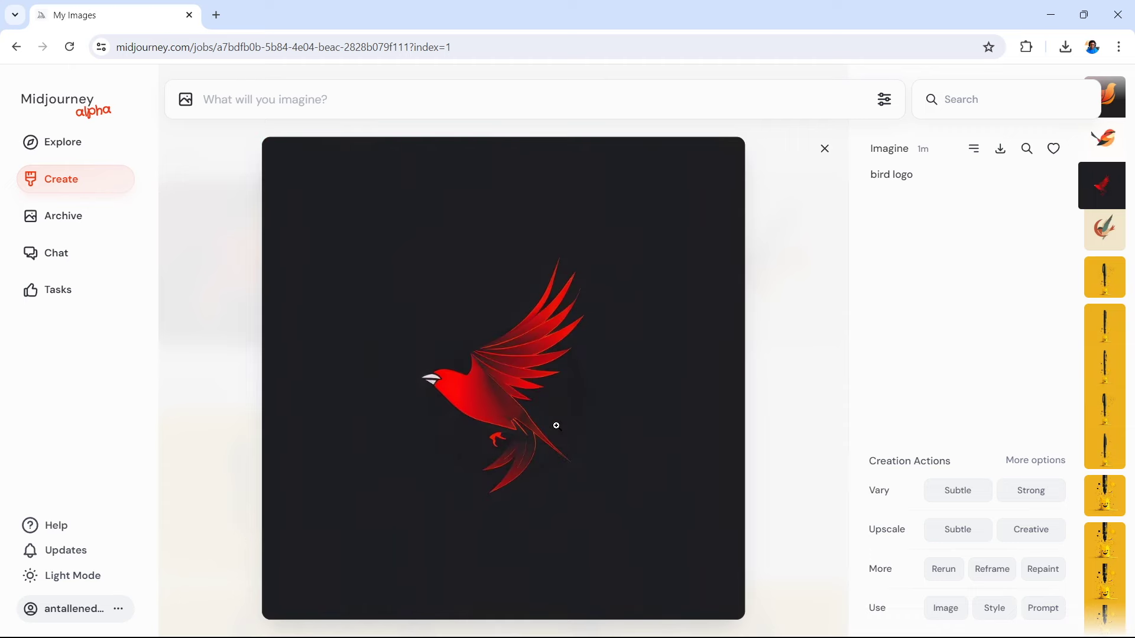
pyautogui.press('Left')
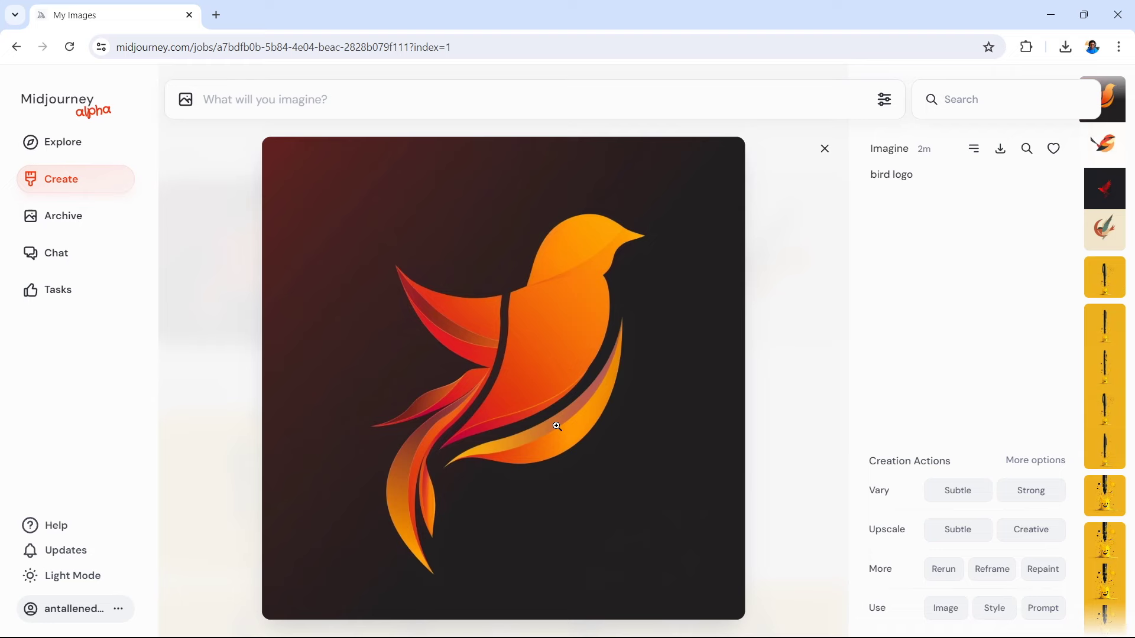
pyautogui.press('Right')
pyautogui.press('Right')
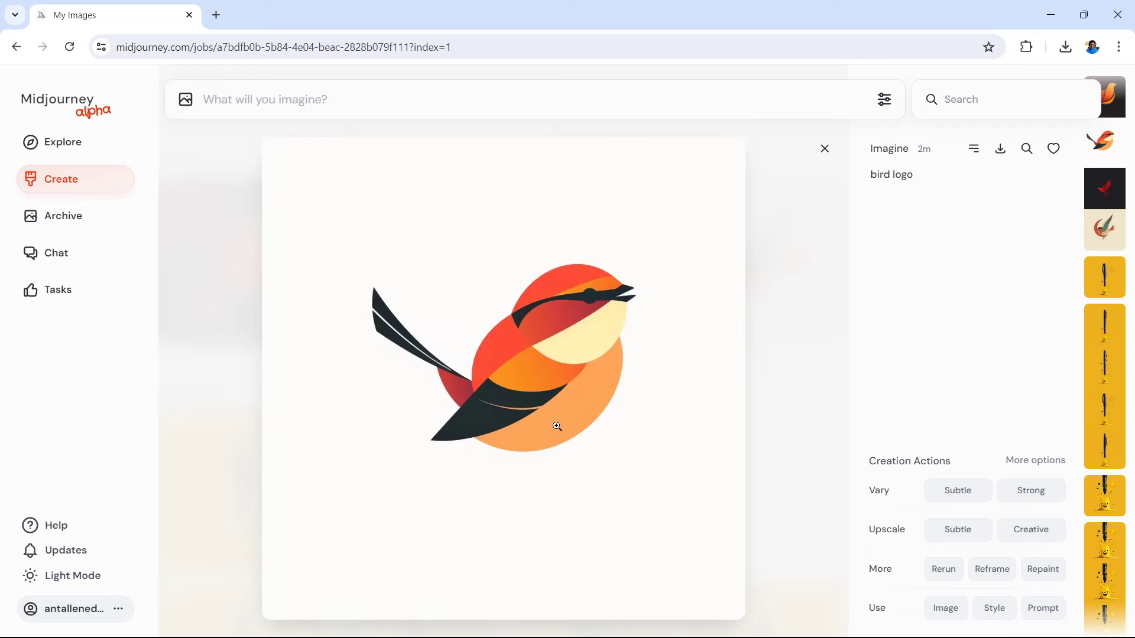
pyautogui.press('Left')
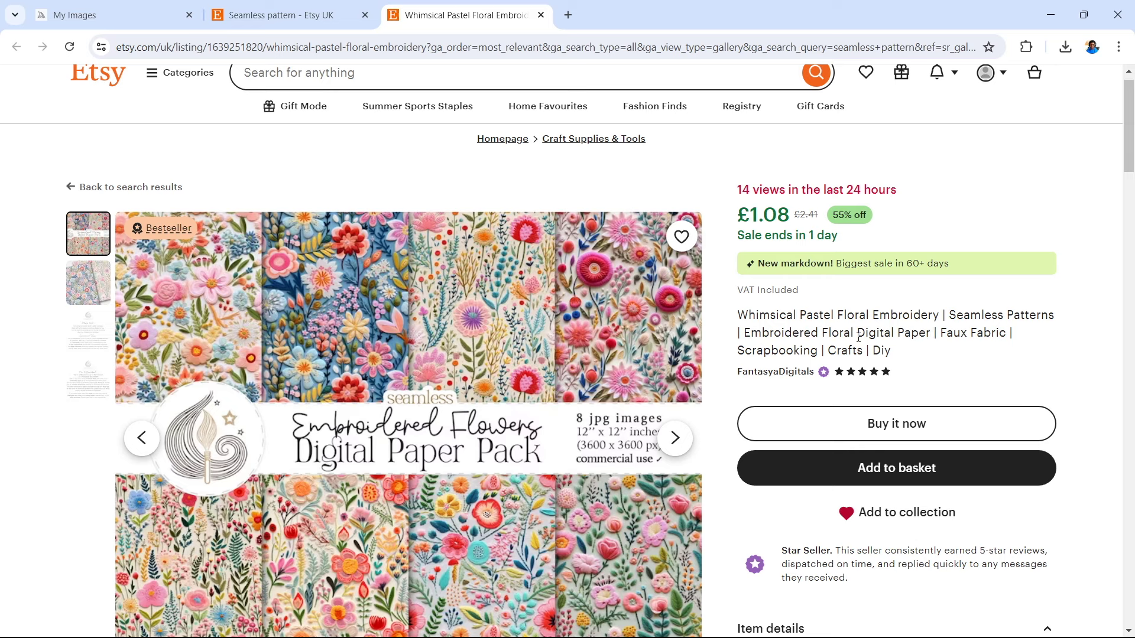
# Copy "Whimsical Pastel Floral Embroidery | Seamless Patterns | Embroidered Floral" from the Etsy listing title and generate Midjourney images from it
pyautogui.moveTo(856, 333); pyautogui.dragTo(739, 315)
pyautogui.hotkey('ctrl', 'c')
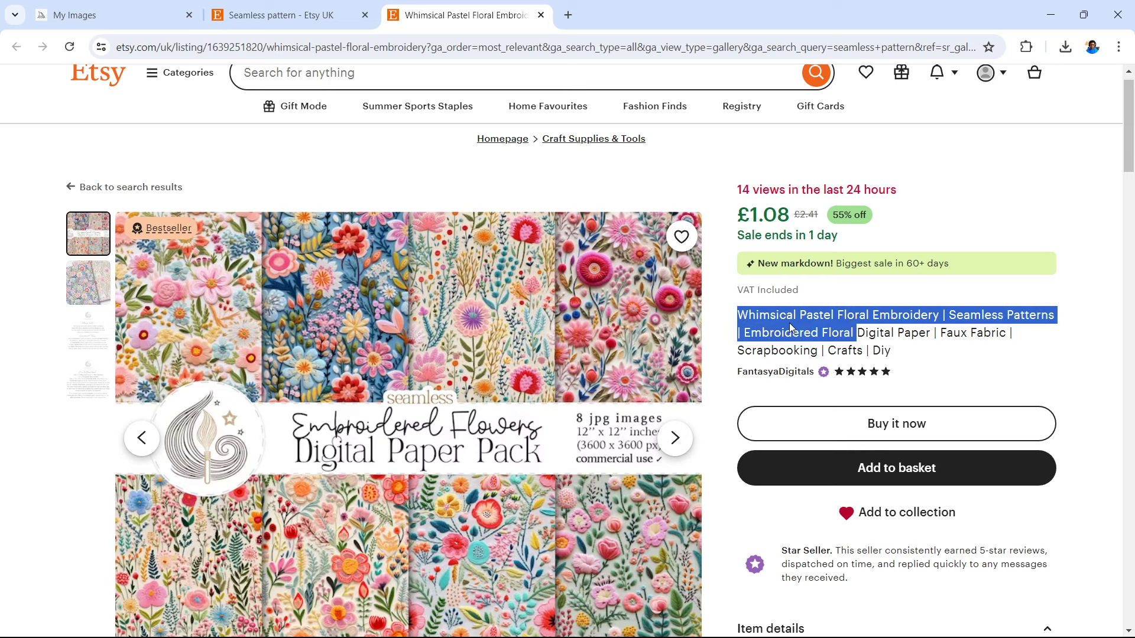
pyautogui.click(97, 14)
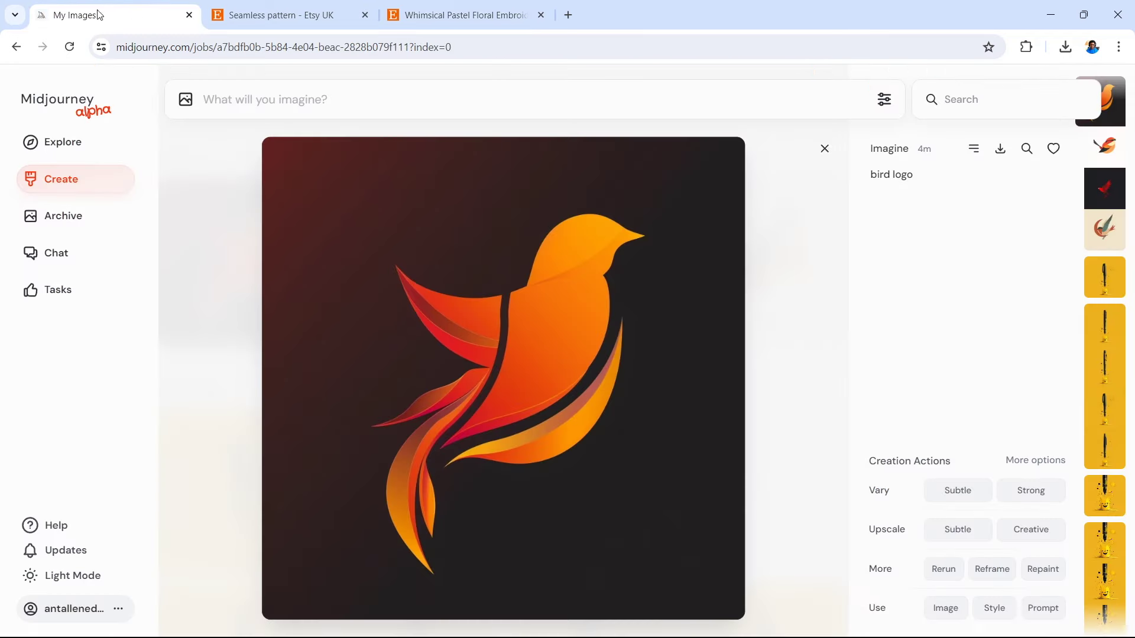
pyautogui.click(233, 101)
pyautogui.hotkey('ctrl', 'v')
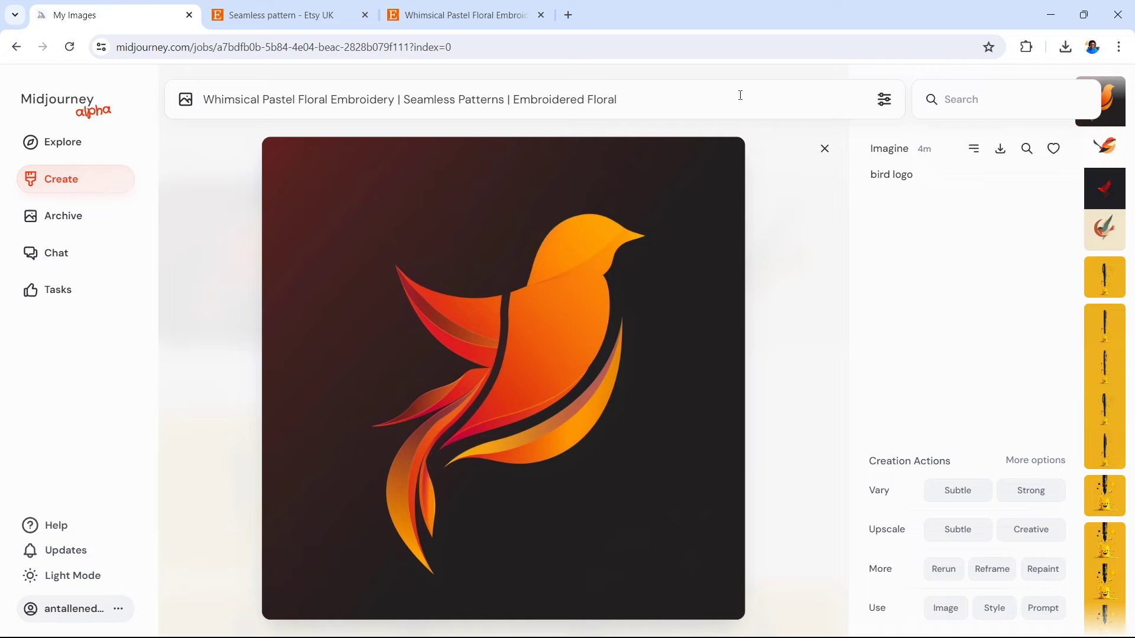
pyautogui.press('Return')
pyautogui.click(200, 245)
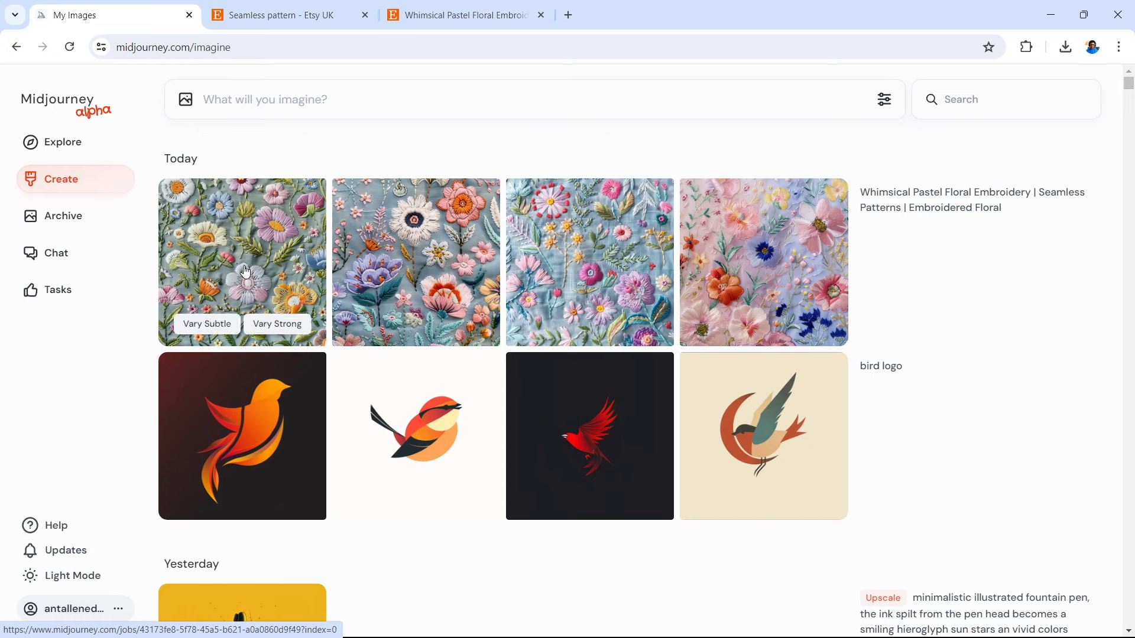
# Enlarge the first three embroidered floral images in turn to inspect their stitching and patterns
pyautogui.click(260, 258)
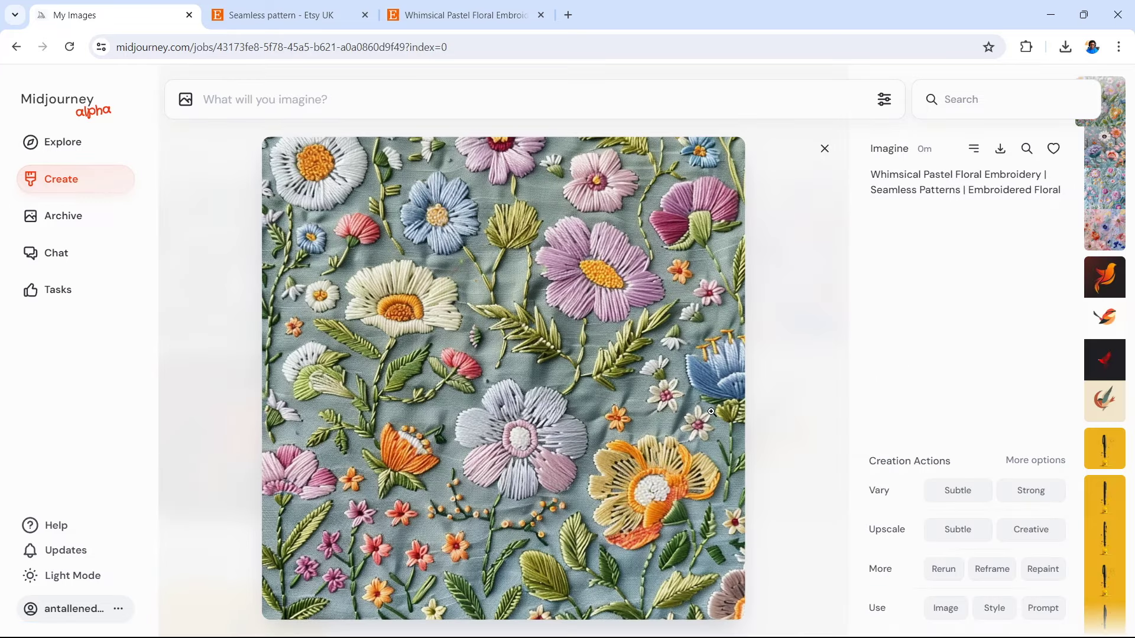
pyautogui.click(743, 419)
pyautogui.click(601, 269)
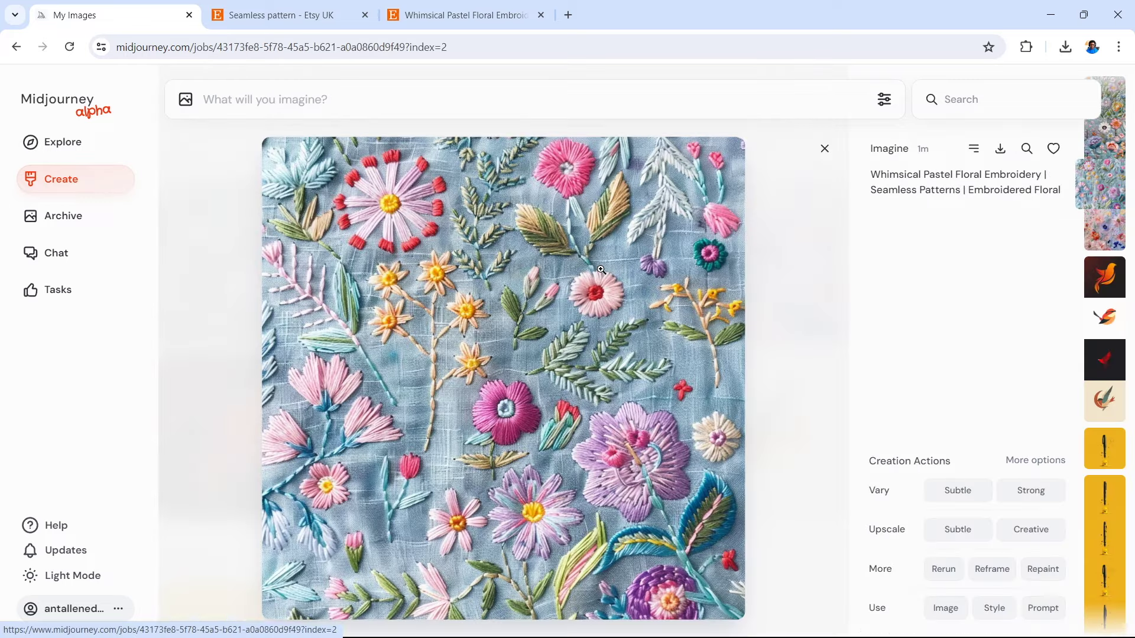
pyautogui.click(753, 393)
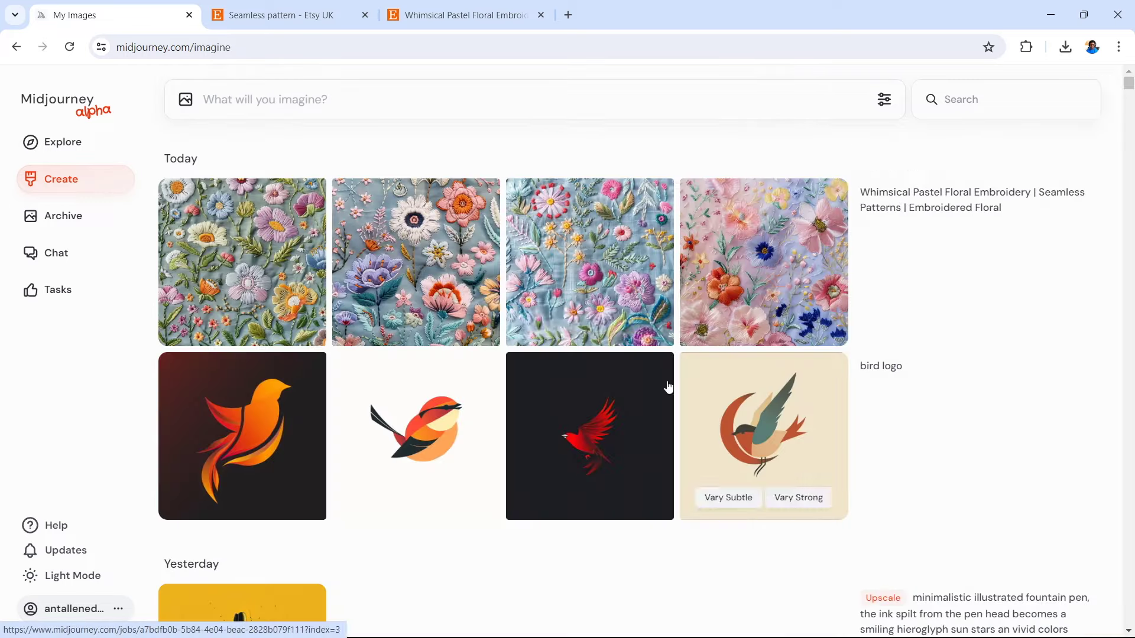
pyautogui.click(428, 302)
pyautogui.click(759, 396)
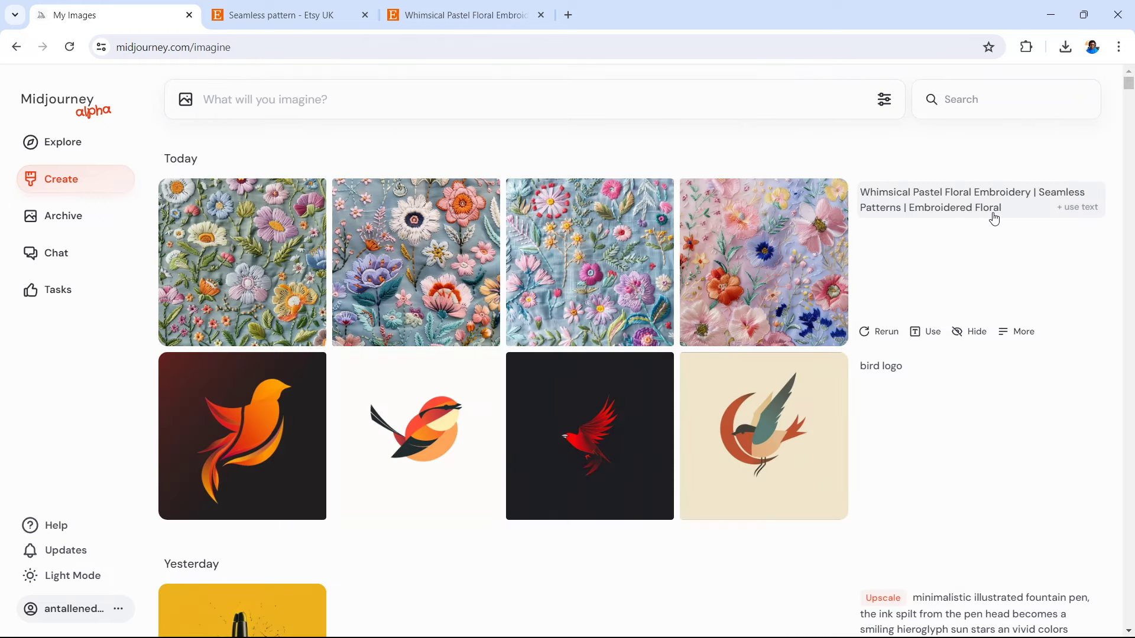
# Reuse the embroidery prompt, shorten it to "Whimsical Pastel Floral Seamless Patterns" and generate a new set of images
pyautogui.click(1017, 219)
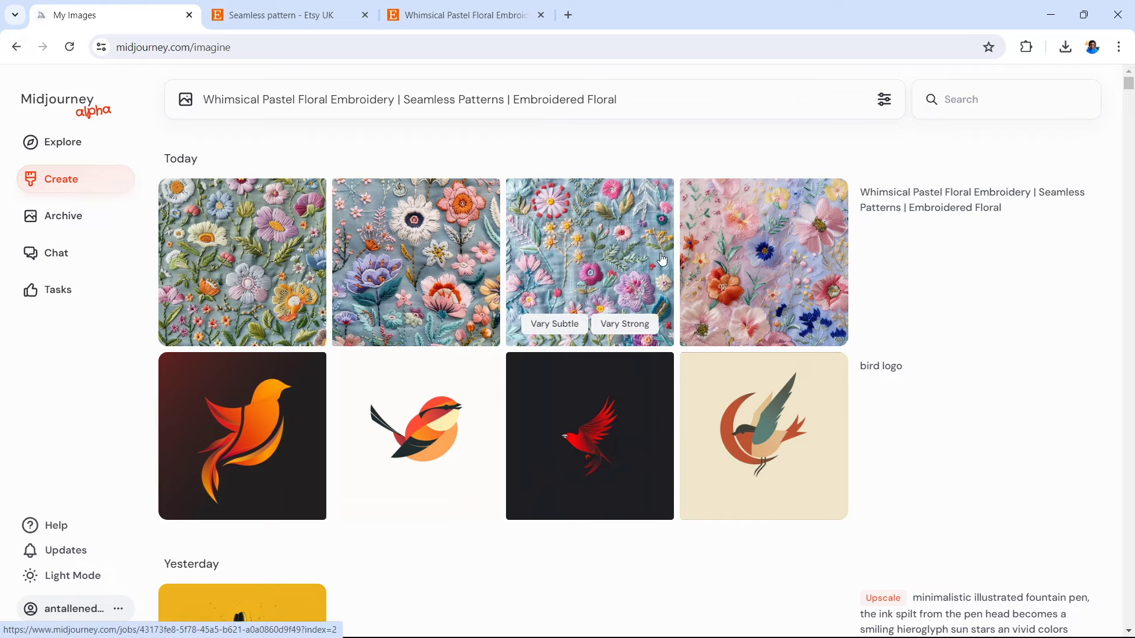
pyautogui.click(730, 224)
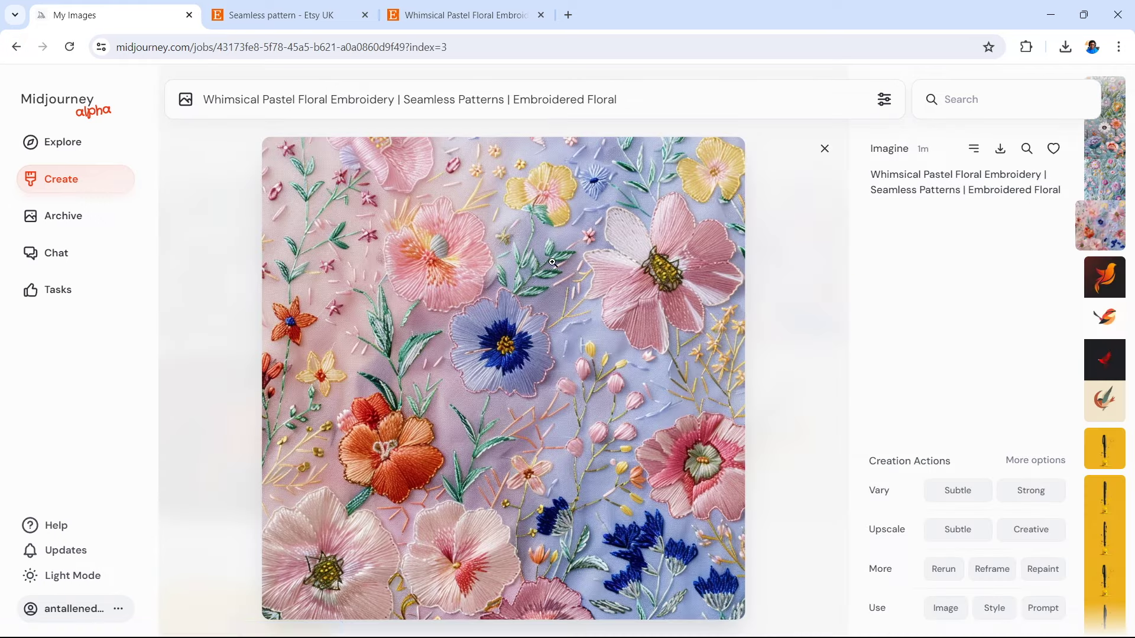
pyautogui.click(232, 187)
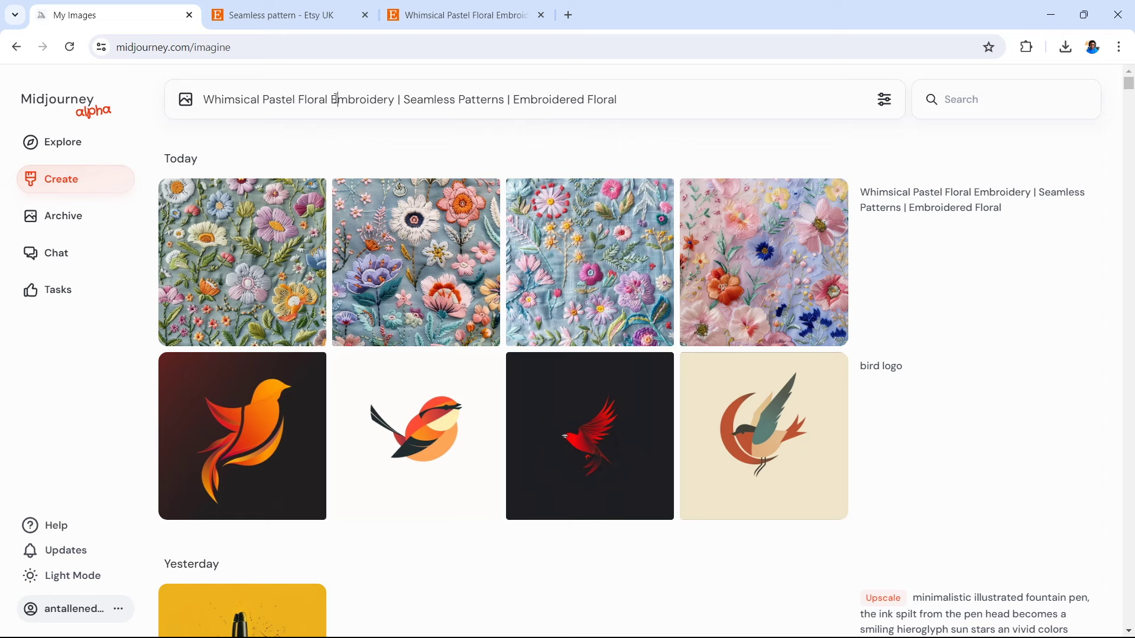
pyautogui.moveTo(333, 99); pyautogui.dragTo(405, 100)
pyautogui.press('BackSpace')
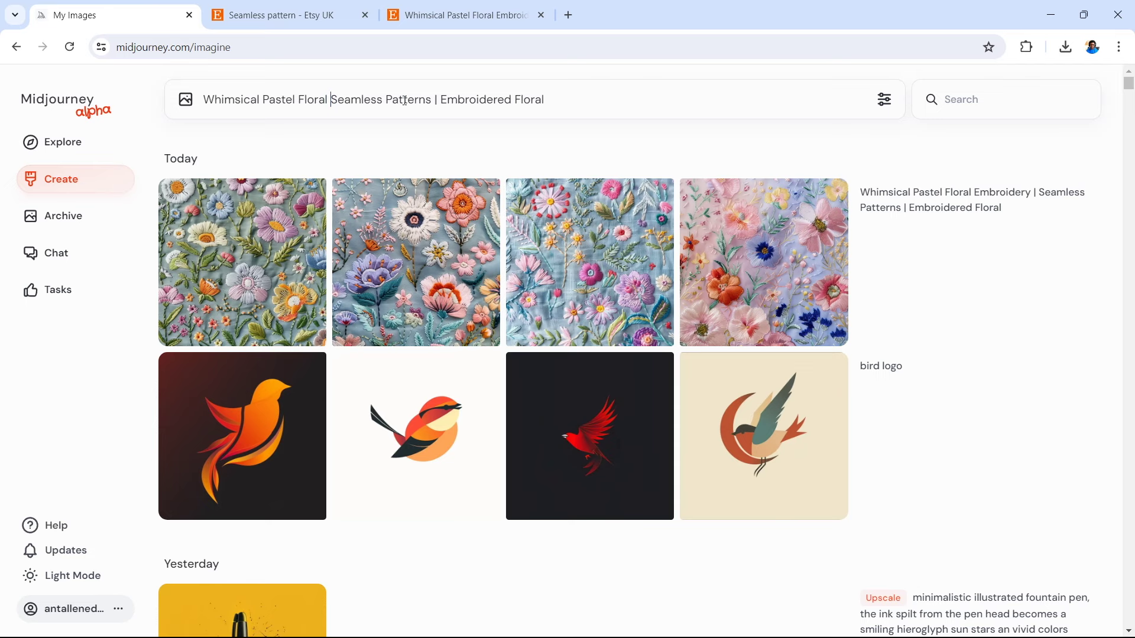
pyautogui.press('Return')
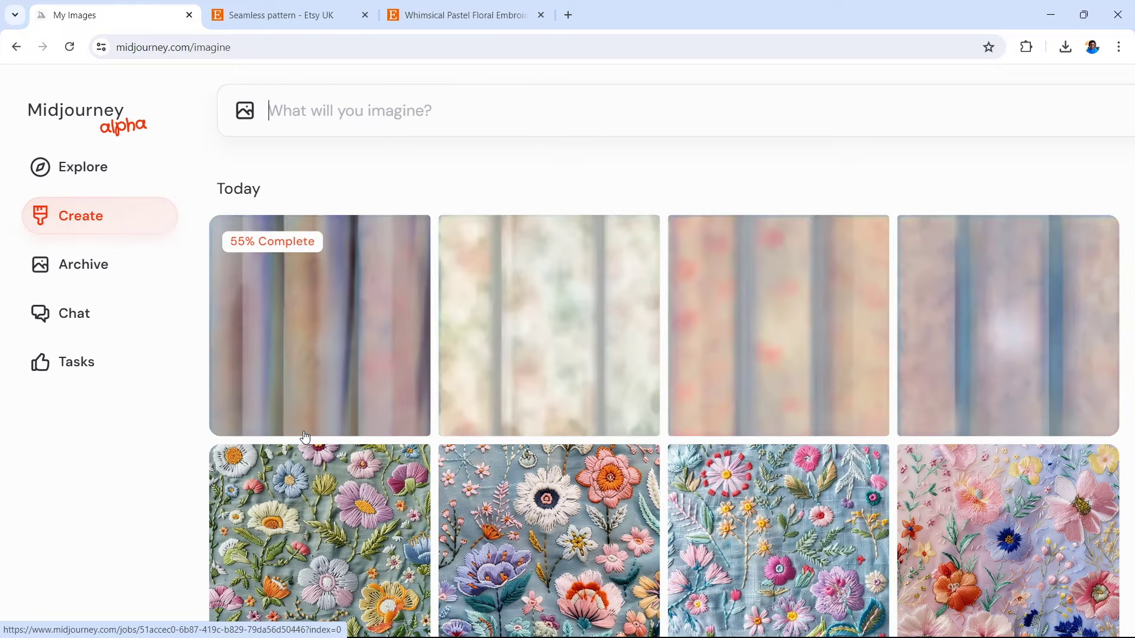
# Examine the results of the shortened prompt, enlarging the white floral image and its neighbours
pyautogui.scroll(2, 304, 438)
pyautogui.scroll(-2, 305, 437)
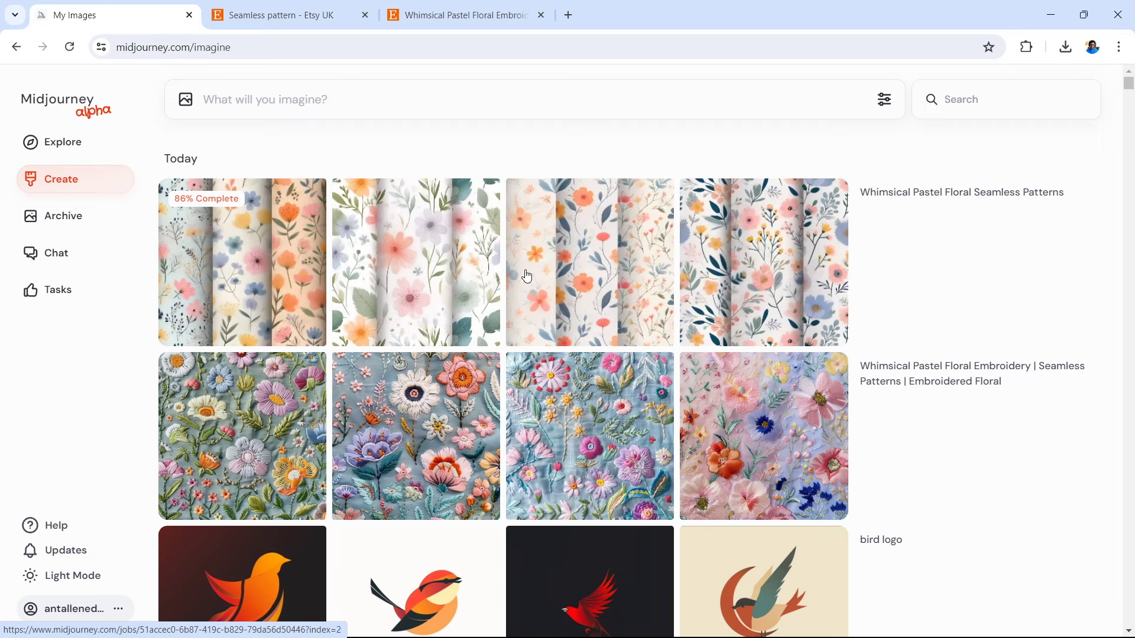
pyautogui.moveTo(378, 263)
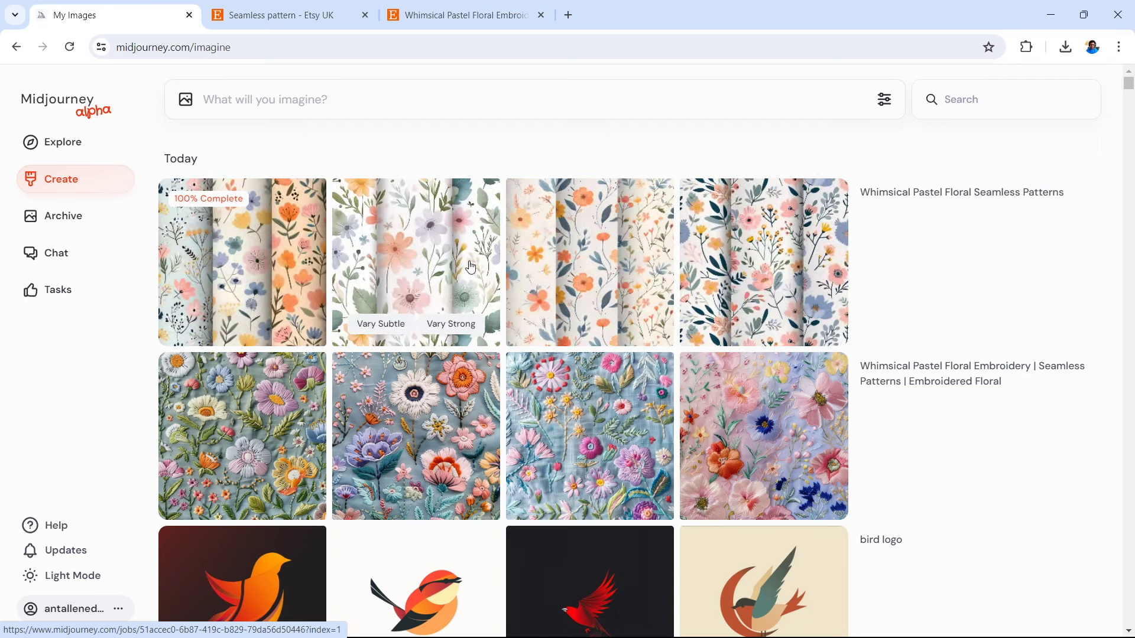
pyautogui.click(396, 256)
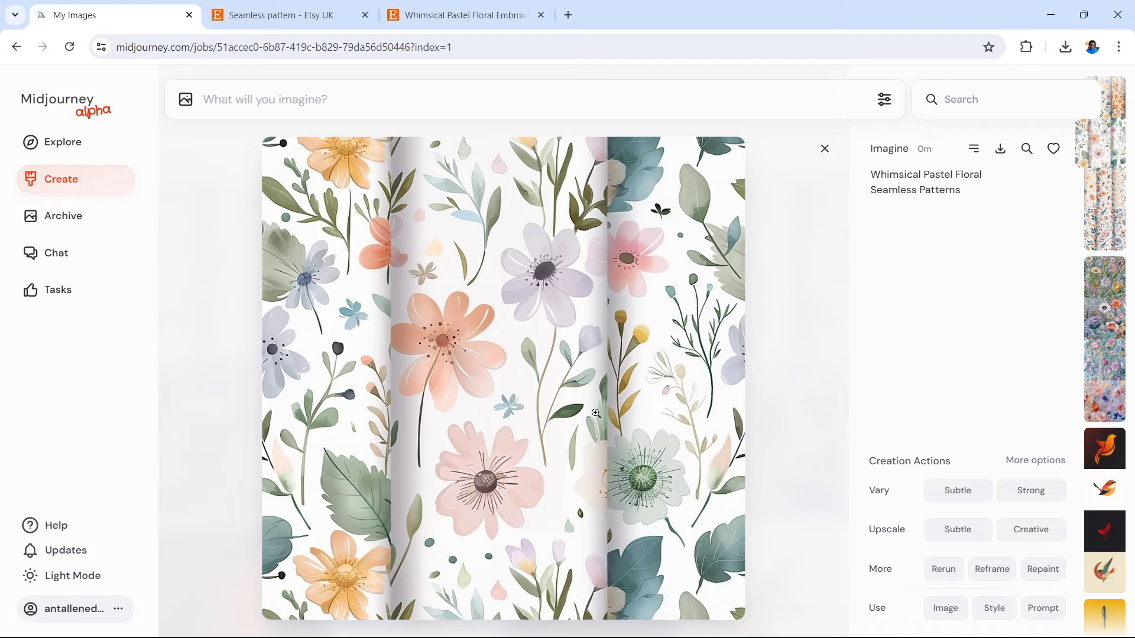
pyautogui.press('Down')
pyautogui.press('Up')
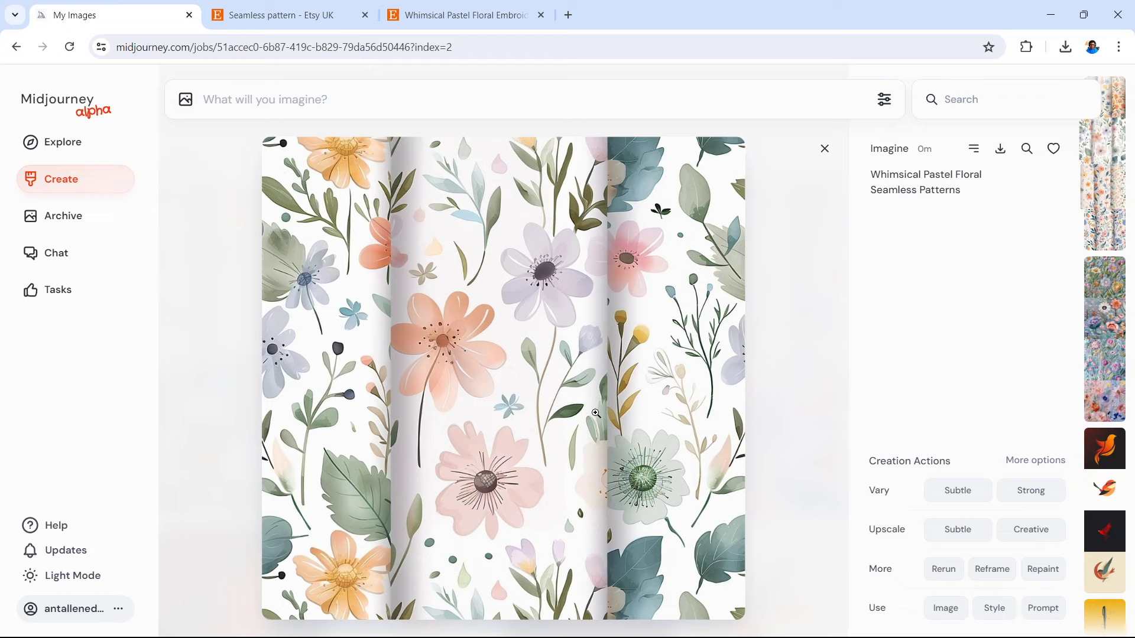
pyautogui.press('Up')
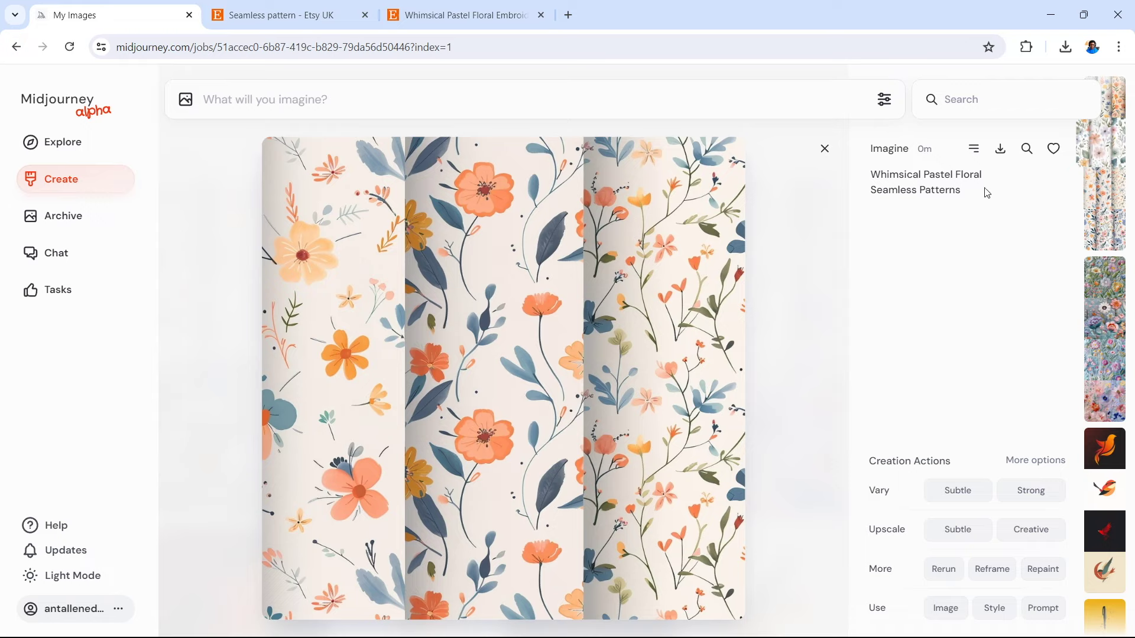
# Reuse the prompt text in the singular as "Whimsical Pastel Floral Seamless Pattern" and generate new images
pyautogui.tripleClick(880, 174)
pyautogui.moveTo(922, 182); pyautogui.dragTo(414, 99)
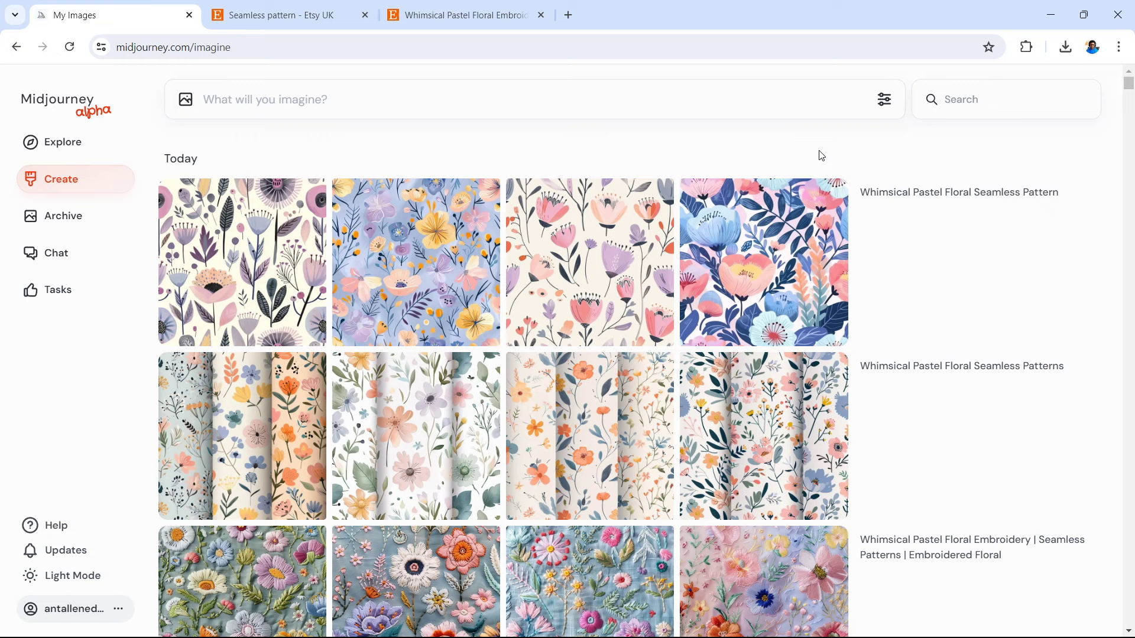
# Download the first image of the singular-pattern set, the purple and pink flowers on cream
pyautogui.moveTo(584, 255)
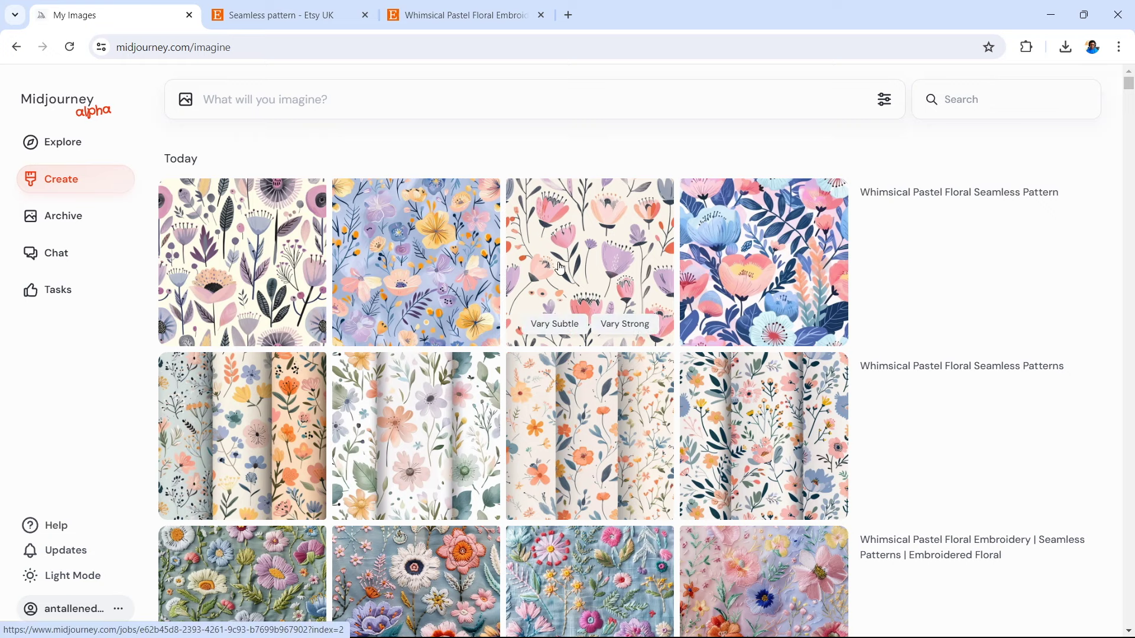
pyautogui.moveTo(251, 254)
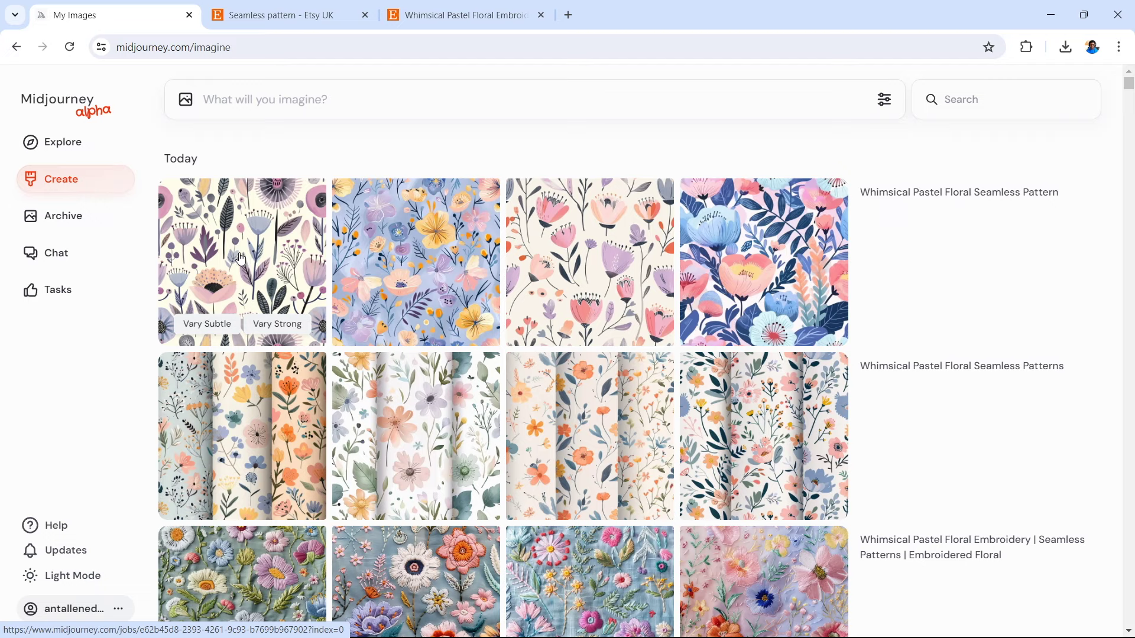
pyautogui.click(255, 249)
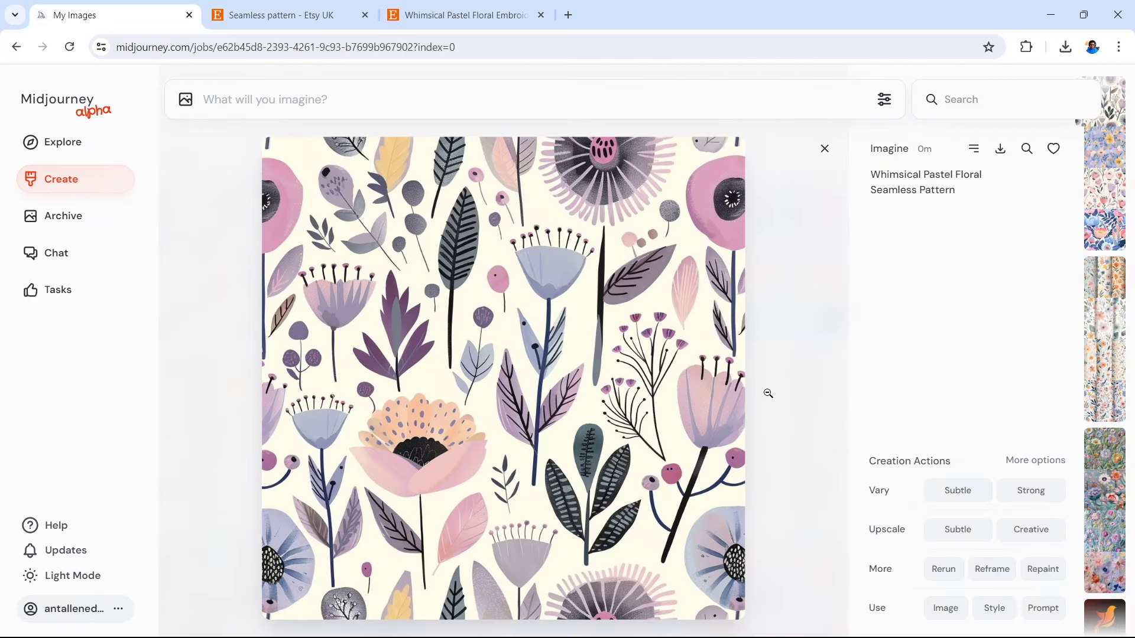
pyautogui.click(998, 150)
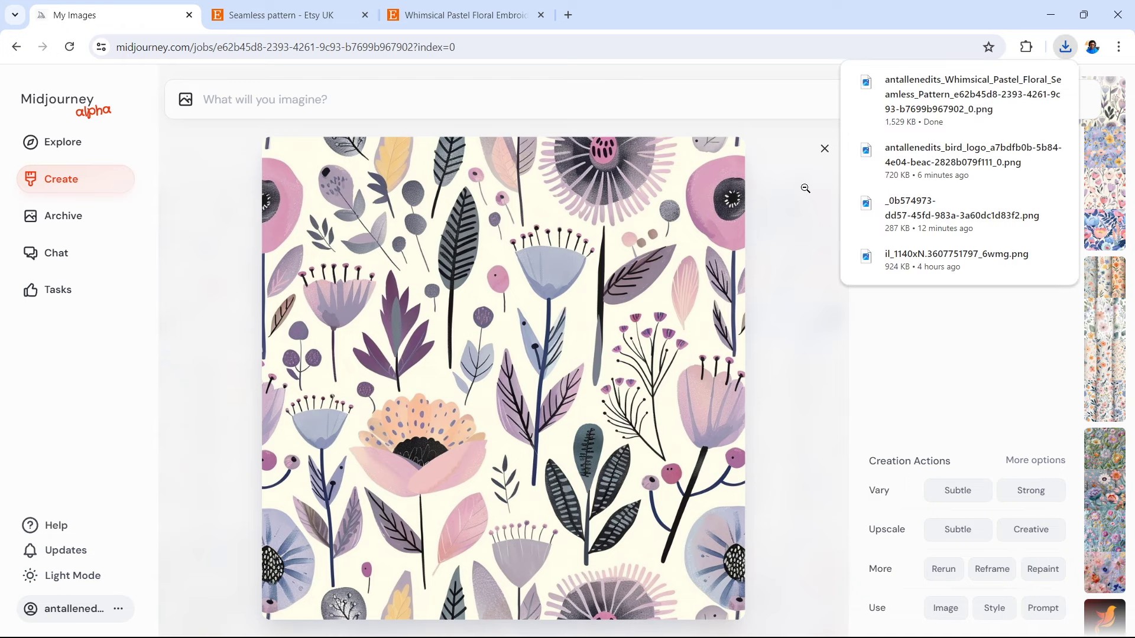
pyautogui.click(822, 152)
# View the second and third images of the set and download the fourth, the blue and pink floral pattern
pyautogui.click(413, 260)
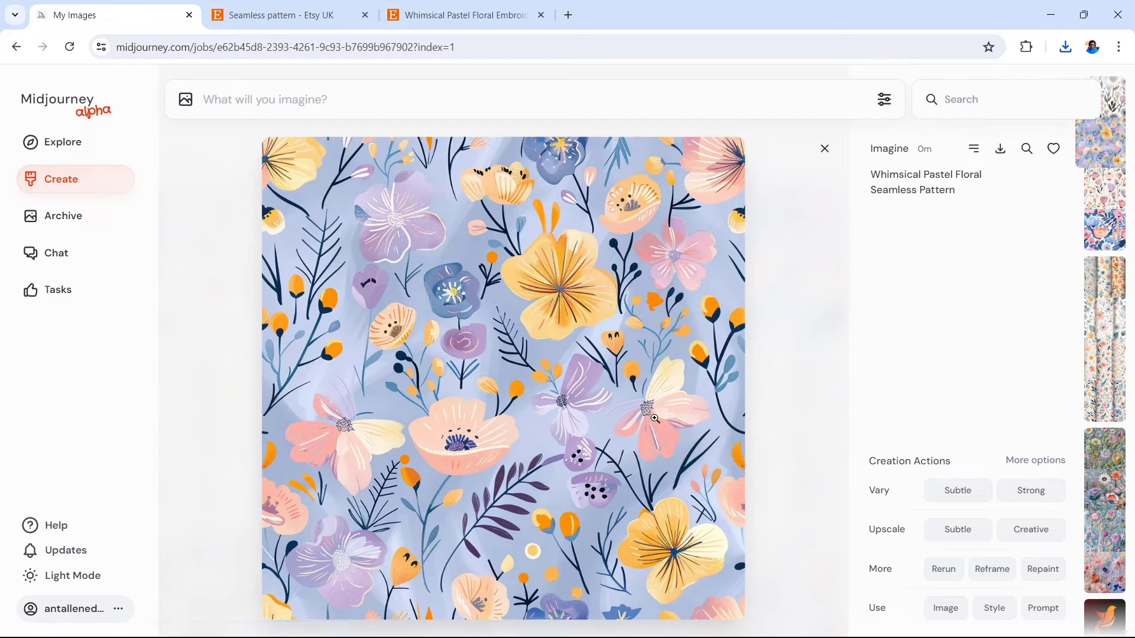
pyautogui.click(810, 428)
pyautogui.click(650, 277)
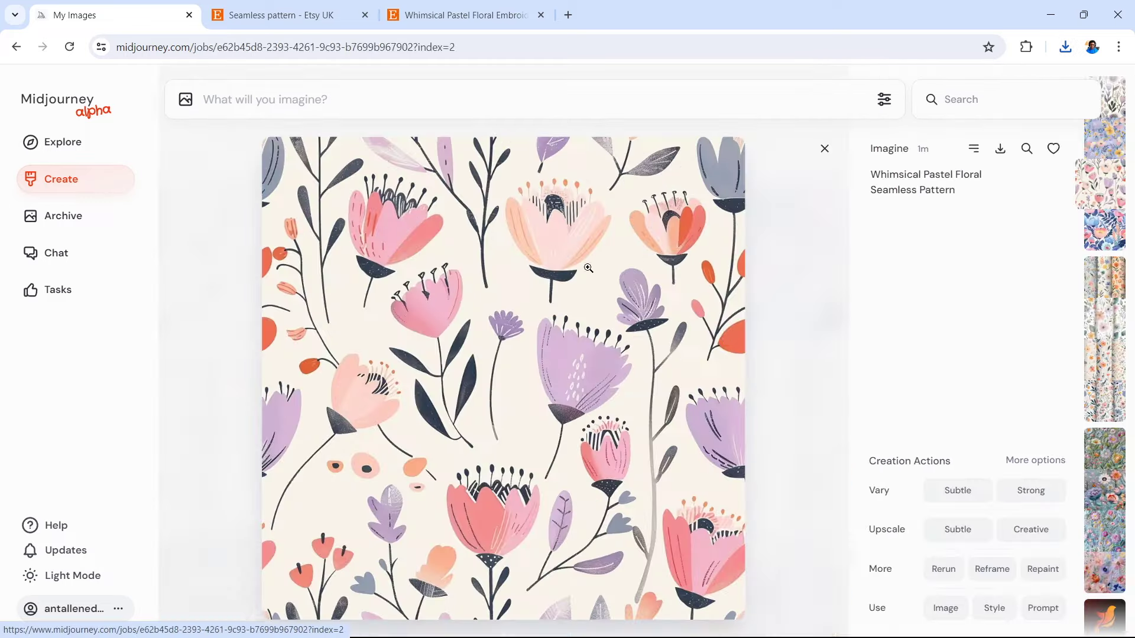
pyautogui.press('Right')
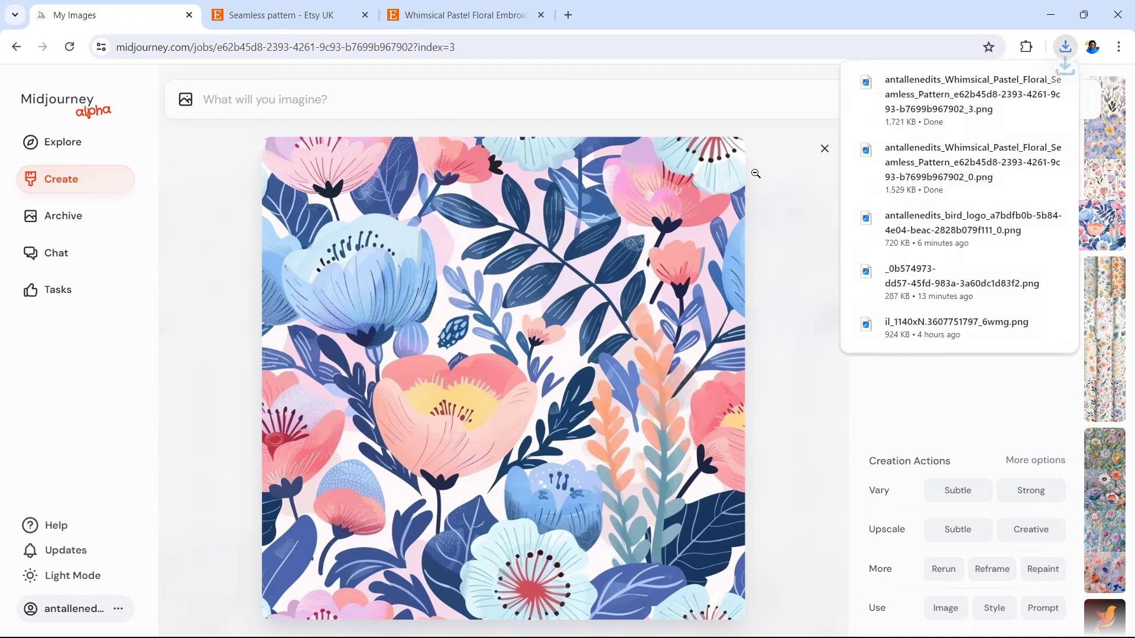
pyautogui.click(824, 149)
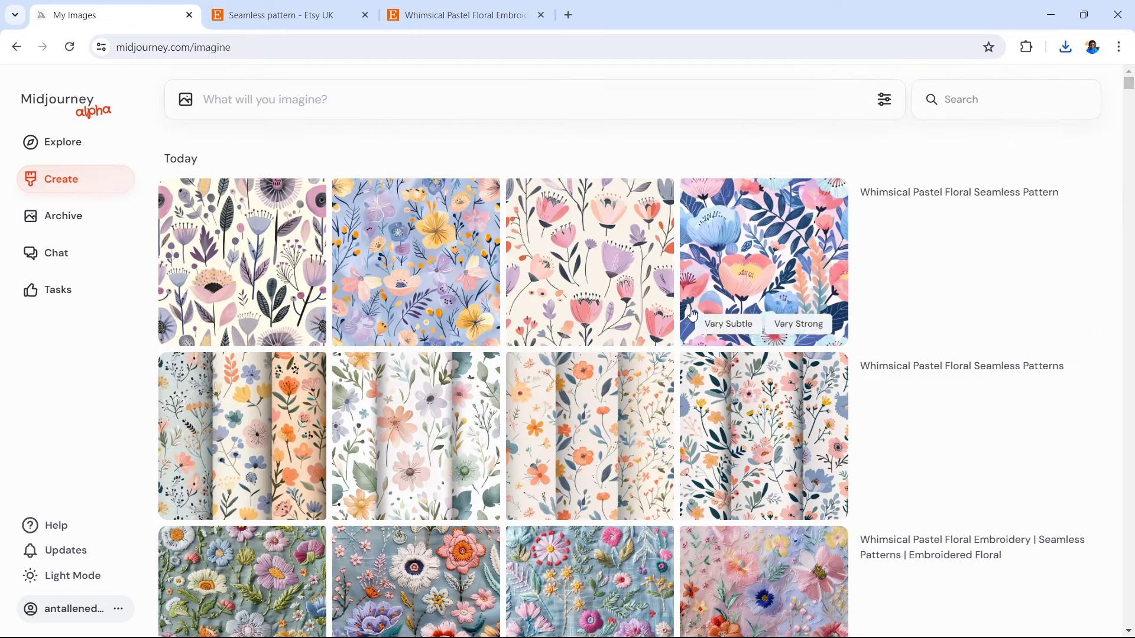